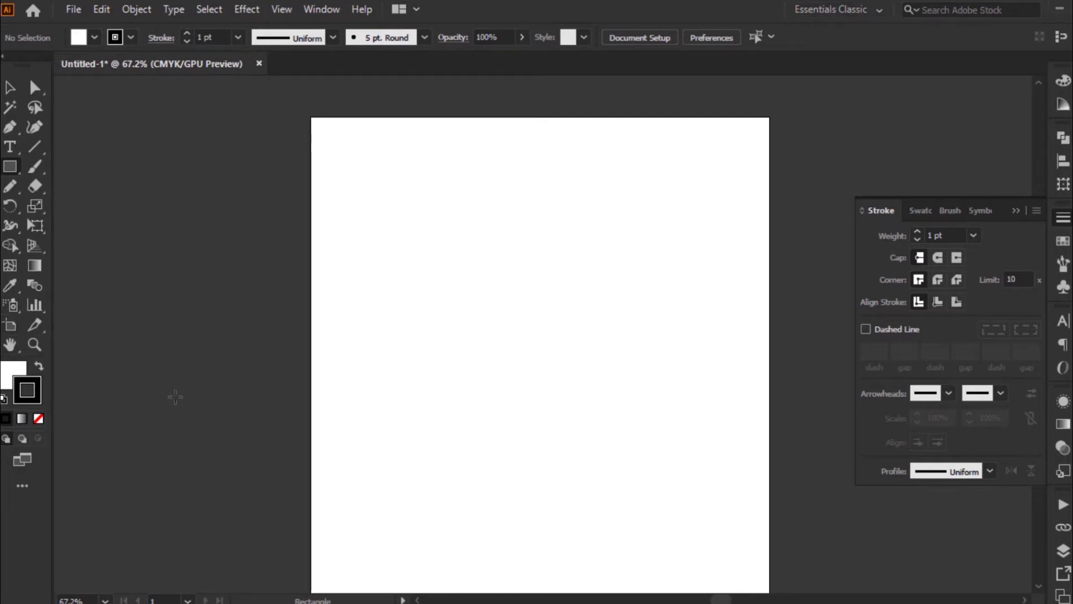
Fit the artboard in the window and look through the fill, stroke colour and stroke weight choices.
key("ctrl+0")
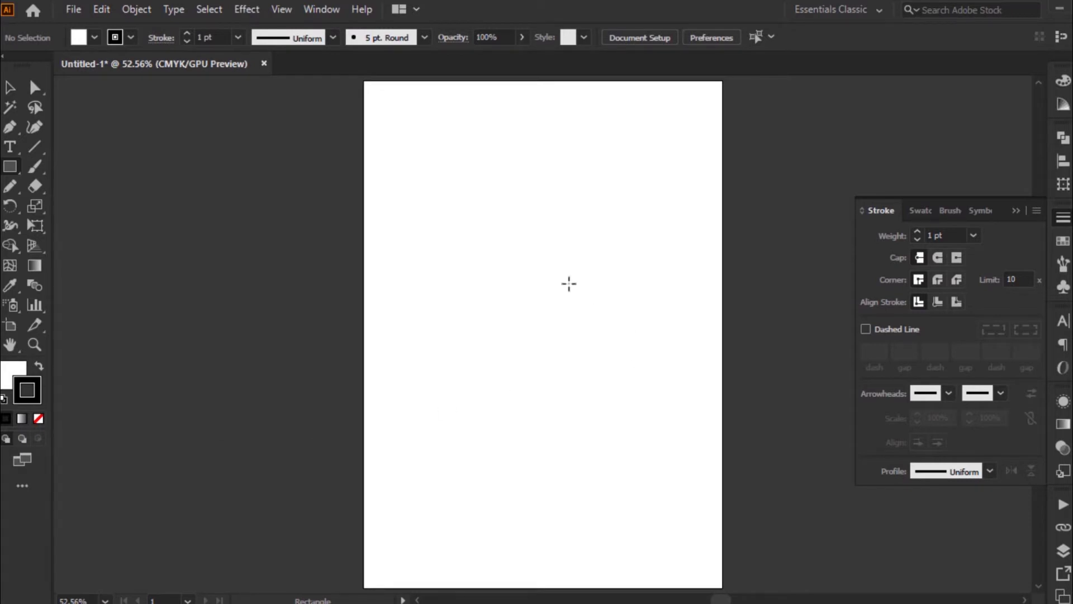
left_click(1063, 223)
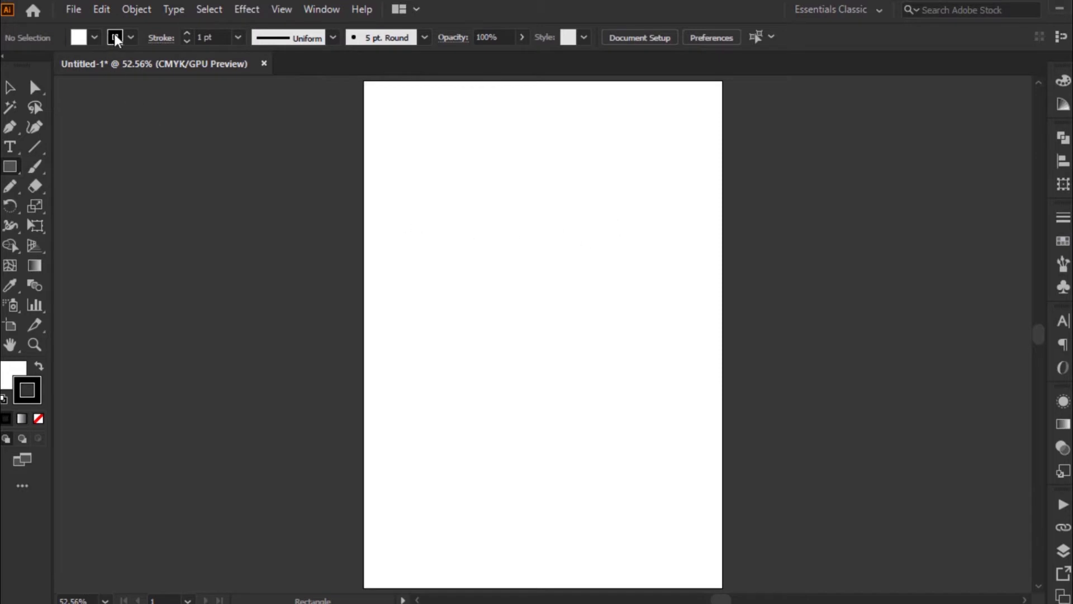
left_click(94, 38)
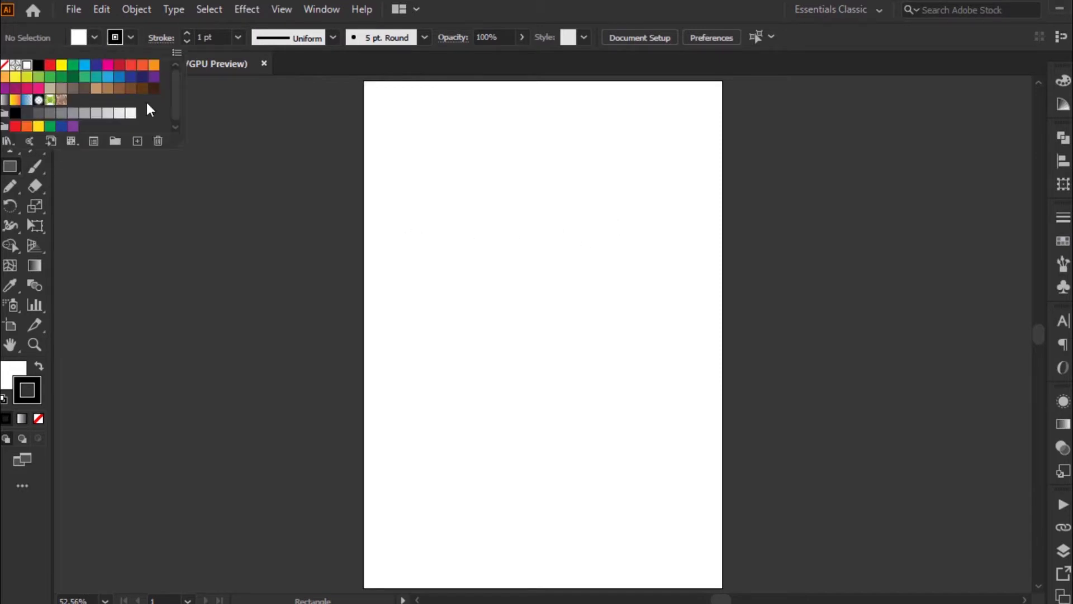
left_click(131, 37)
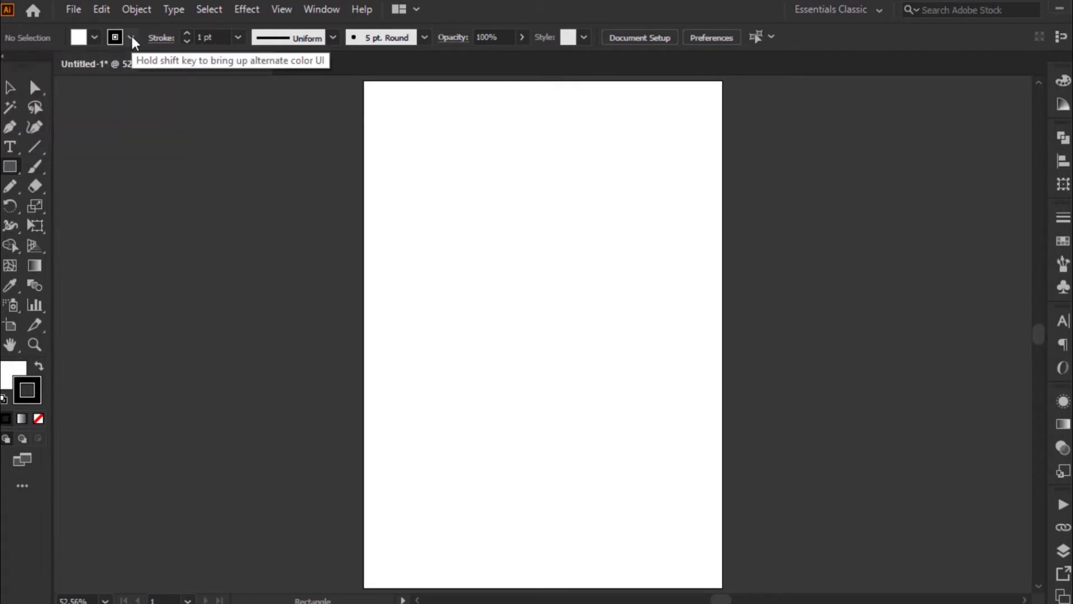
left_click(132, 37)
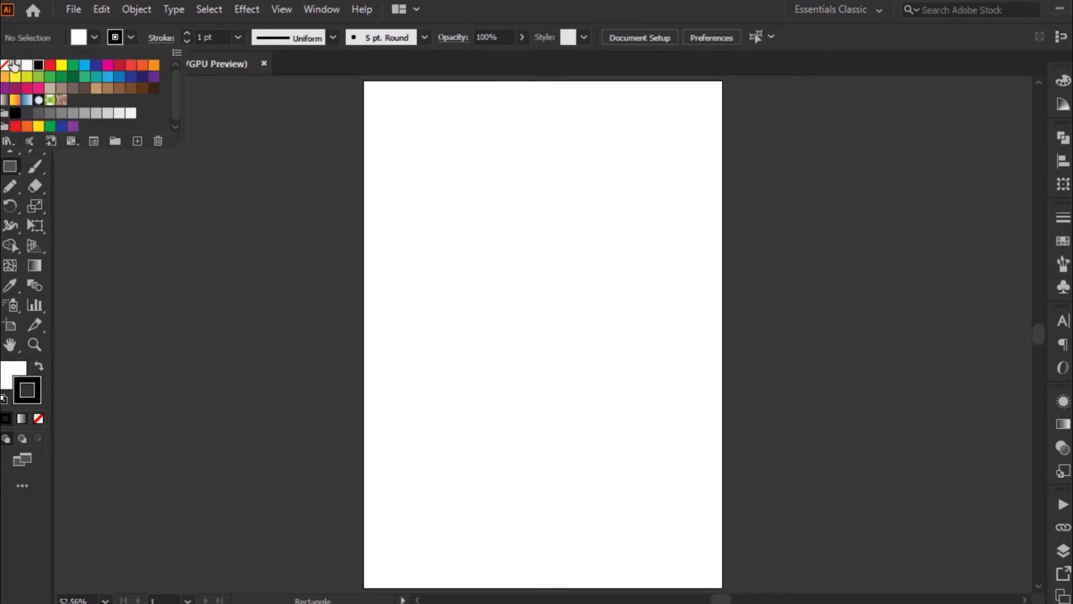
left_click(240, 37)
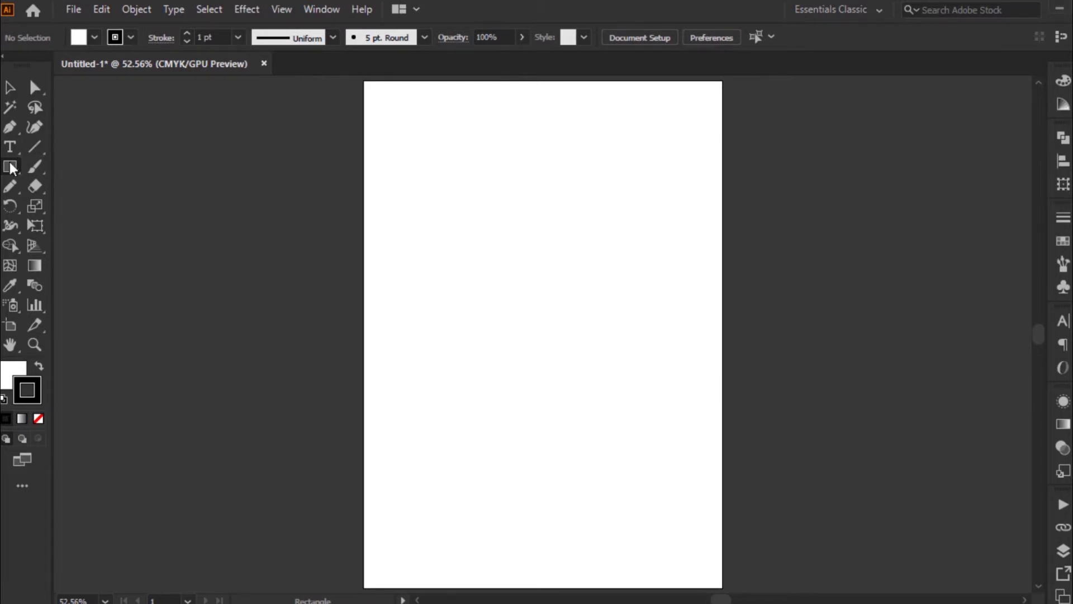
Draw a square in the upper-left area of the artboard with the Rectangle tool.
left_click_drag(8, 167, 72, 167)
left_click_drag(416, 144, 512, 214)
key("v")
key("ctrl+space")
left_click_drag(376, 120, 475, 231)
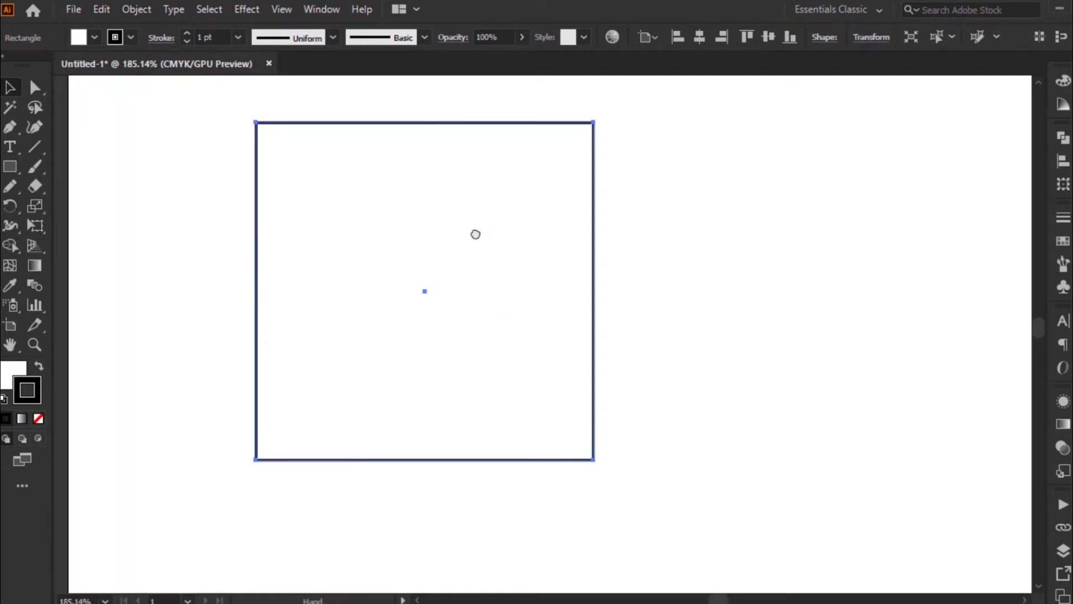
Display the Stroke settings with the square still selected.
left_click(321, 8)
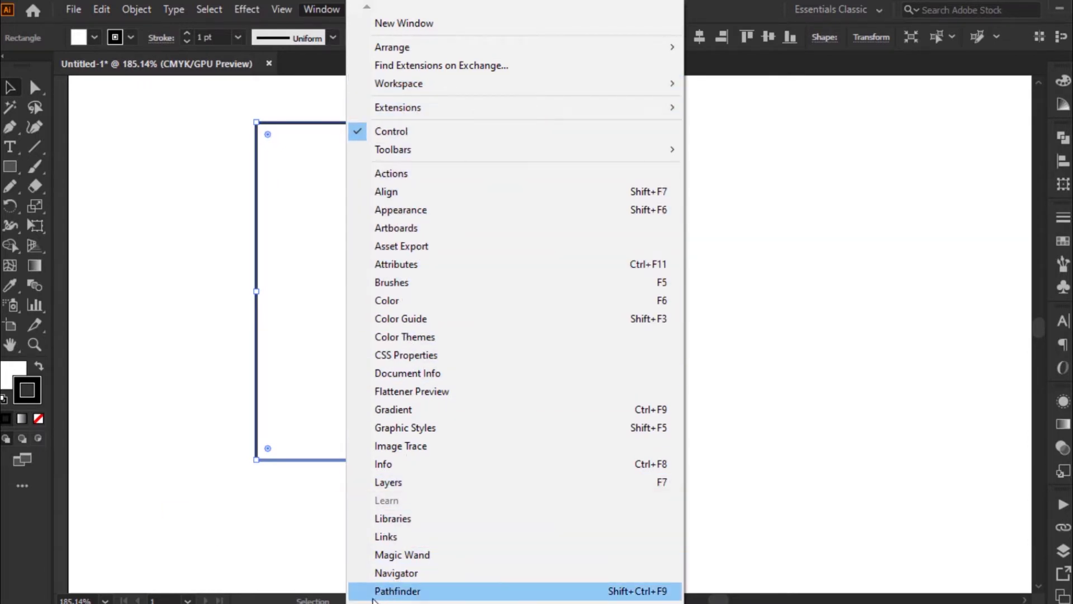
mouse_move(396, 603)
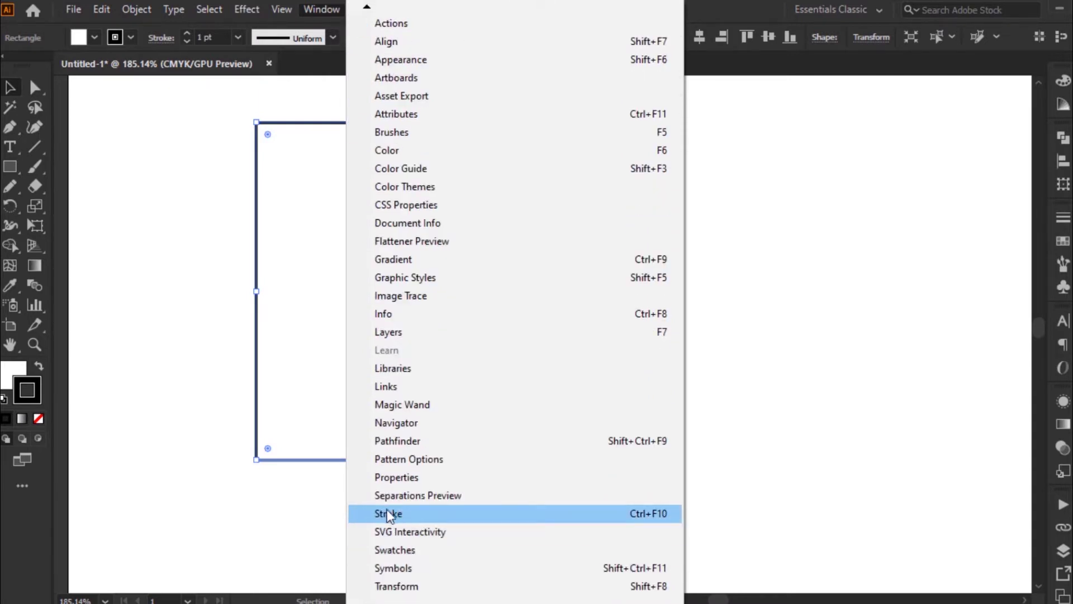
left_click(663, 517)
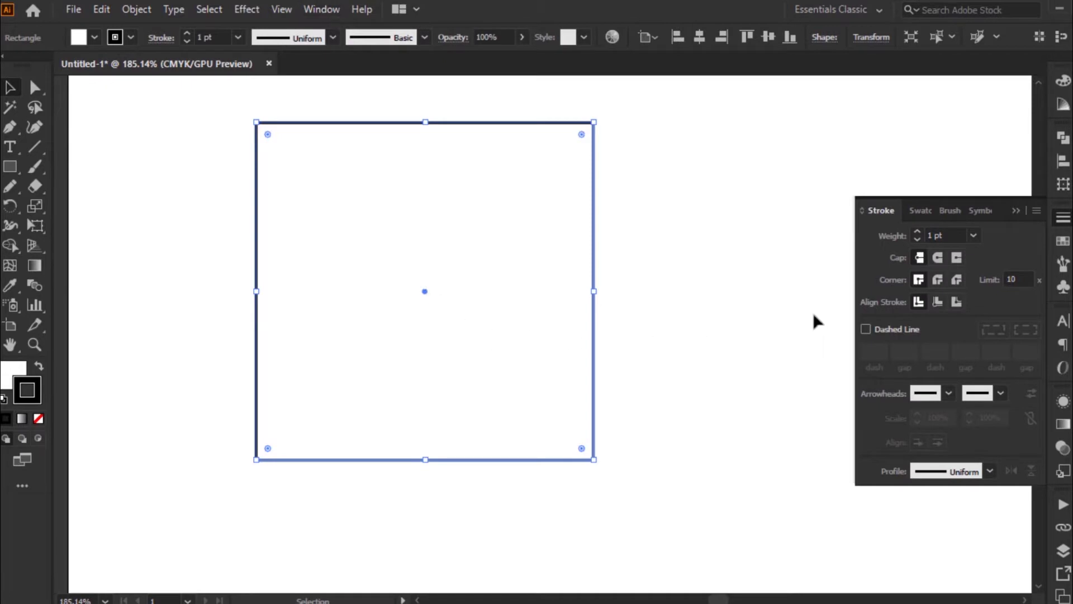
left_click(1062, 222)
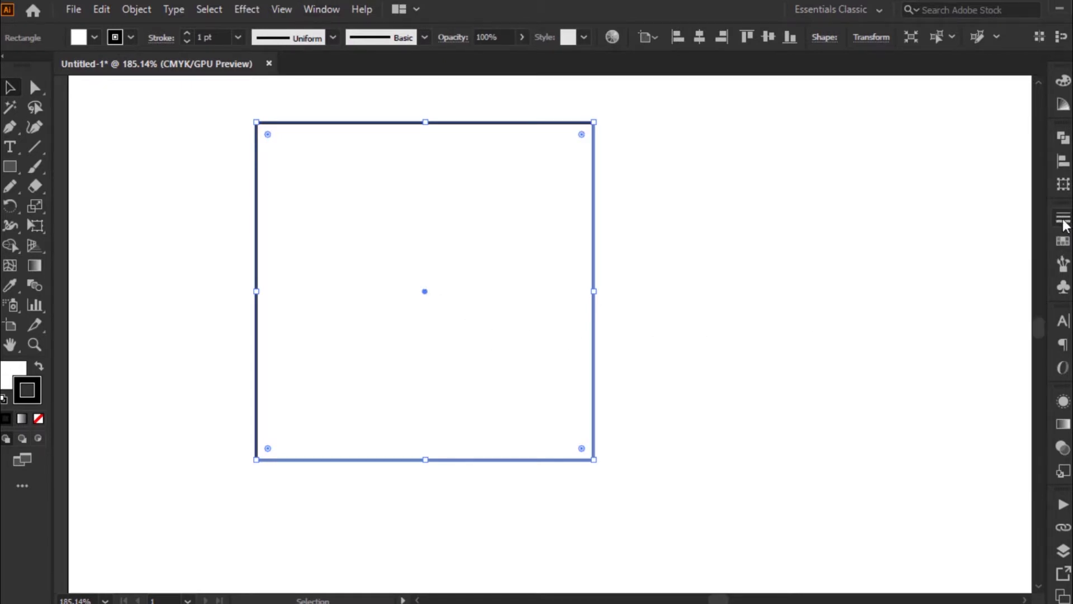
left_click(1062, 222)
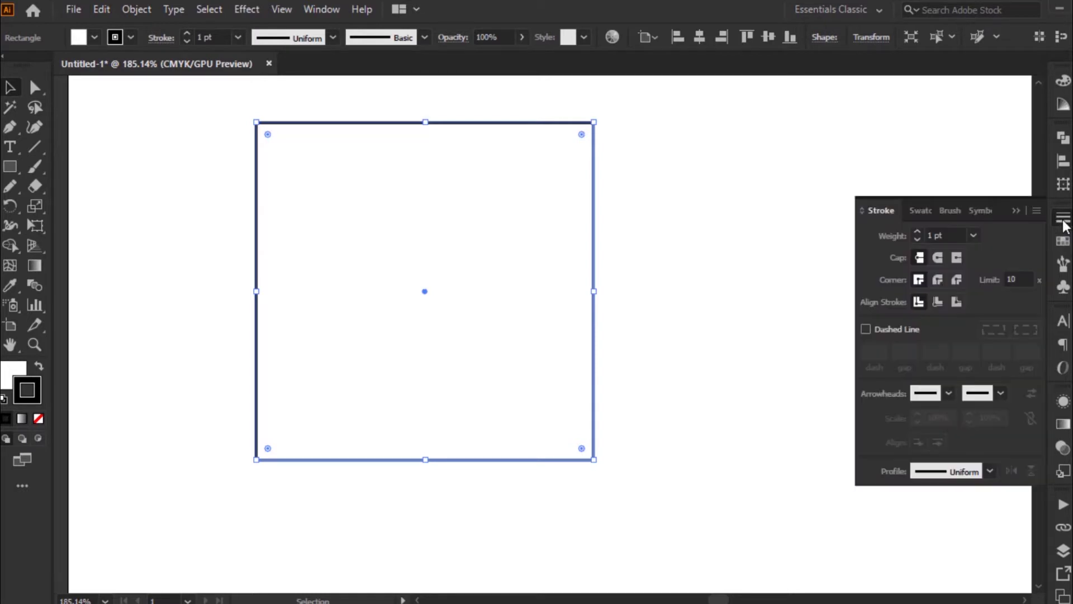
left_click(1036, 212)
left_click(1011, 266)
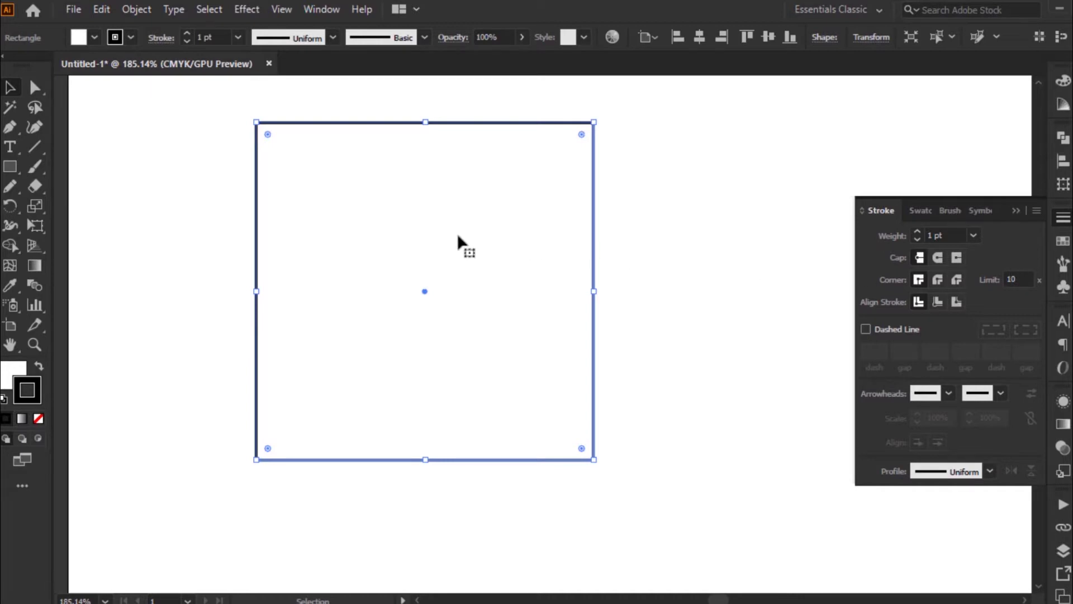
Try none, red and black as the square's stroke colour, undoing the red and the black.
left_click(130, 38)
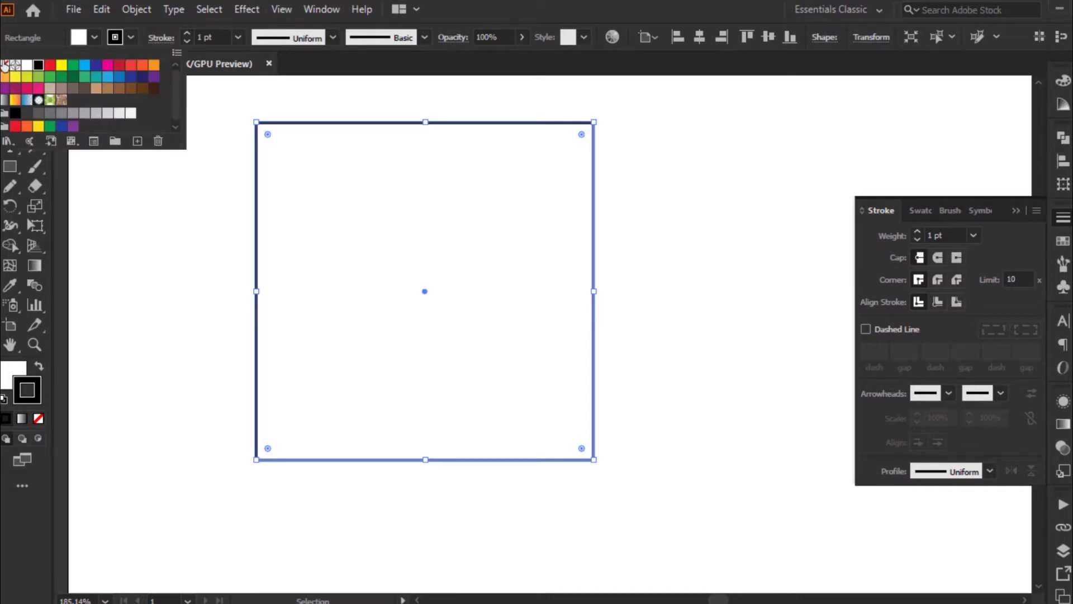
left_click(4, 64)
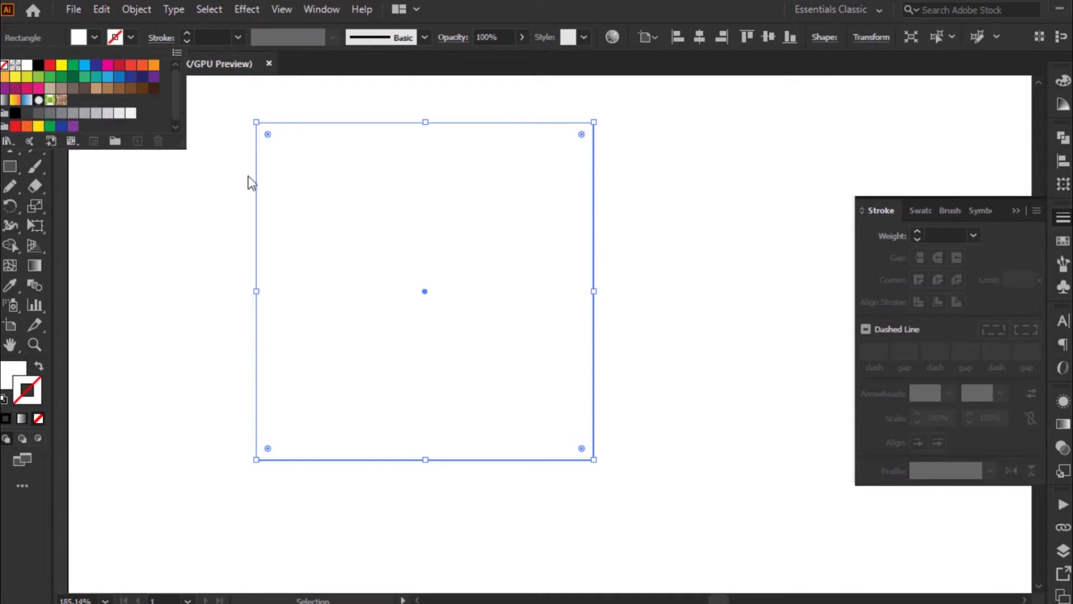
left_click(50, 64)
key("ctrl+z")
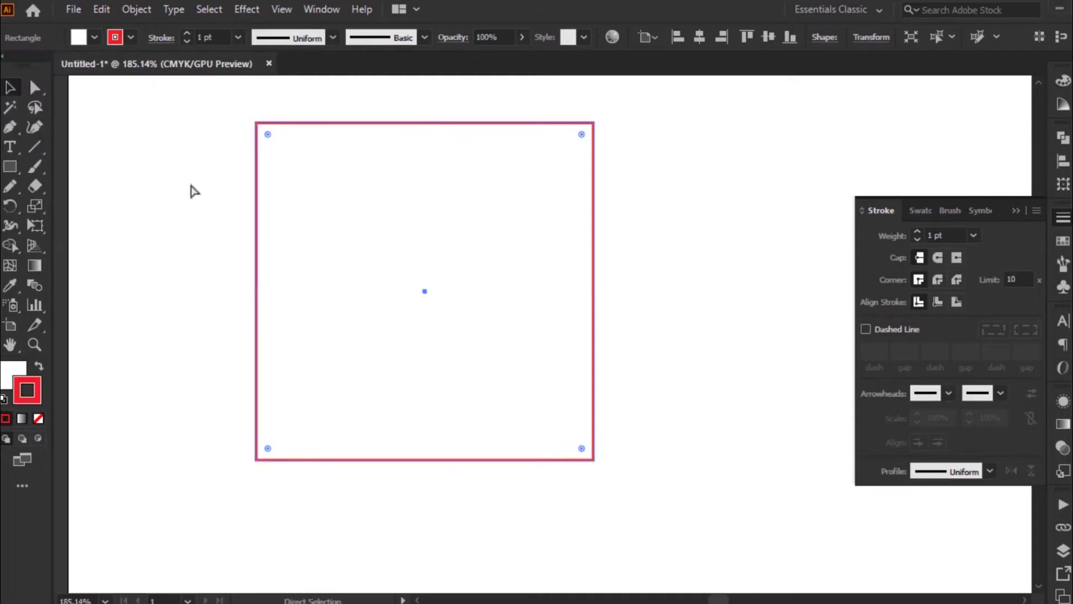
key("ctrl+z")
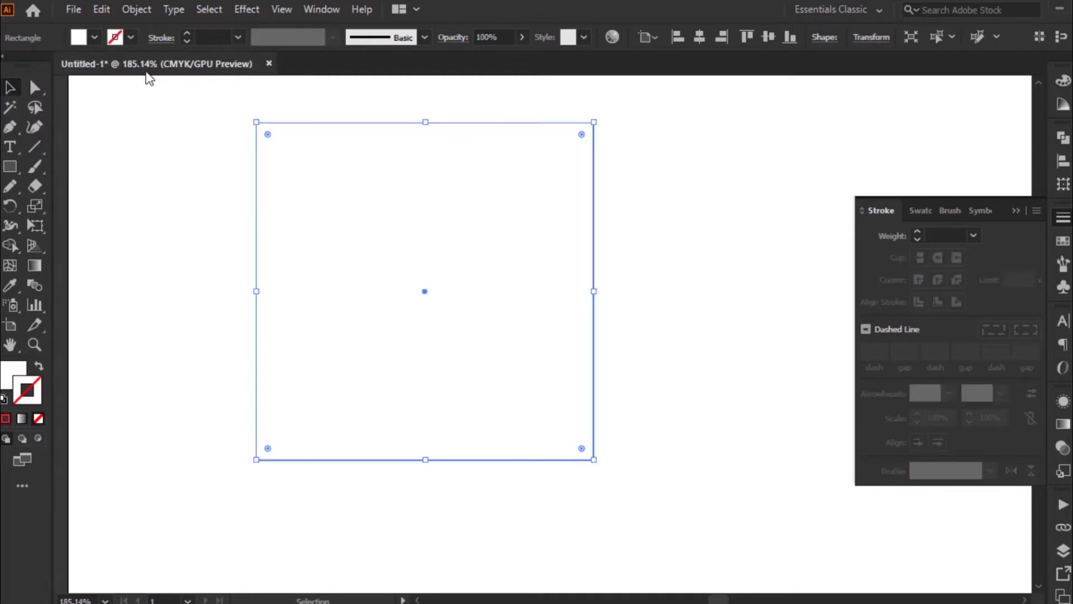
left_click(129, 38)
left_click(39, 66)
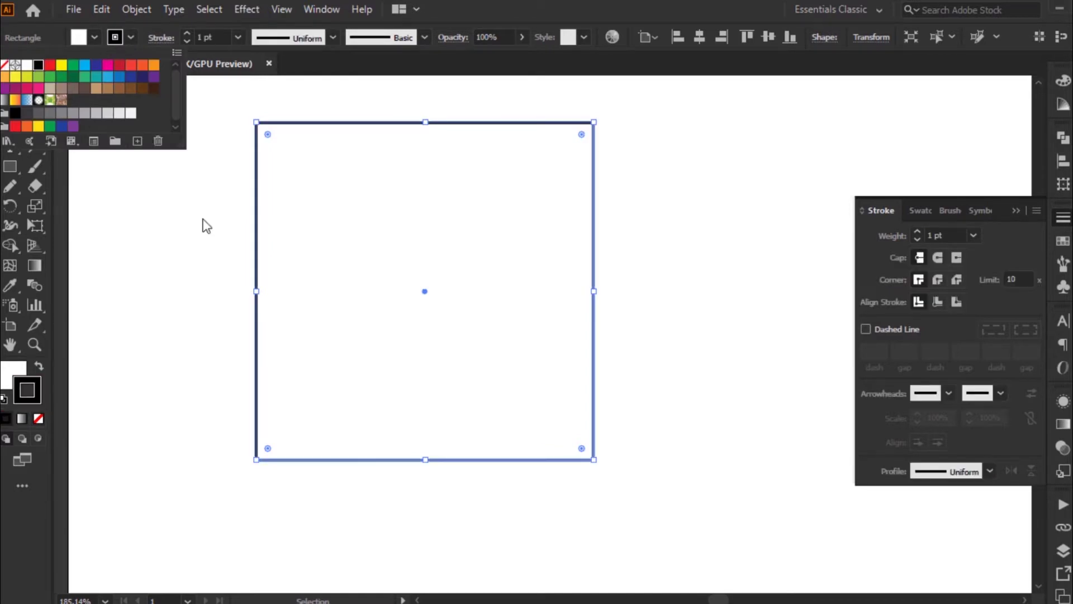
key("ctrl+z")
key("ctrl+z")
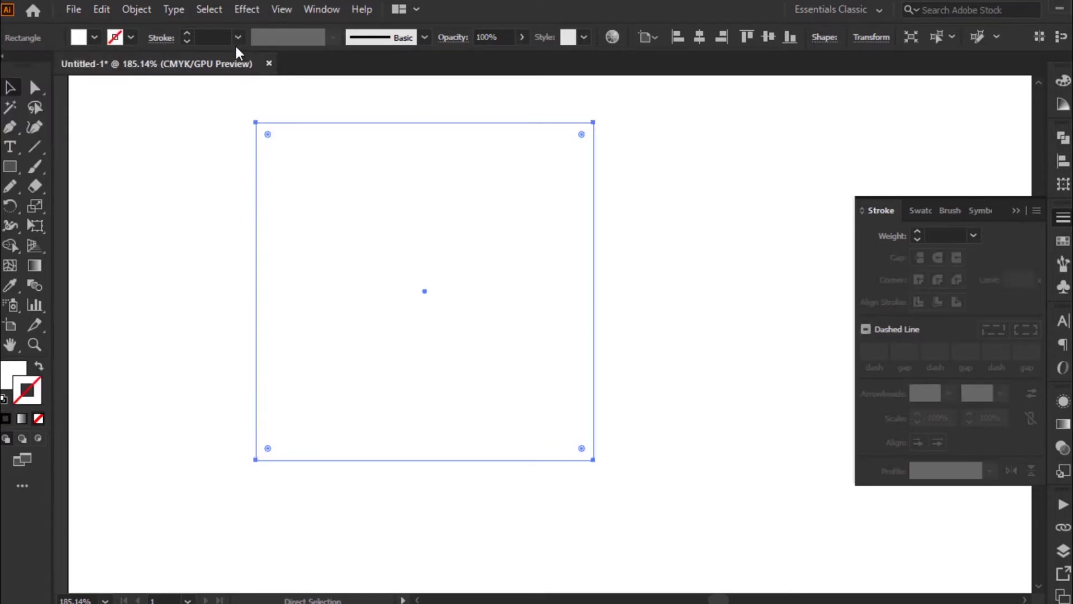
Set the square's stroke weight to 2 pt and raise it in single-point increments to 13 pt.
left_click(233, 42)
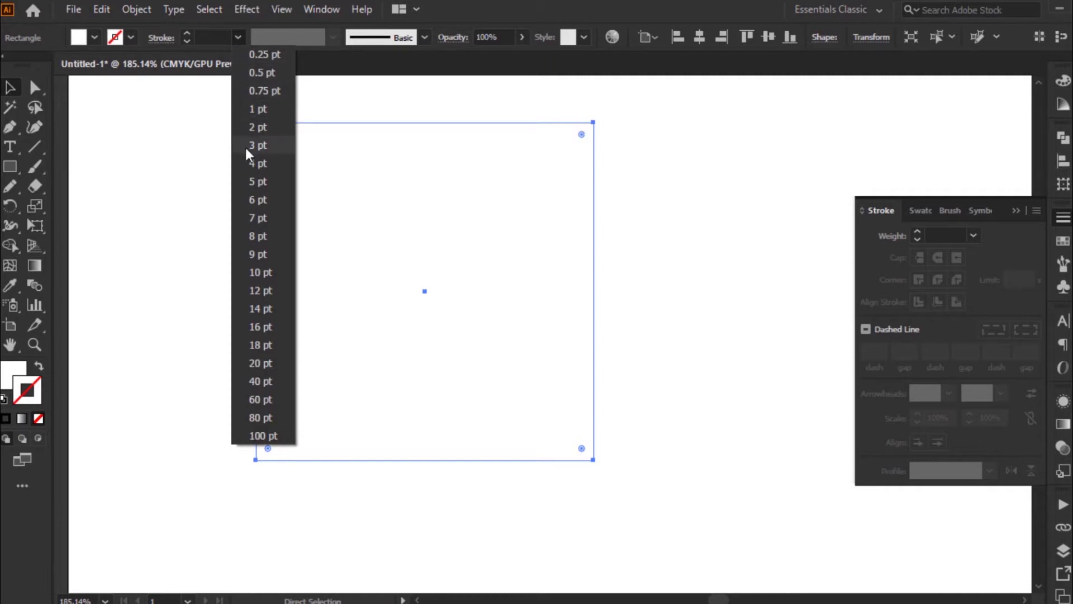
left_click(259, 125)
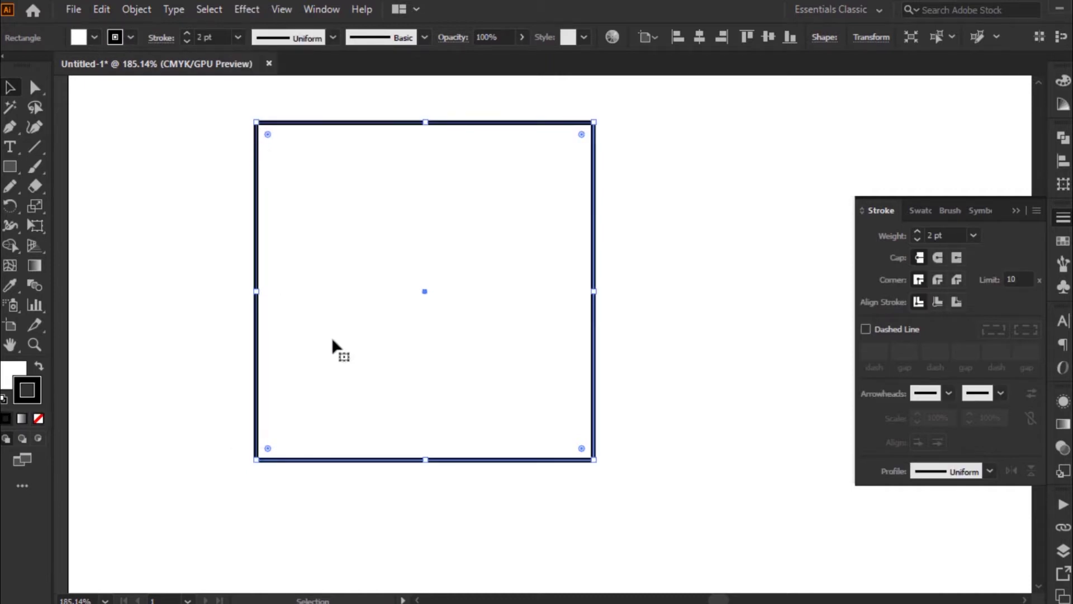
key("ctrl+space")
left_click_drag(222, 97, 696, 376)
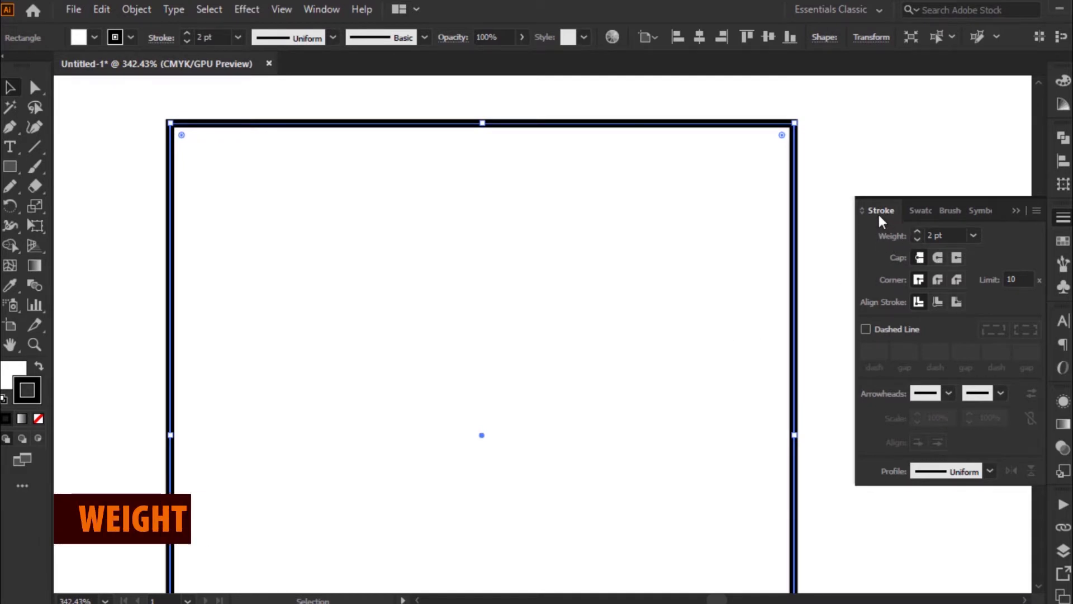
left_click(918, 232)
left_click(918, 231)
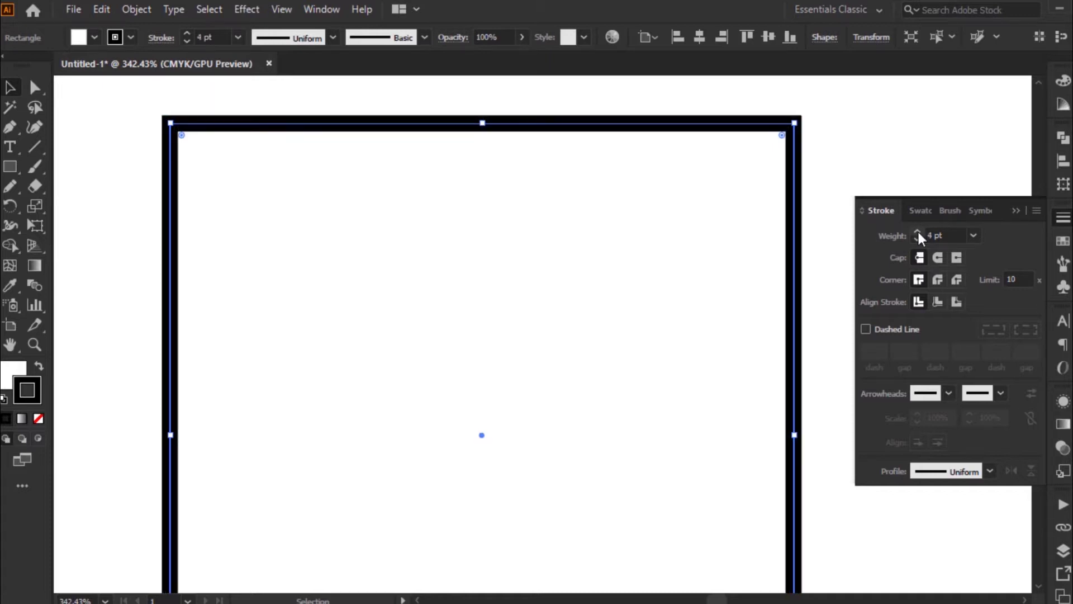
left_click(918, 232)
left_click(918, 232)
left_click(917, 231)
left_click(918, 232)
left_click(918, 231)
left_click(918, 232)
left_click(918, 232)
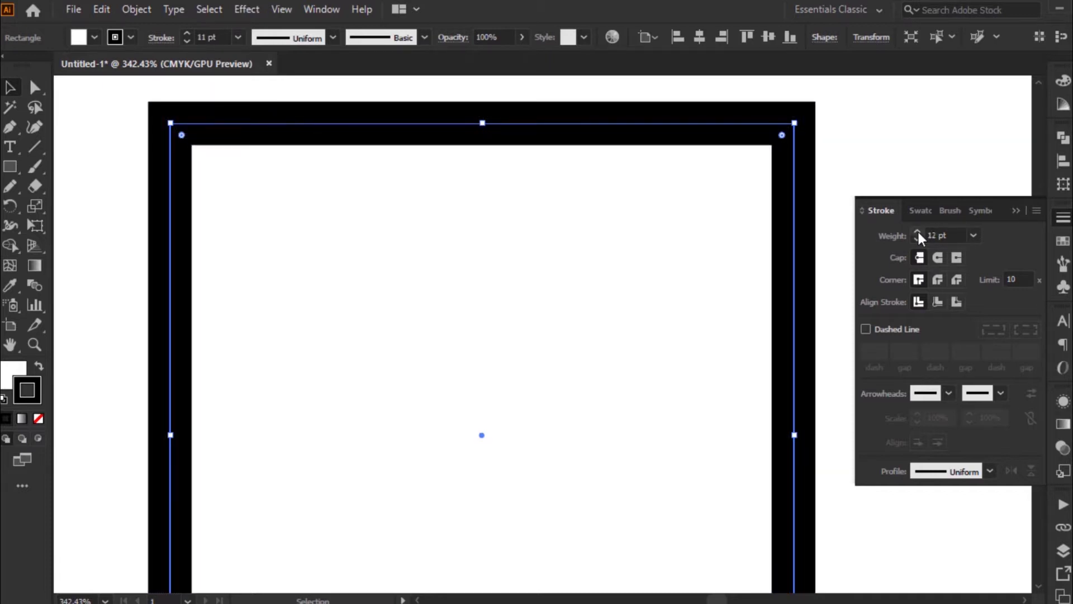
left_click(918, 231)
left_click(918, 231)
Set the square's stroke weight to the 100 pt preset and undo the accidental scaling of the square.
left_click(978, 237)
left_click_drag(1028, 482, 1025, 518)
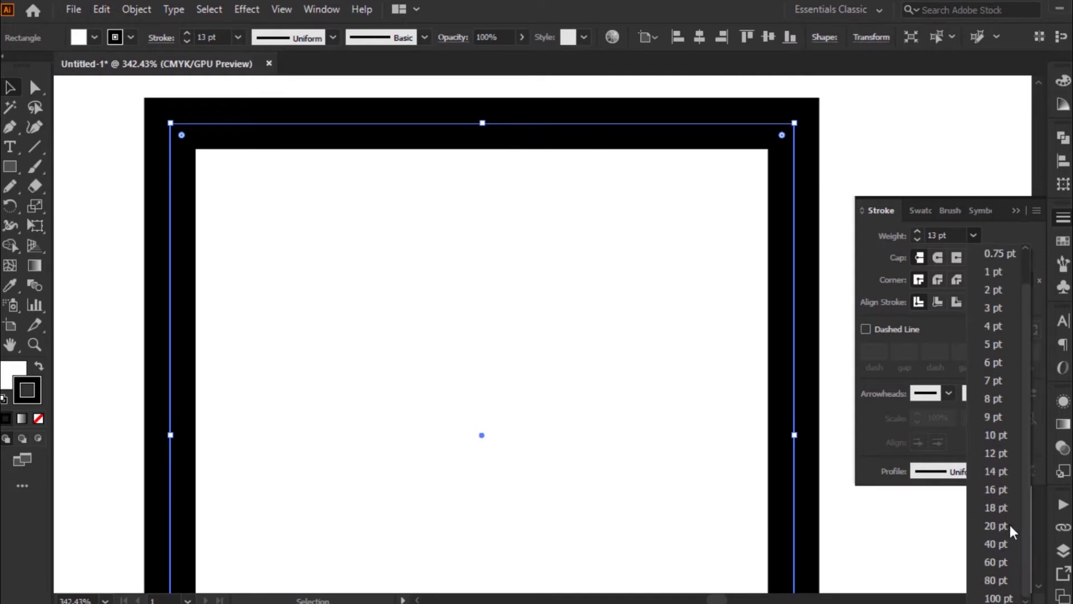
left_click(993, 599)
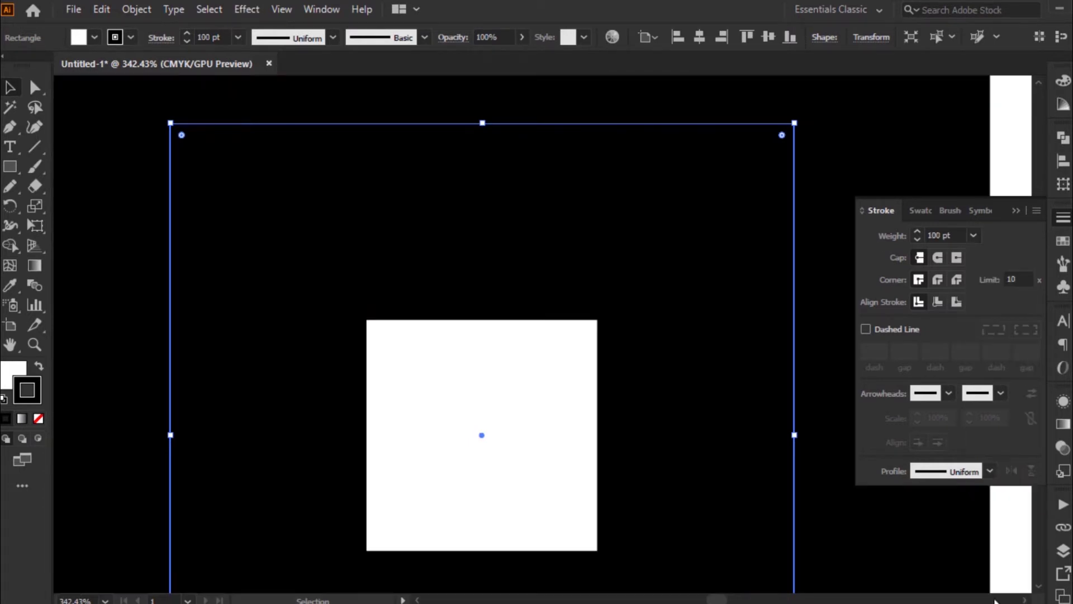
left_click(600, 369, "ctrl+alt")
left_click(600, 368, "ctrl+alt")
left_click(599, 368, "ctrl+alt")
left_click(600, 368, "ctrl+alt")
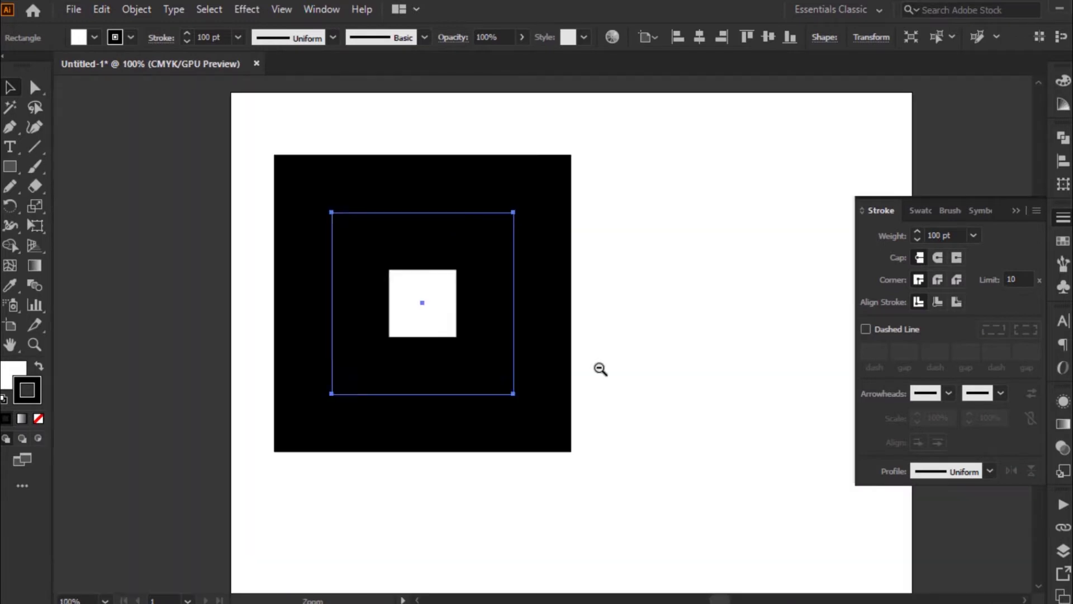
left_click(600, 368, "ctrl+alt")
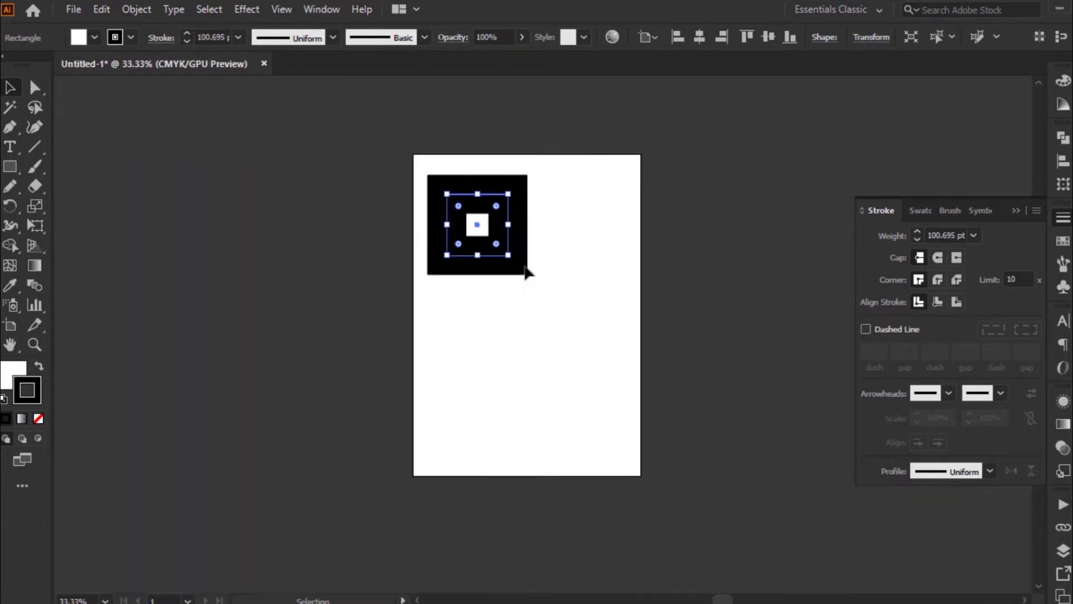
key("ctrl+z")
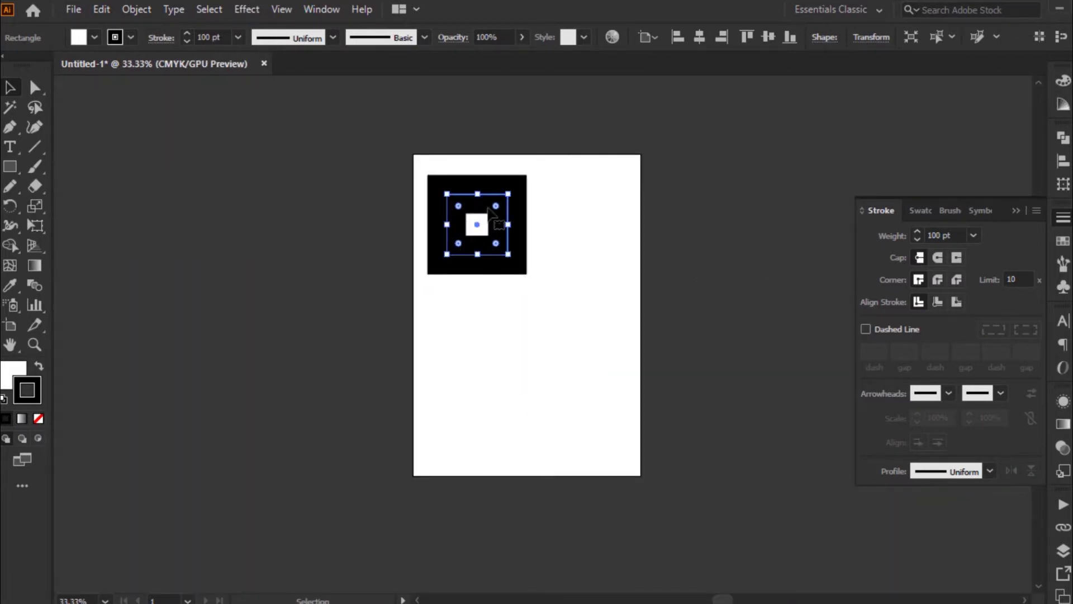
Enter a custom stroke weight of 150 pt for the square.
left_click(973, 235)
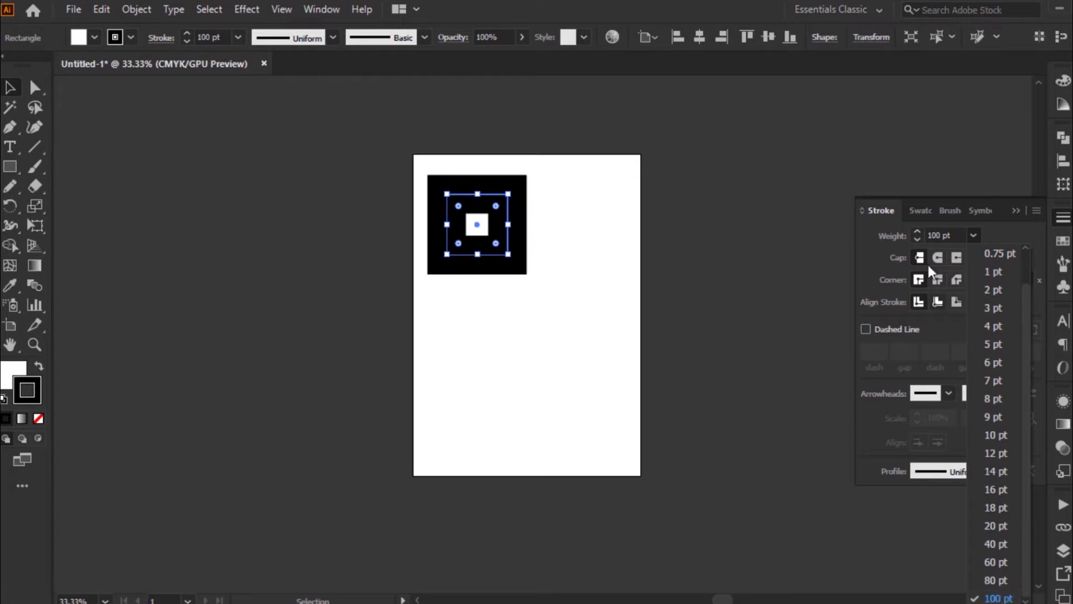
left_click(932, 234)
left_click(931, 235)
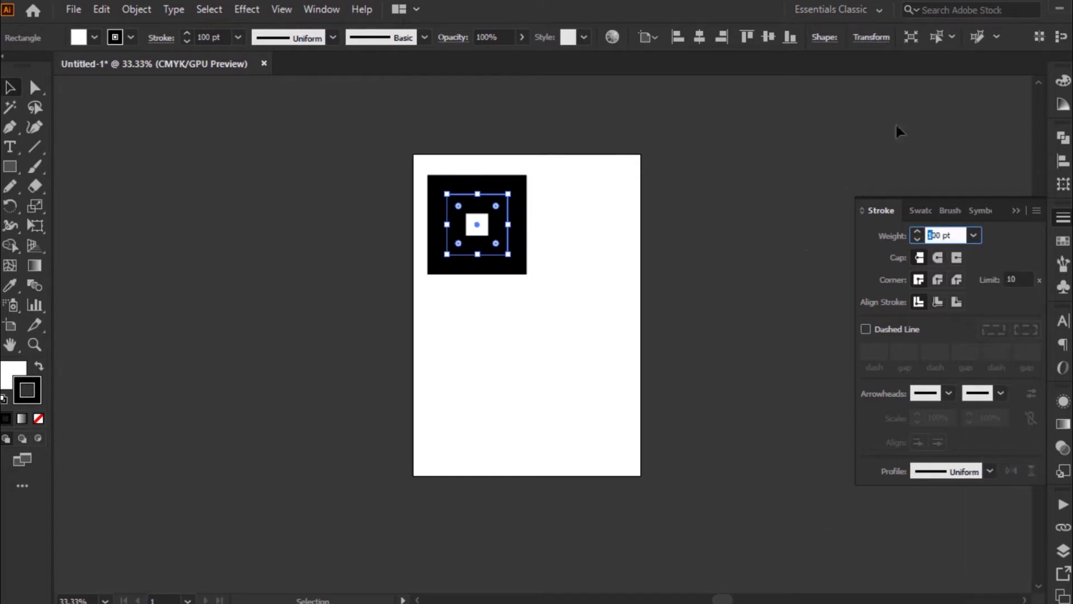
key("BackSpace")
key("Right")
key("Right")
key("BackSpace")
key("BackSpace")
key("BackSpace")
key("BackSpace")
type("150")
key("Return")
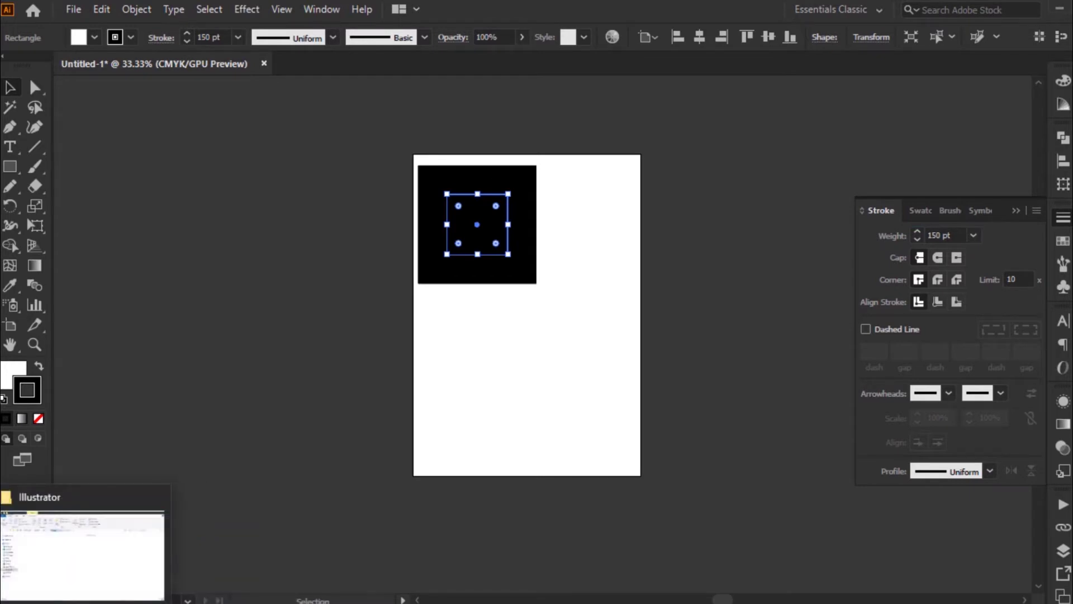
Set the square's stroke weight to the 5 pt preset.
left_click(973, 235)
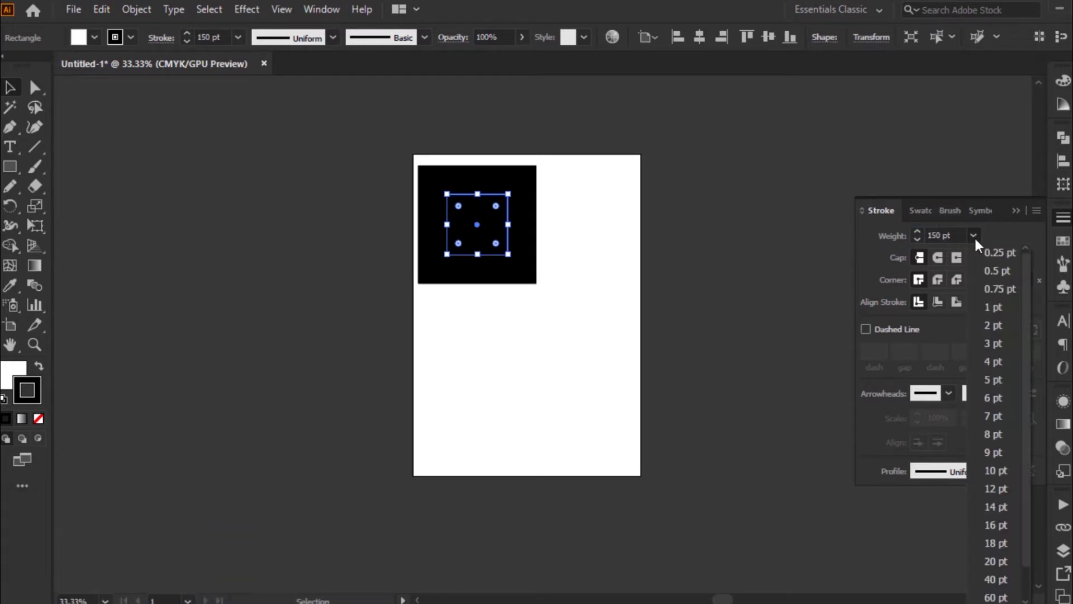
left_click(991, 382)
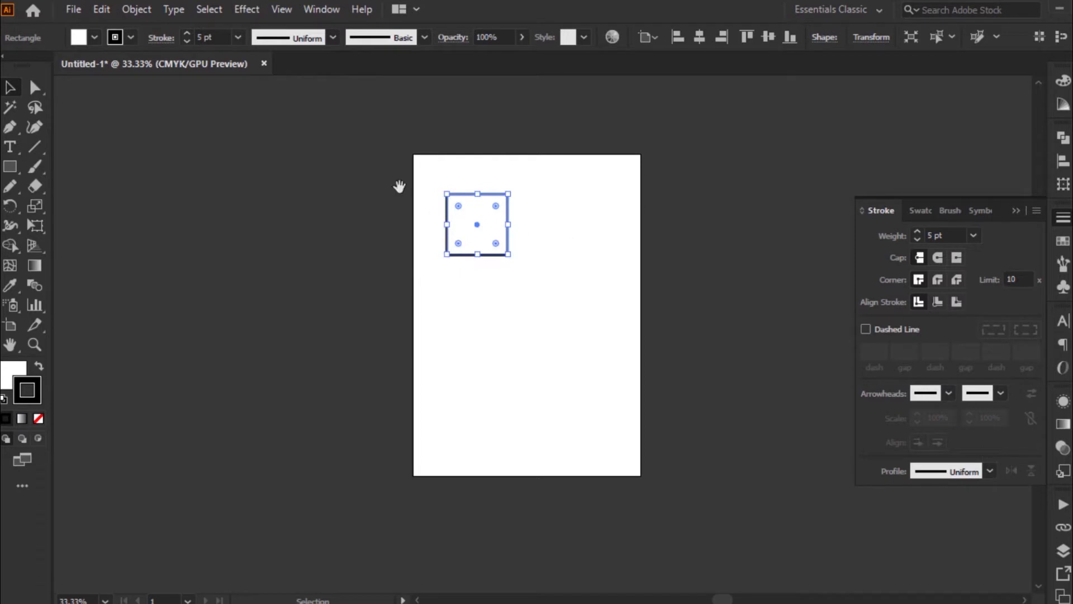
key("ctrl+space")
mouse_move(404, 159)
left_mouse_down()
mouse_move(508, 280)
mouse_move(595, 313)
left_mouse_up()
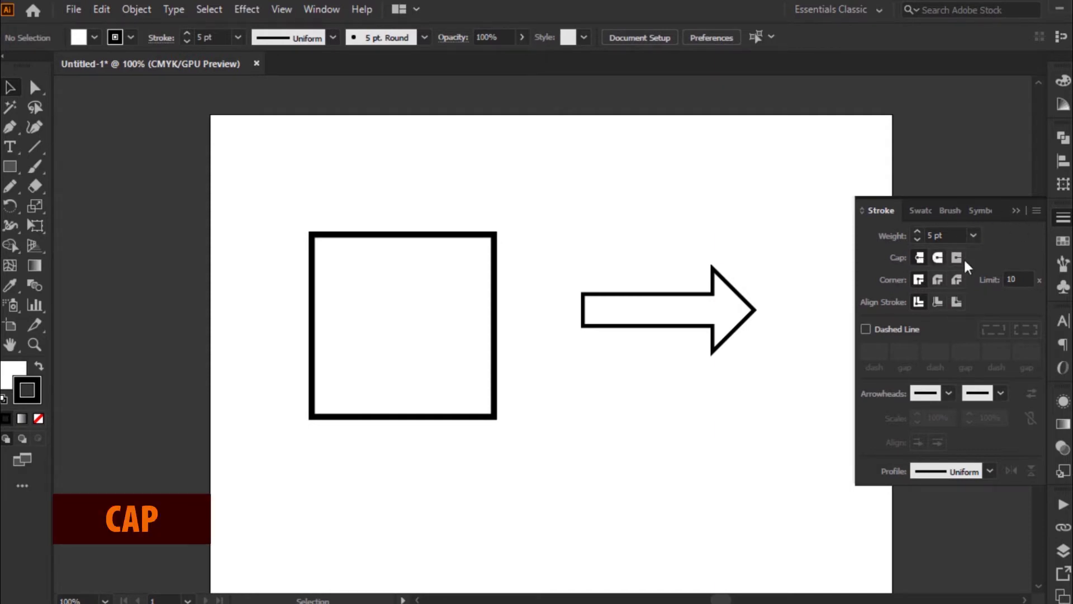
Draw a straight horizontal line with a 5 pt stroke in the empty area above the arrow.
left_click(34, 146)
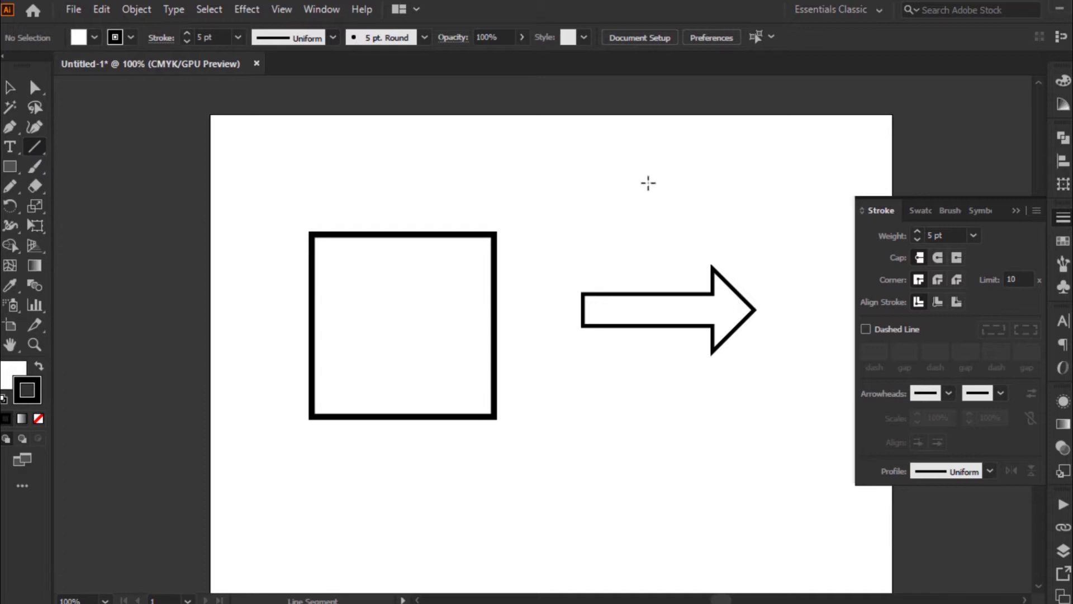
left_click_drag(560, 176, 741, 183)
key("v")
Try the Round and Projecting caps on the line's right end, and return to the Butt cap.
key("ctrl+space")
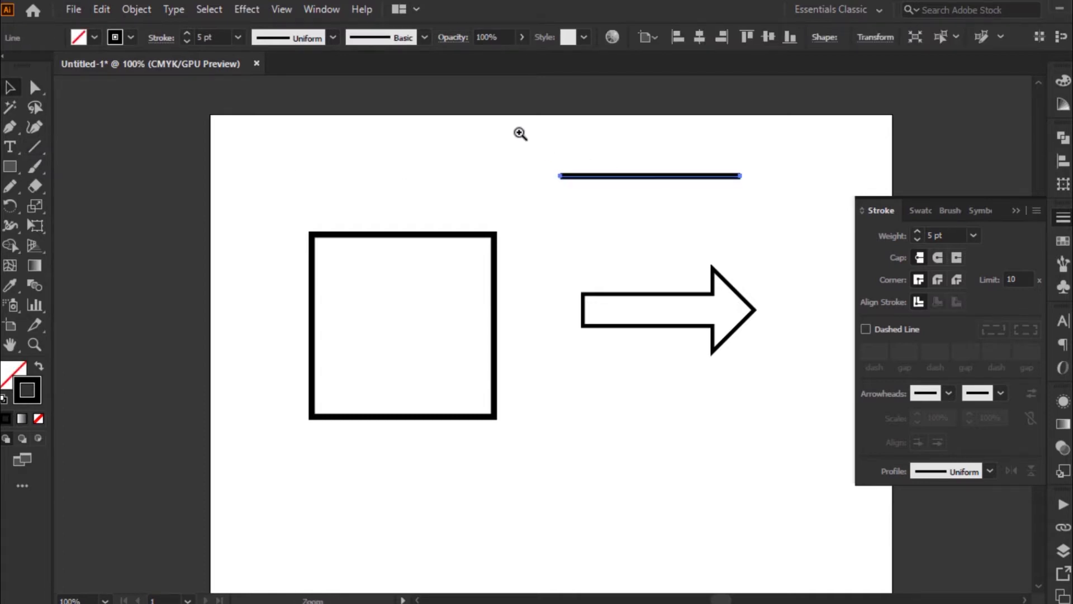
left_click_drag(519, 132, 433, 154)
key("space")
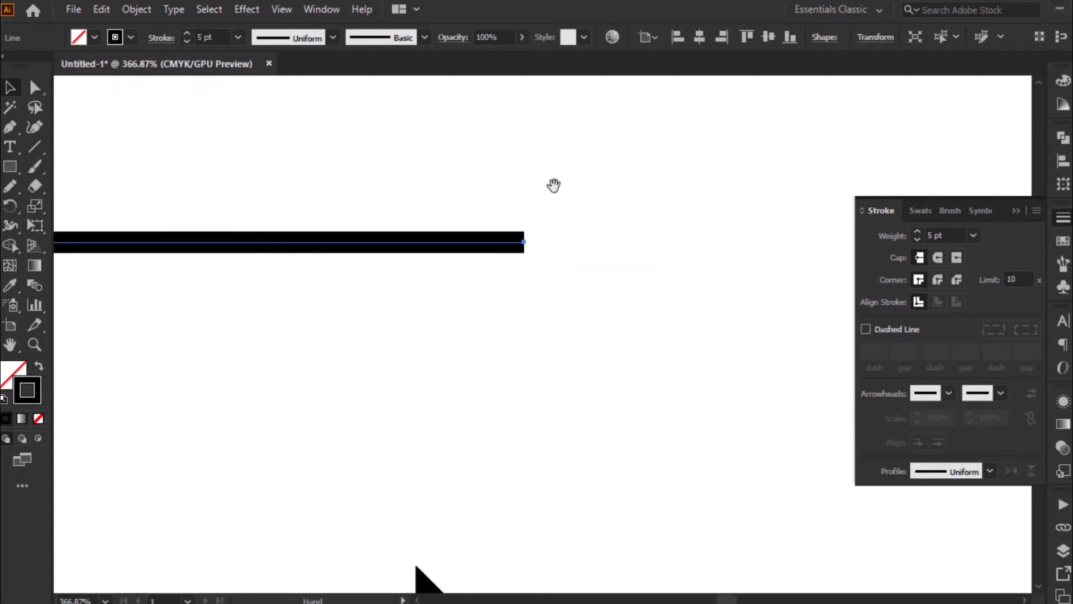
left_click_drag(454, 197, 649, 311)
key("ctrl+space")
key("space")
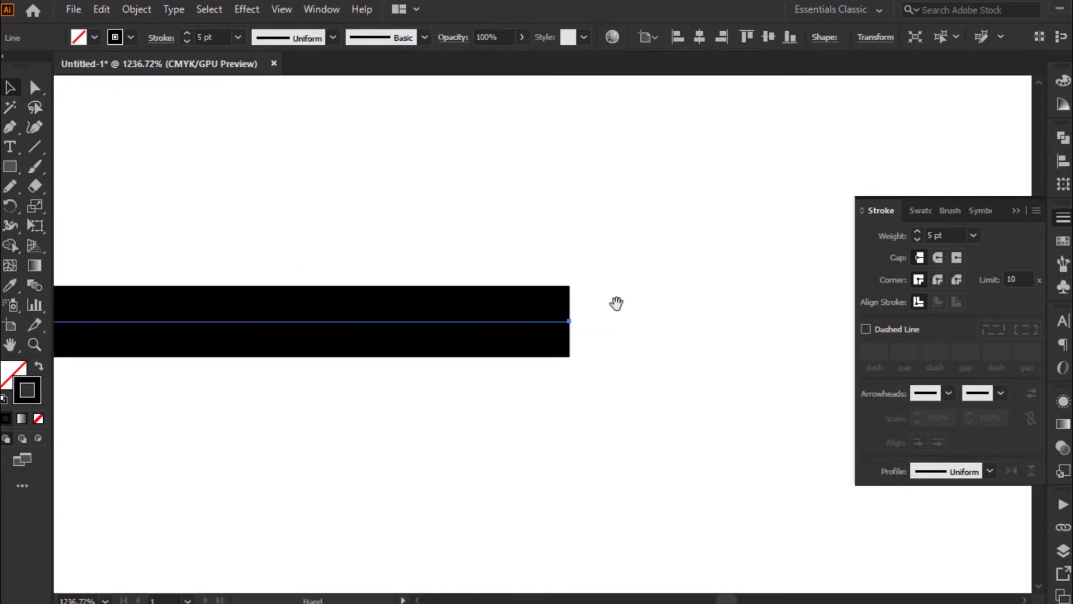
left_click_drag(631, 258, 598, 227)
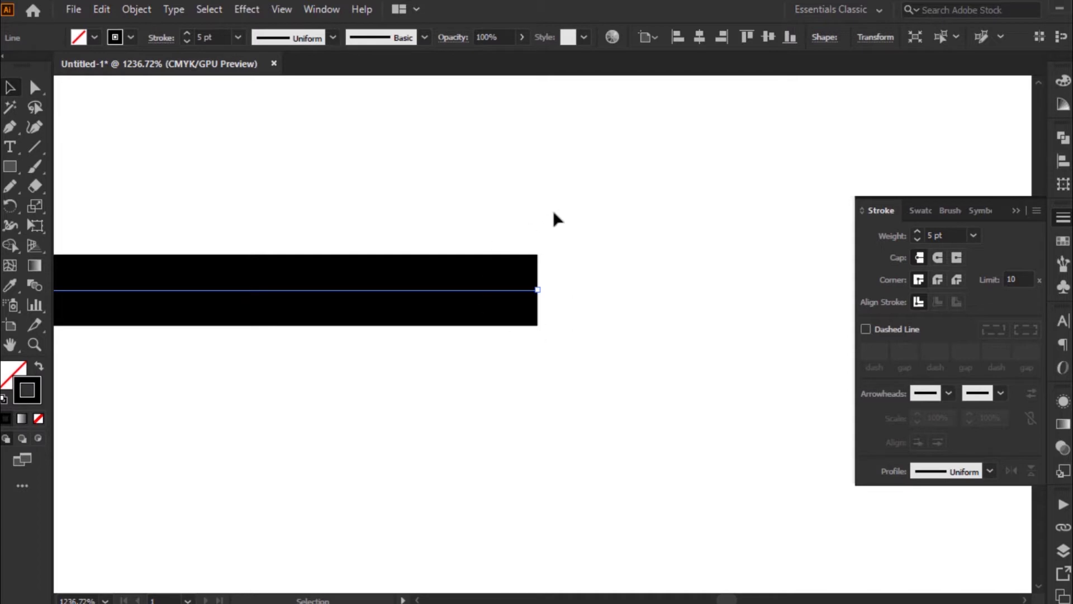
left_click(937, 258)
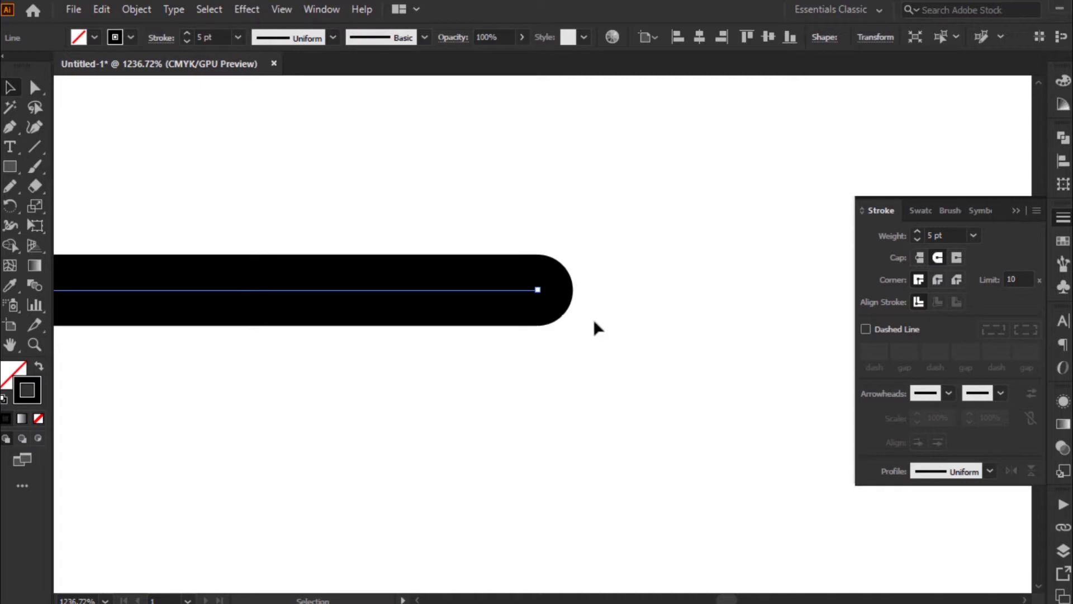
left_click(957, 257)
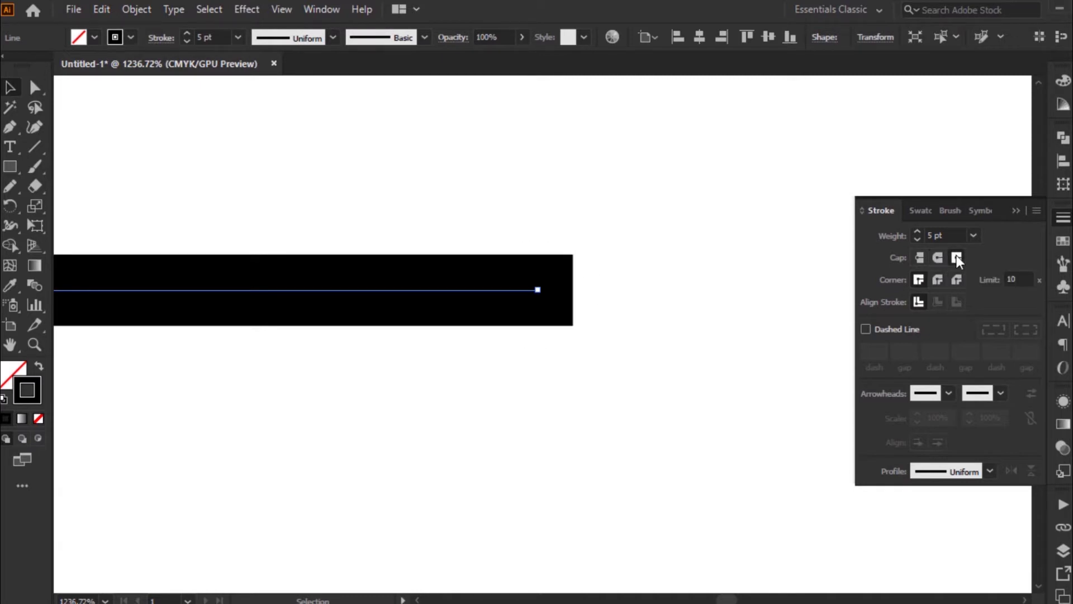
left_click(919, 258)
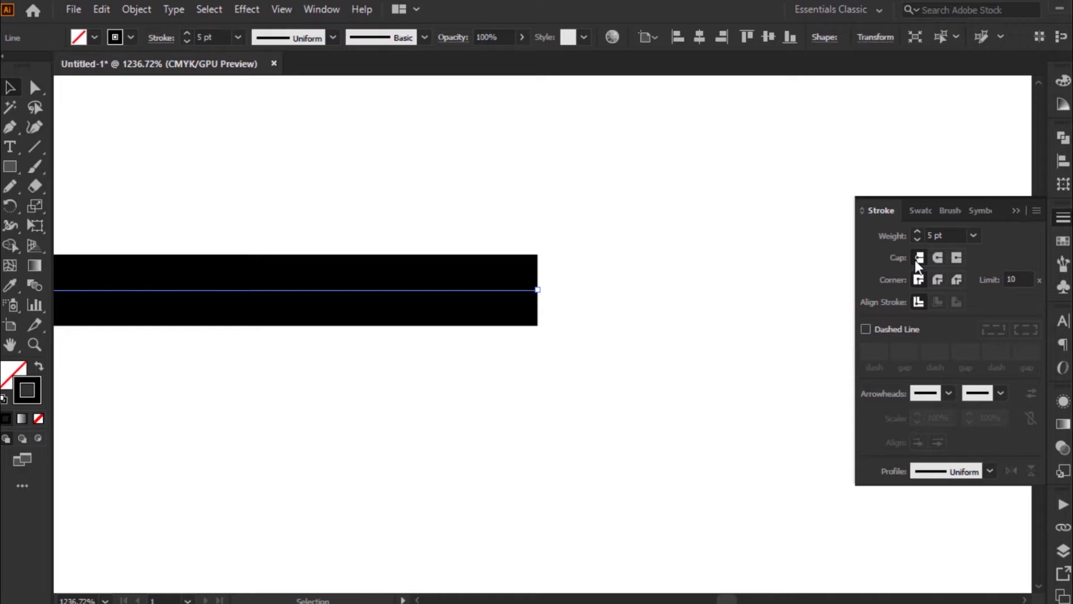
Compare the Projecting and Round caps on the line once more, and set the cap back to Butt.
left_click(957, 257)
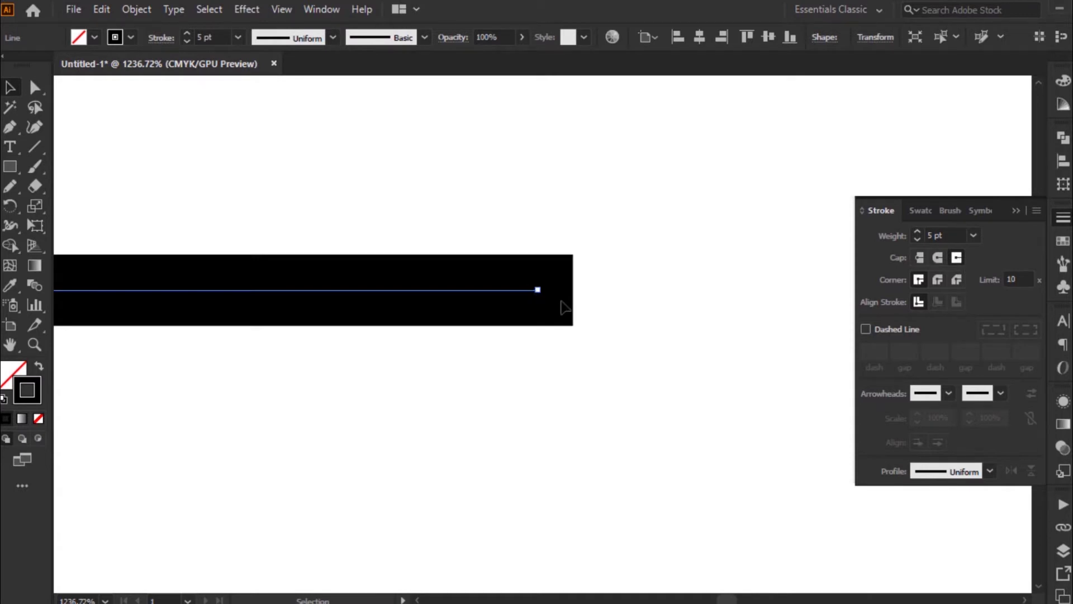
left_click(933, 258)
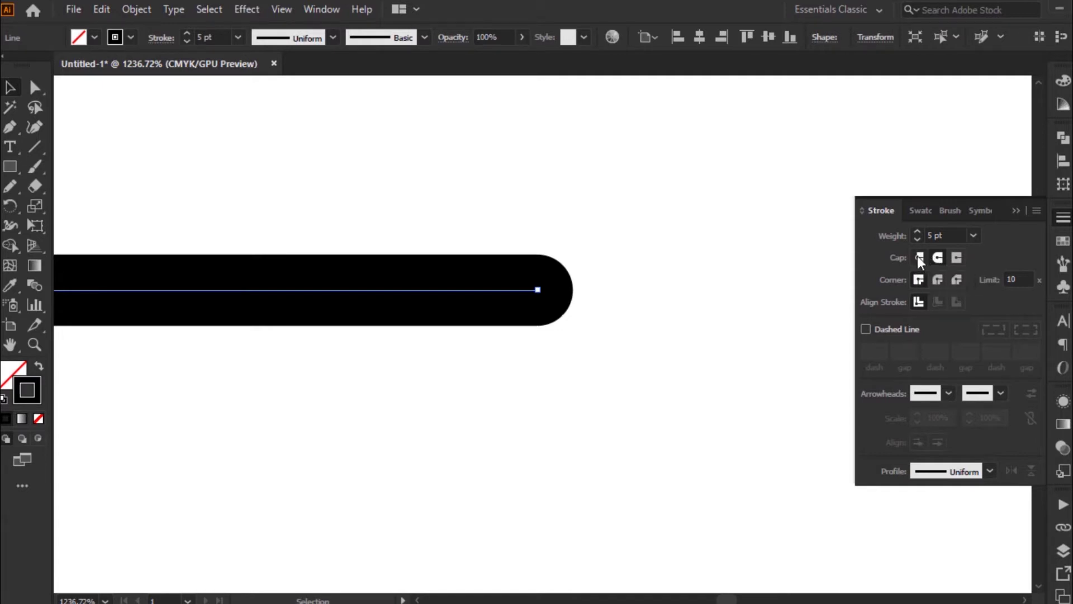
left_click(919, 259)
scroll(639, 271, "down", 4)
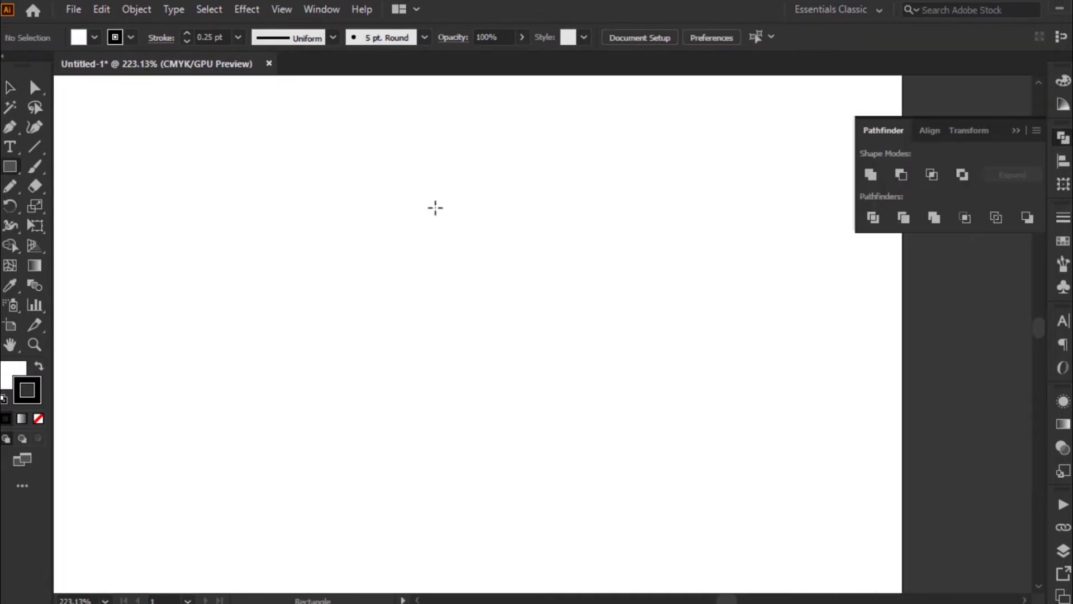
Form a right-pointing triangle from a drawn square by removing its upper-right anchor point and rotating the shape.
left_click_drag(433, 207, 567, 335)
key("v")
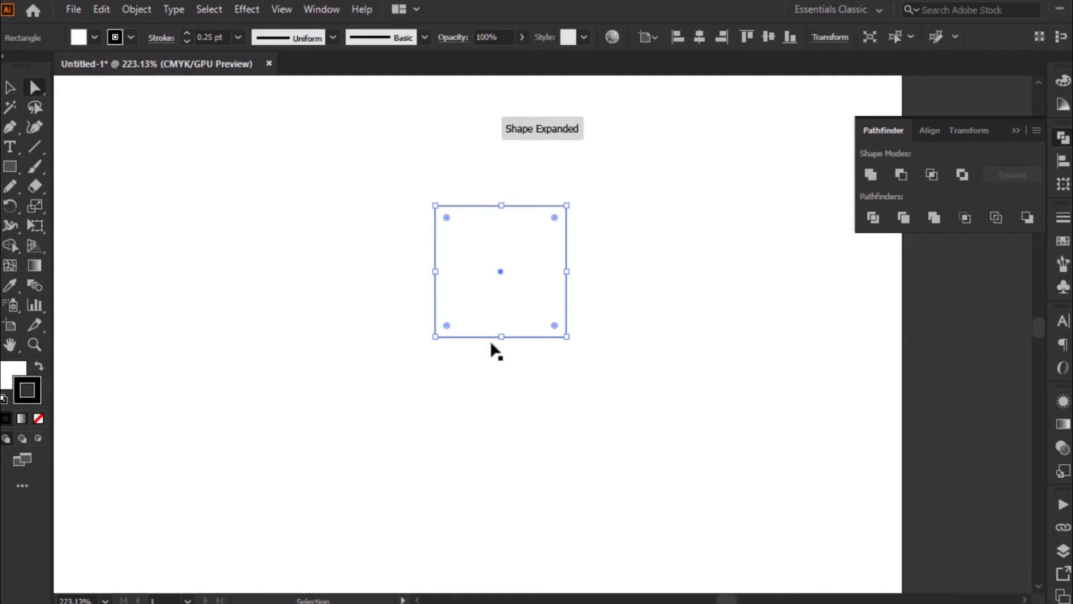
key("a")
key("p")
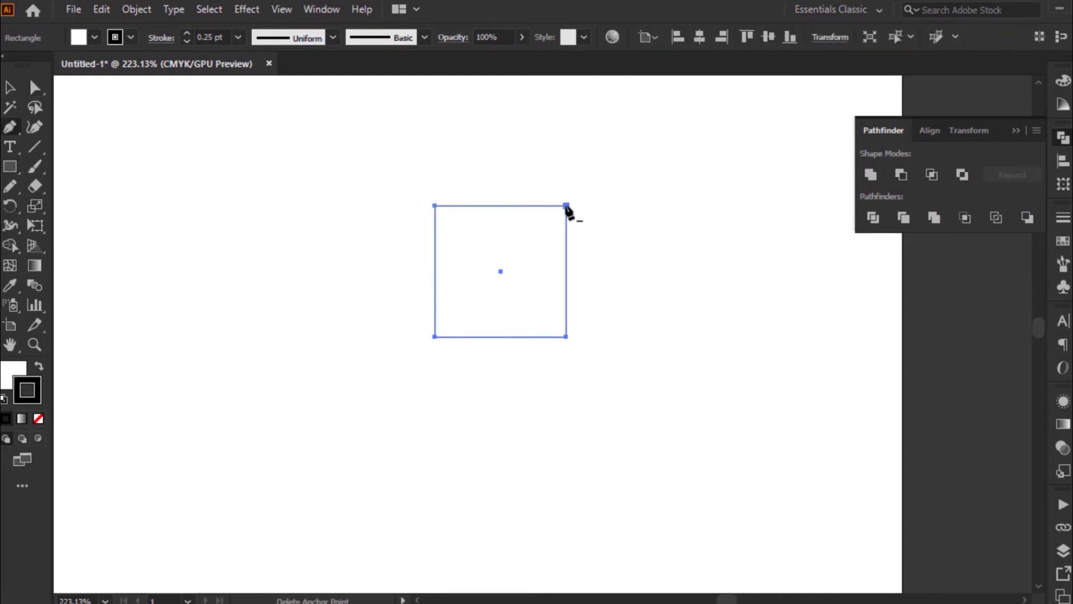
left_click(565, 207)
key("v")
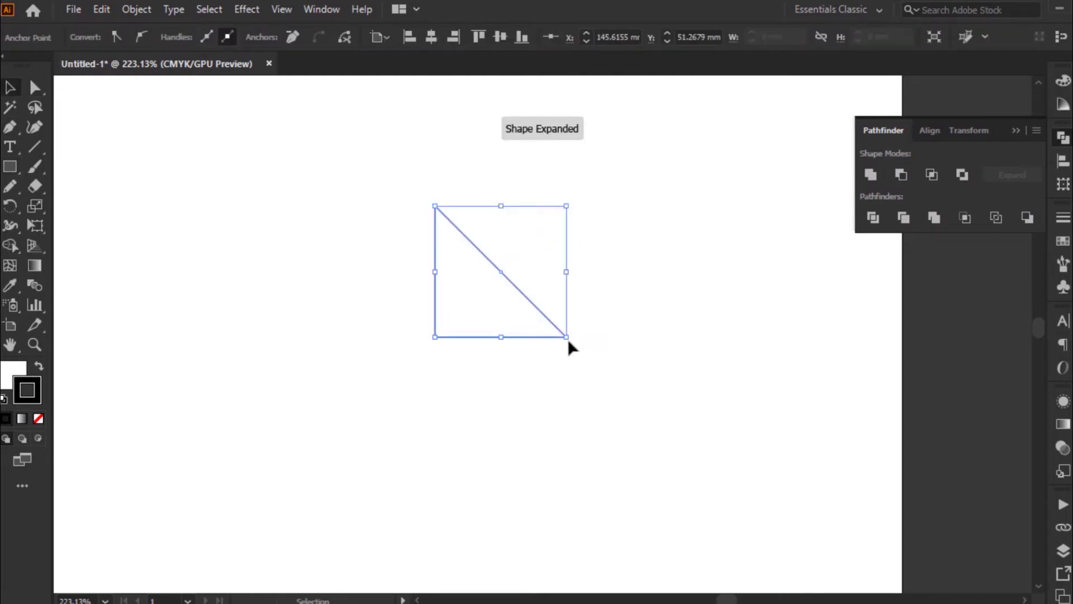
left_click_drag(569, 343, 500, 198)
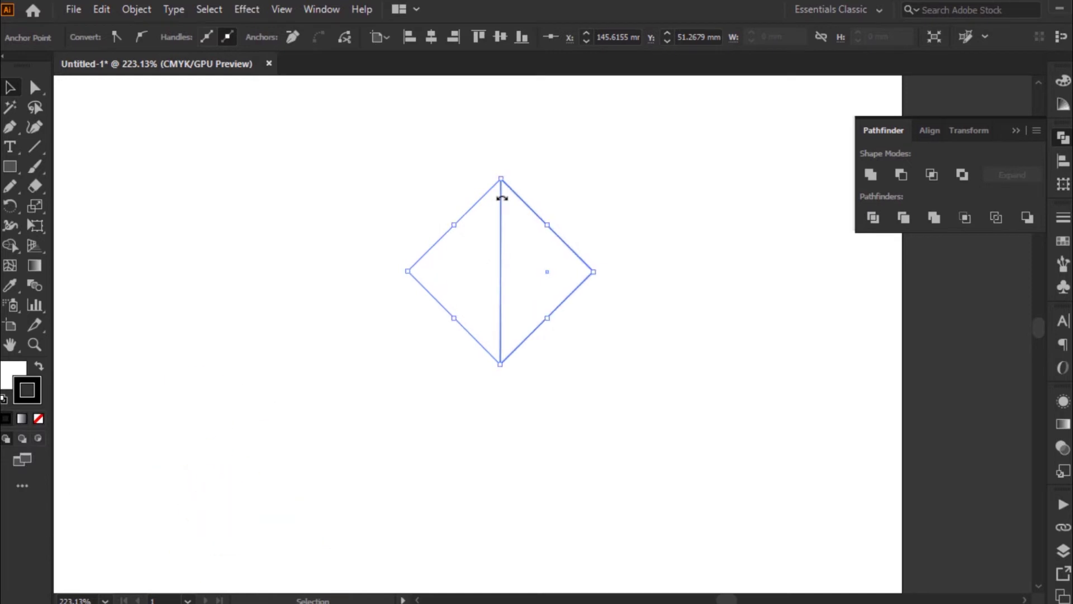
Draw a long horizontal rectangle as the arrow's shaft, overlapping the left side of the triangle.
key("m")
mouse_move(272, 215)
left_mouse_down()
mouse_move(526, 299)
mouse_move(471, 305)
mouse_move(528, 296)
left_mouse_up()
key("v")
Centre the shaft vertically on the triangle as key object and unite both shapes into one arrow.
left_click_drag(608, 199, 486, 300)
left_click(572, 265)
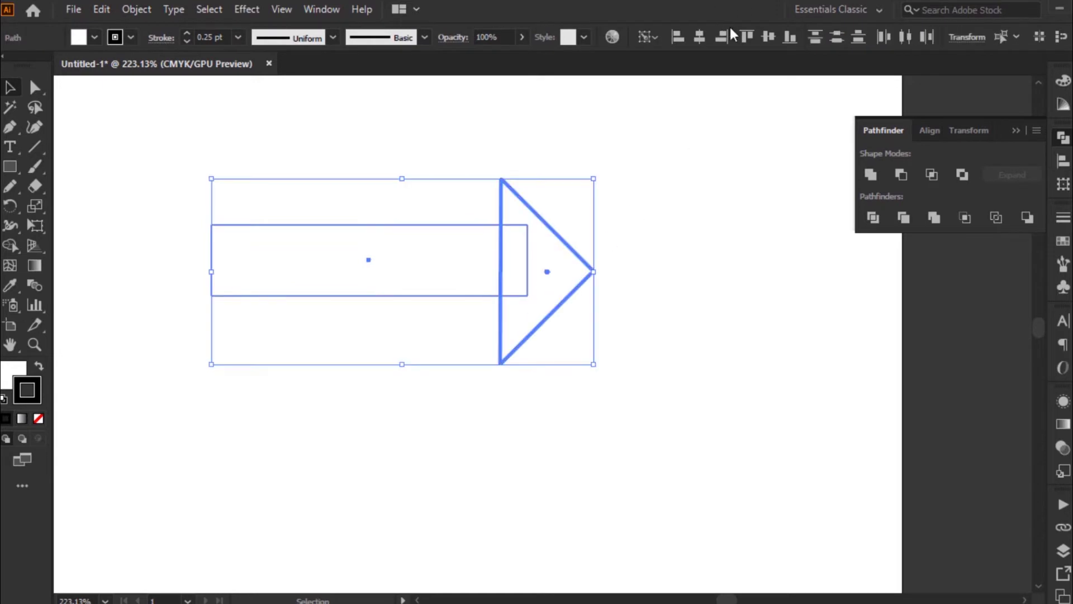
left_click(769, 36)
left_click(870, 174)
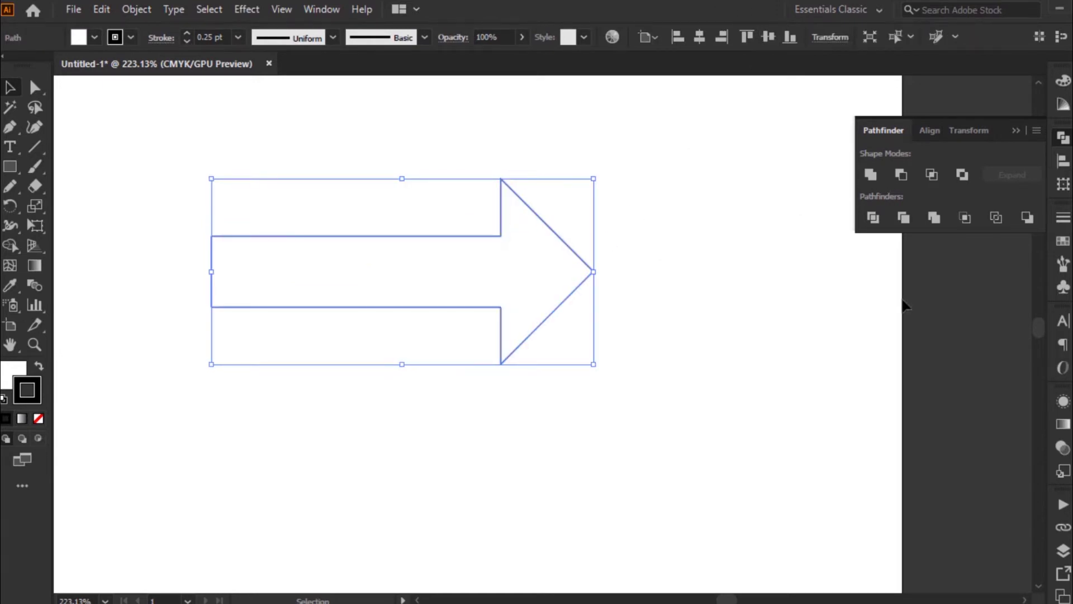
Raise the arrow's stroke weight to 3 pt.
left_click(1064, 217)
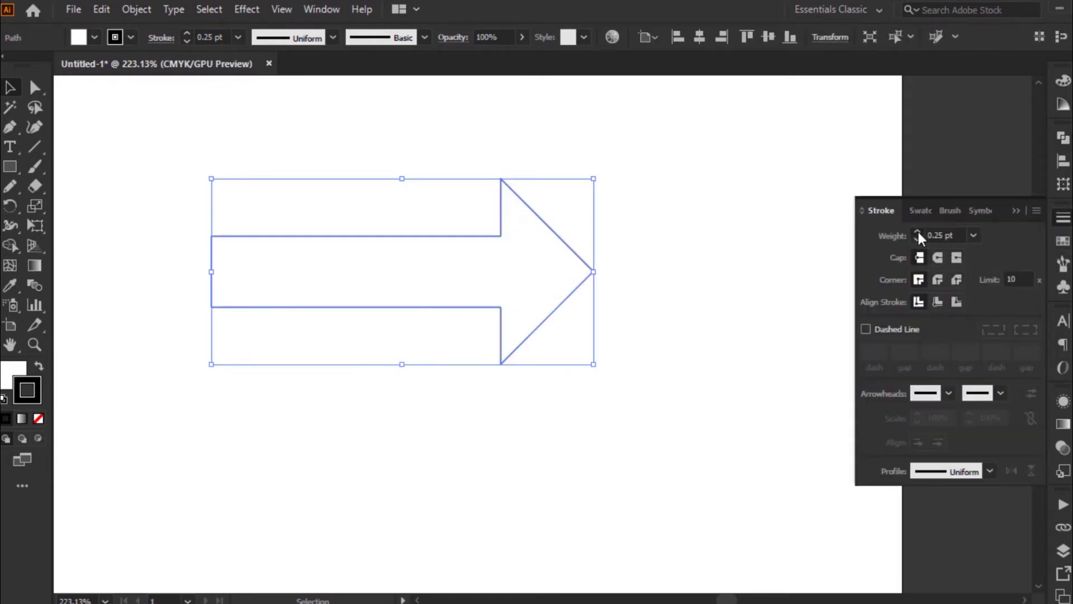
left_click(918, 231)
left_click(918, 231)
left_click(918, 231)
left_click(918, 231)
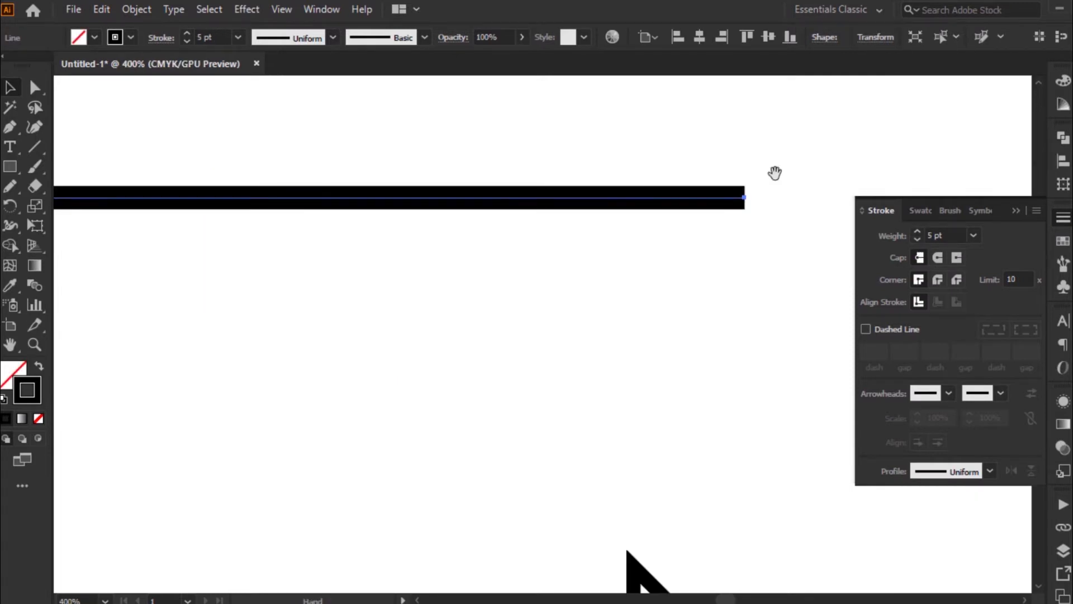
Select the large square so that its stroke corner settings can be changed.
key("ctrl+minus")
scroll(565, 311, "down", 3)
left_click_drag(557, 223, 551, 209)
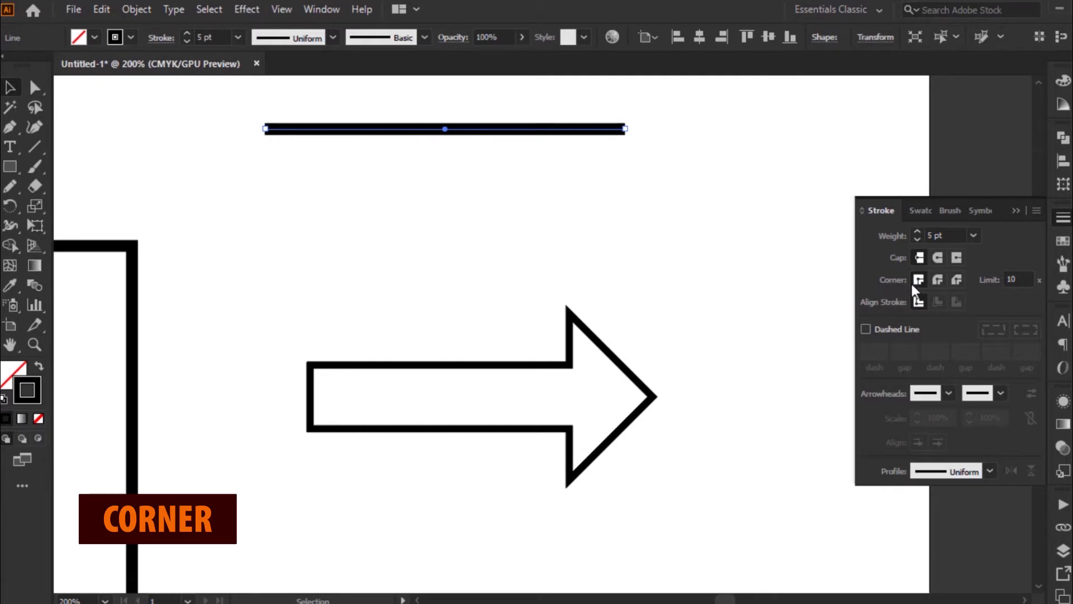
key("ctrl+space")
left_click_drag(413, 277, 713, 508)
left_click(230, 281, "ctrl+alt")
left_click(230, 282, "ctrl+alt")
left_click(230, 282, "ctrl+alt")
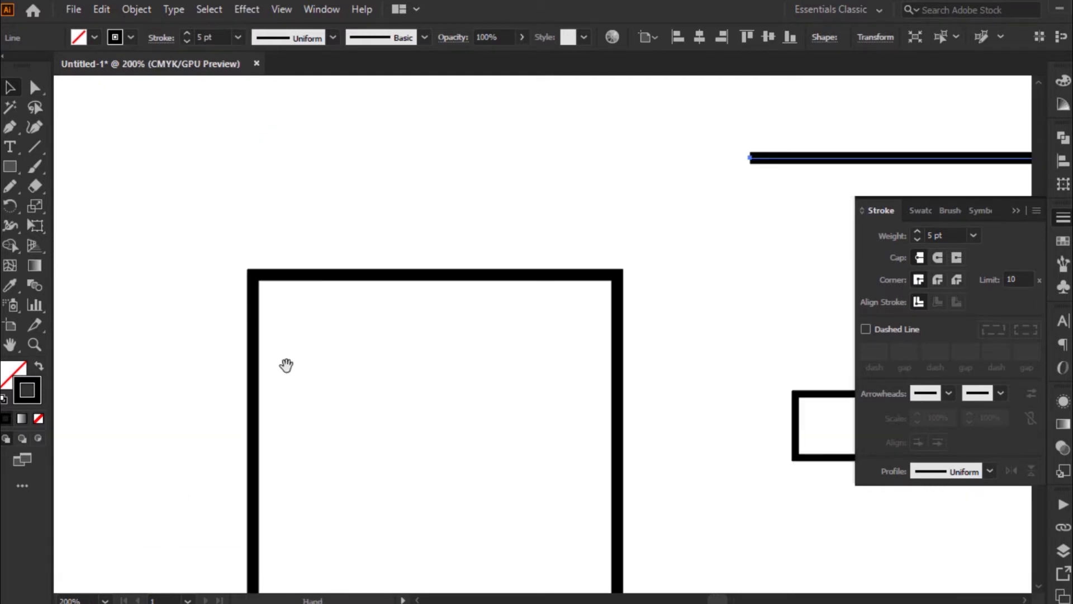
left_click_drag(289, 363, 406, 297)
left_click(386, 236, "ctrl")
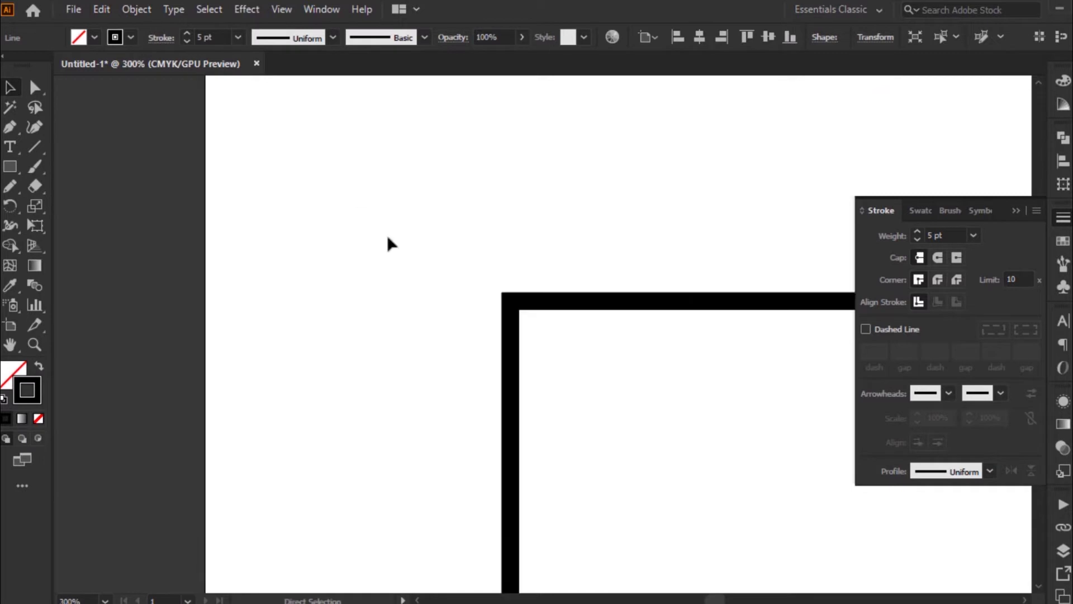
key("ctrl+0")
left_click_drag(386, 117, 579, 263)
left_click(611, 259)
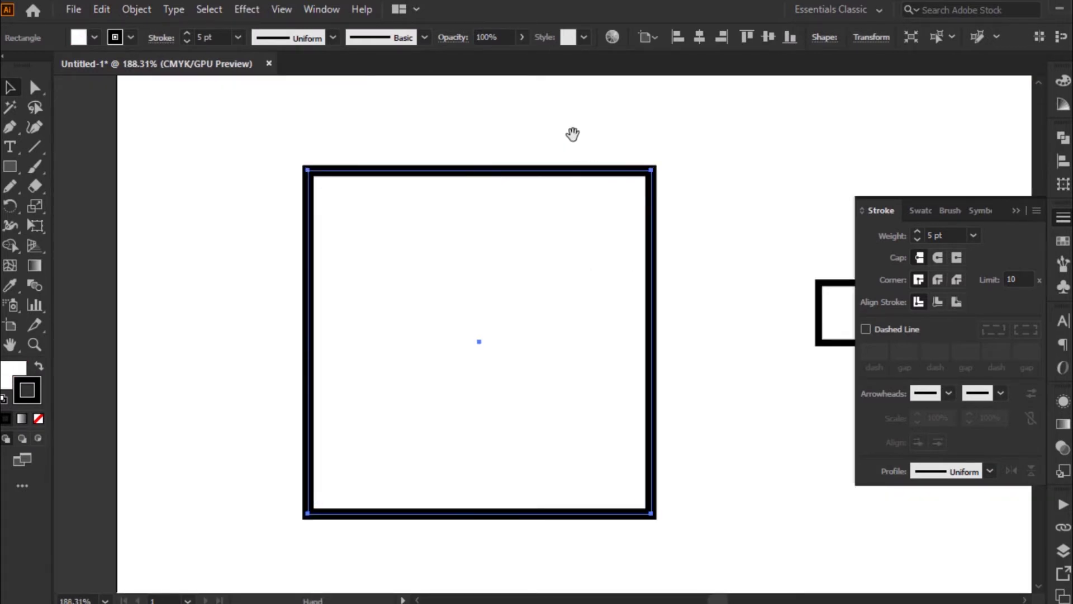
Try the Round Join and Bevel Join on the square's corners, and return to Miter Join.
left_click_drag(530, 124, 710, 417)
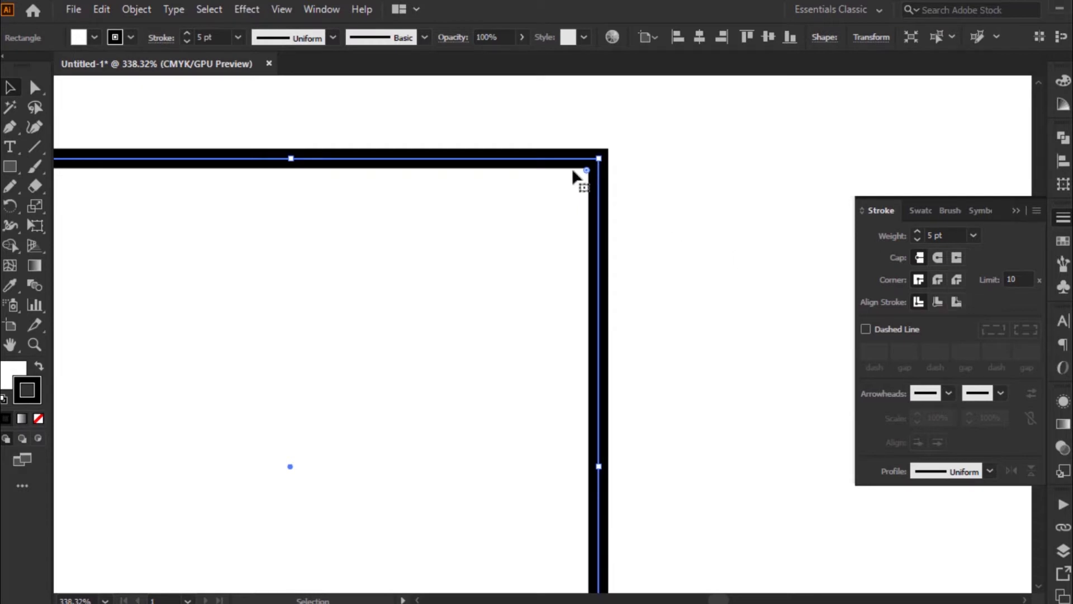
key("ctrl+space")
left_click_drag(536, 119, 682, 287)
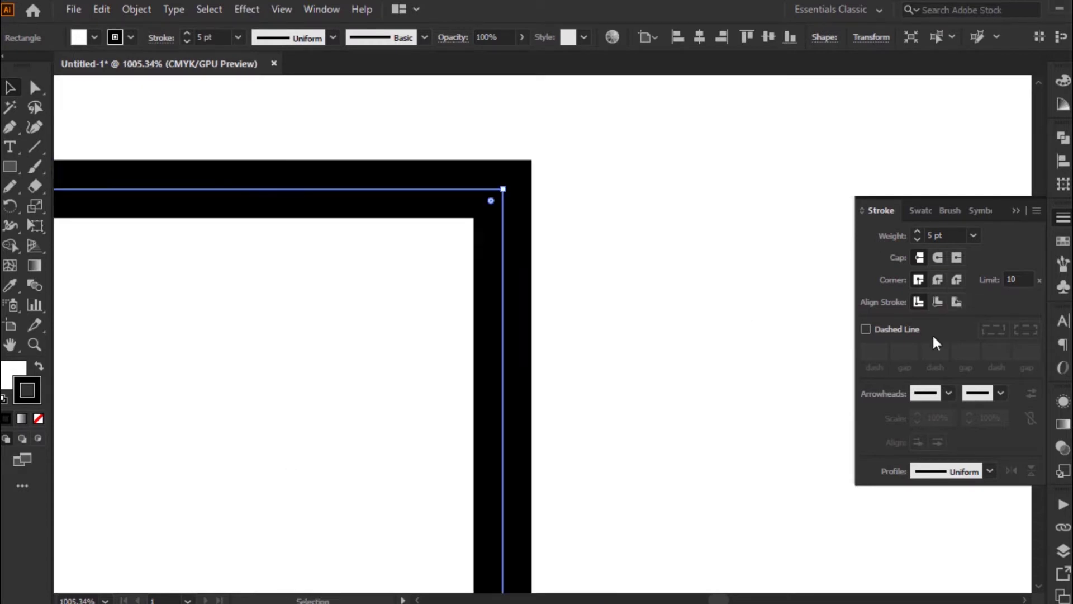
left_click(936, 281)
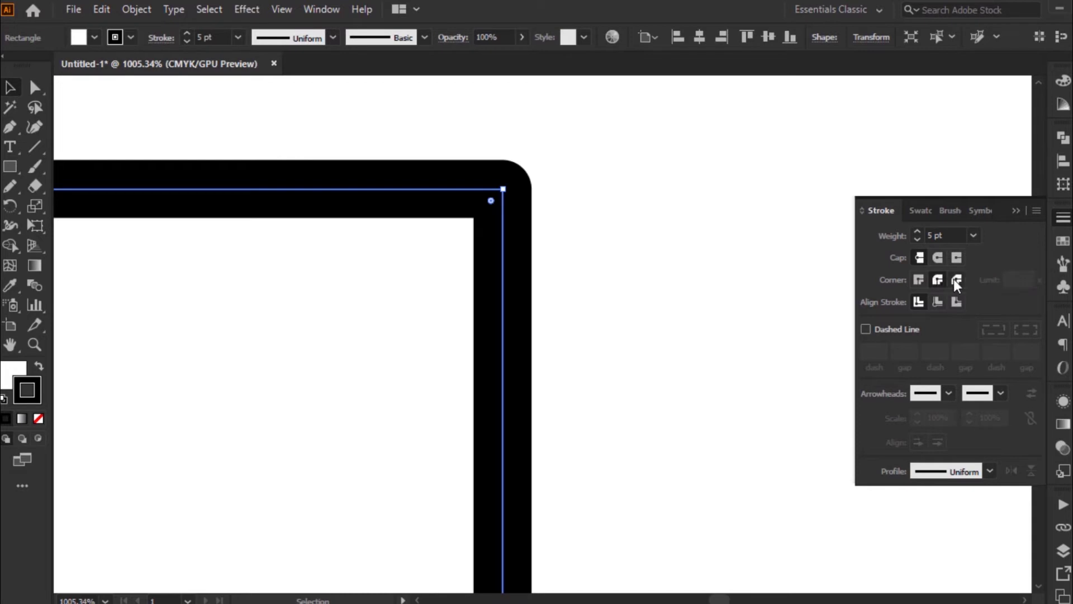
left_click(957, 280)
left_click(919, 280)
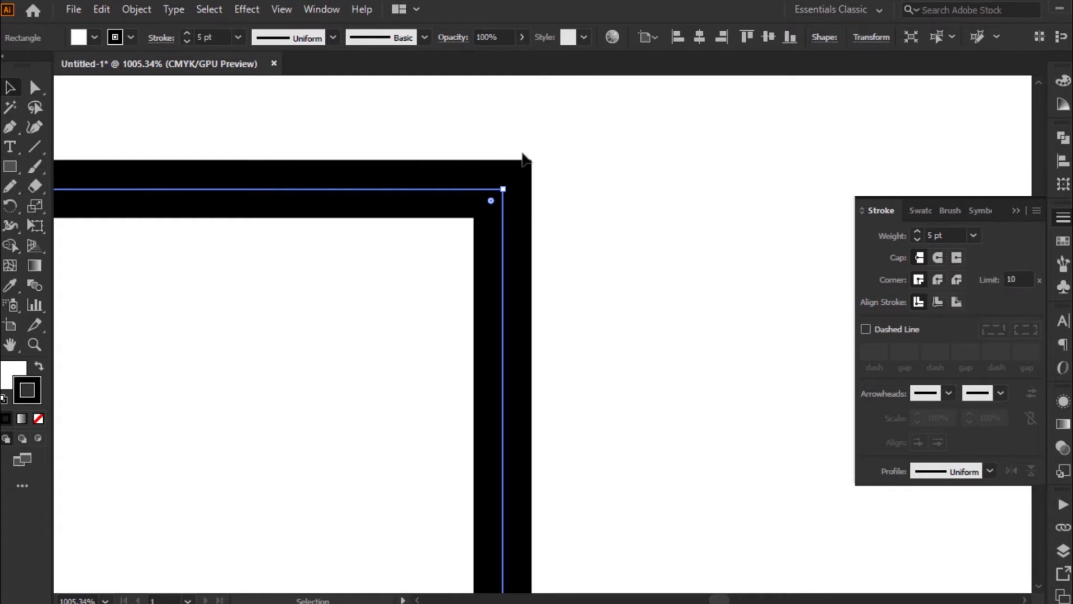
Cycle the square's corner style through Round, Bevel and Miter Join twice, ending on Miter Join.
key("ctrl+minus")
key("ctrl+minus")
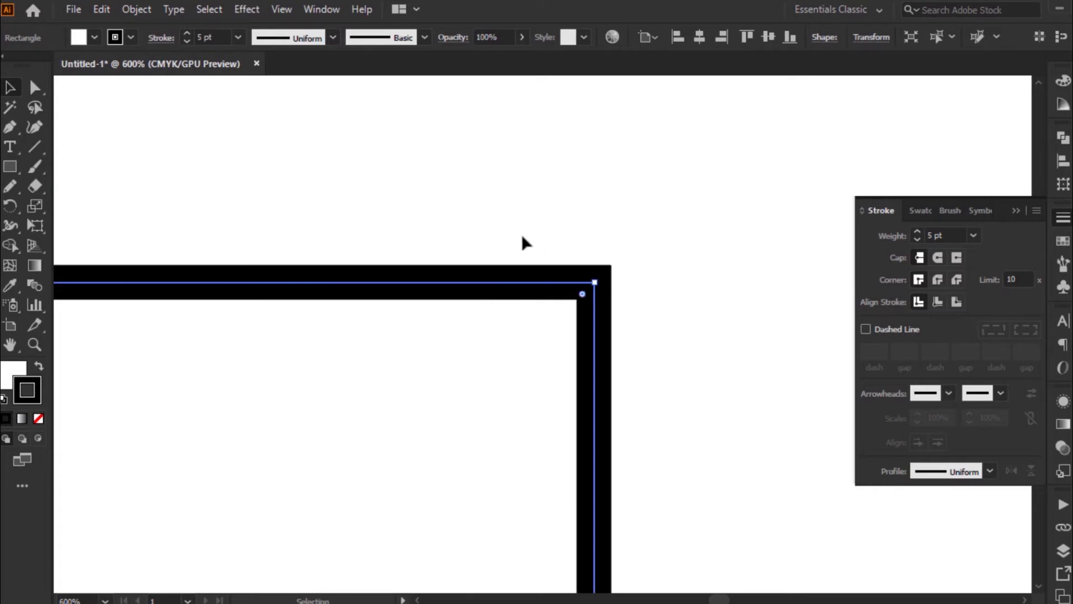
left_click(938, 278)
left_click(957, 278)
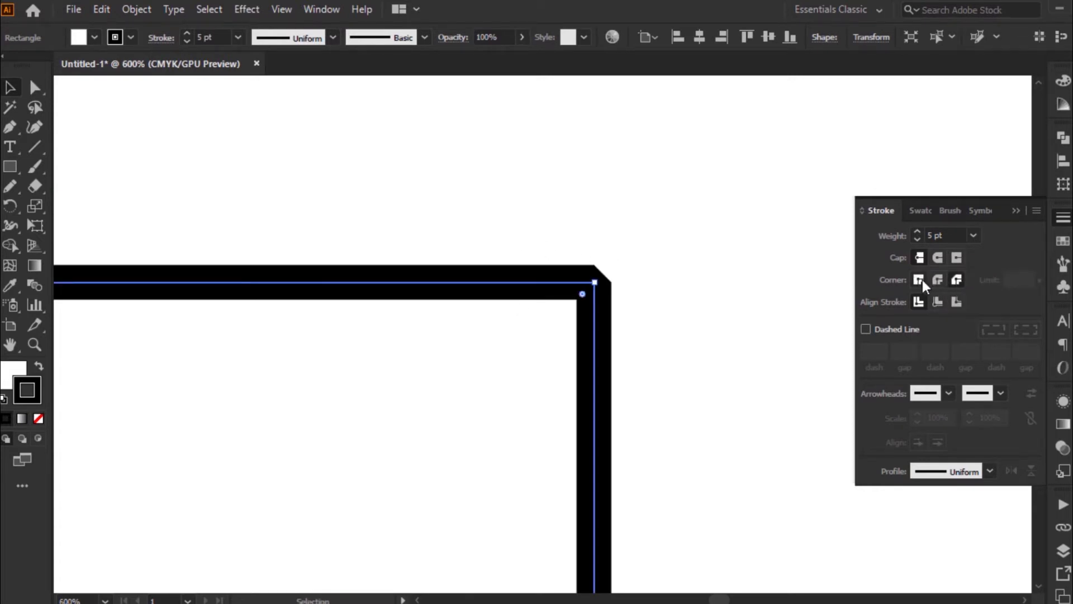
left_click(918, 280)
left_click(938, 280)
left_click(957, 281)
left_click(917, 279)
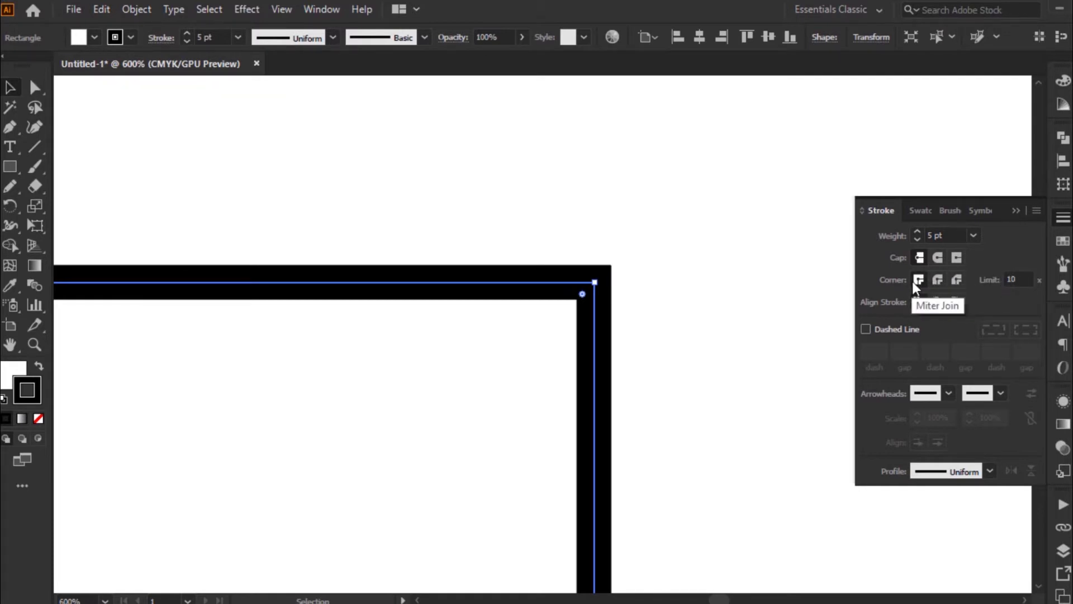
Enter a miter limit of 10 for the square's stroke.
left_click(1009, 278)
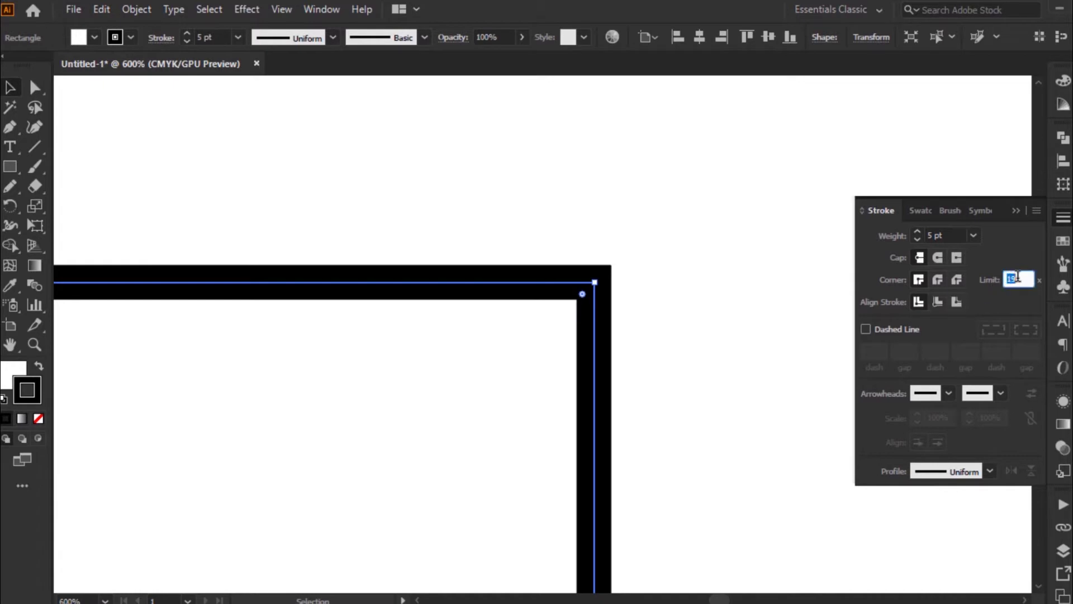
type("10")
key("Return")
Select the arrow and pick the anchor point at its upper inner corner, where the shaft meets the head.
left_click(674, 259, "ctrl+alt")
left_click(674, 259, "ctrl+alt")
left_click_drag(711, 327, 381, 292)
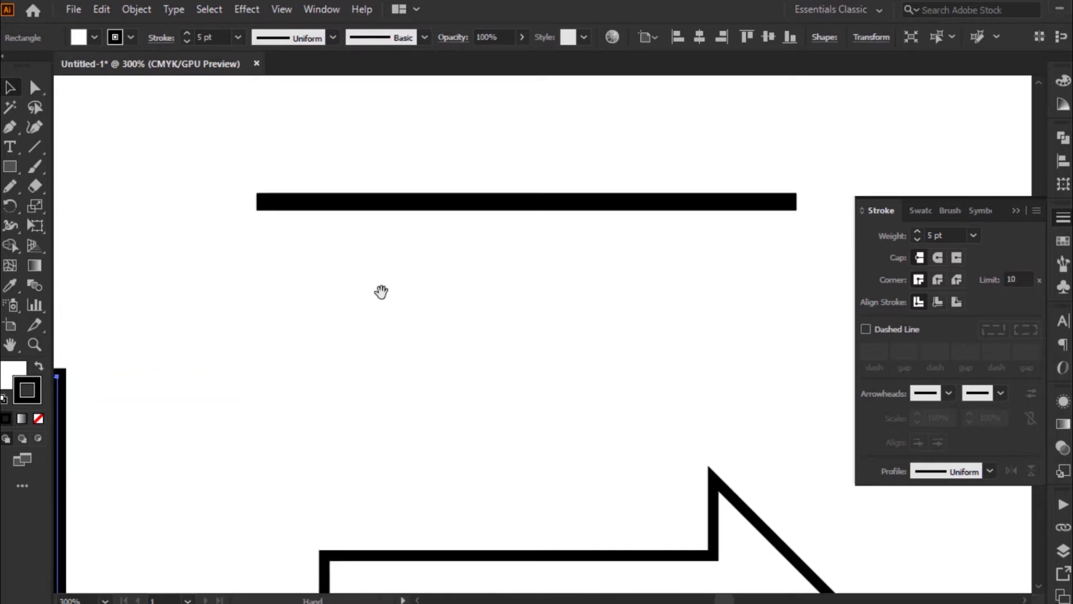
left_click(597, 363, "ctrl+alt")
left_click_drag(601, 386, 549, 244)
left_click_drag(478, 237, 694, 468)
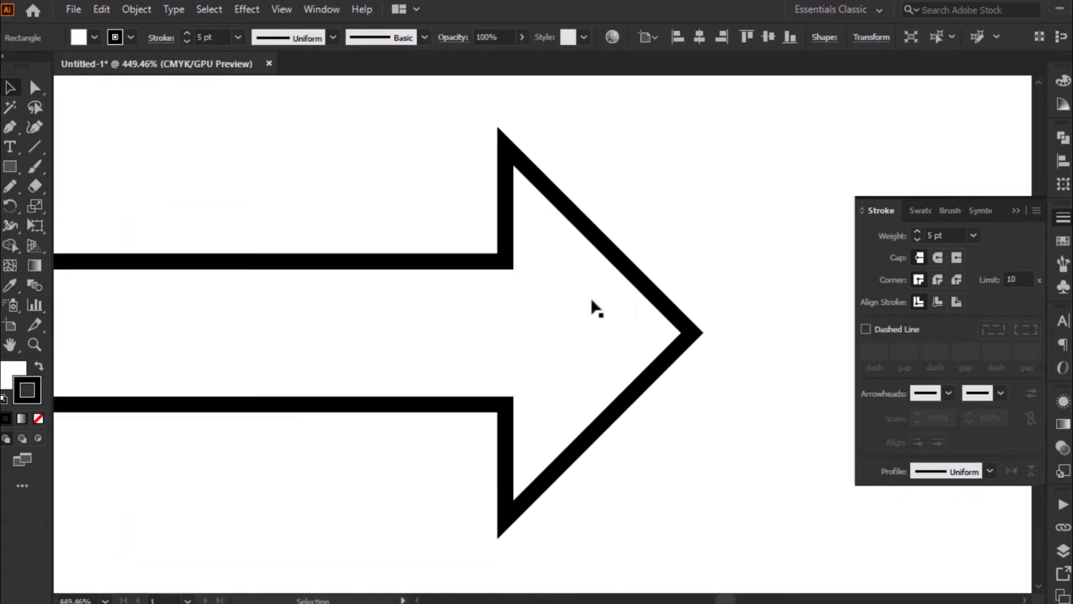
key("a")
key("v")
left_click(486, 261)
key("a")
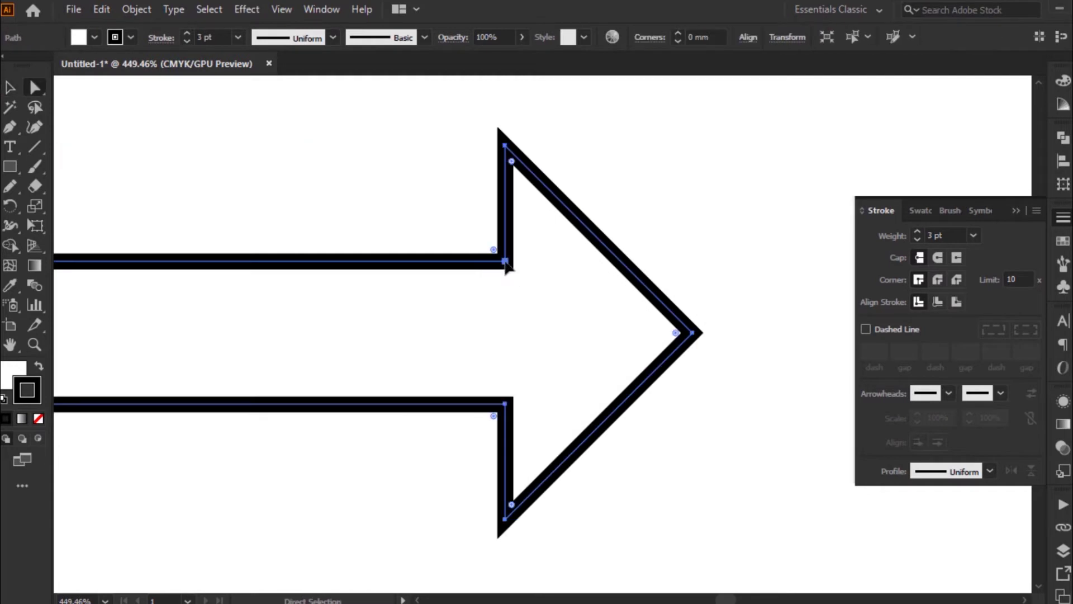
left_click(504, 262)
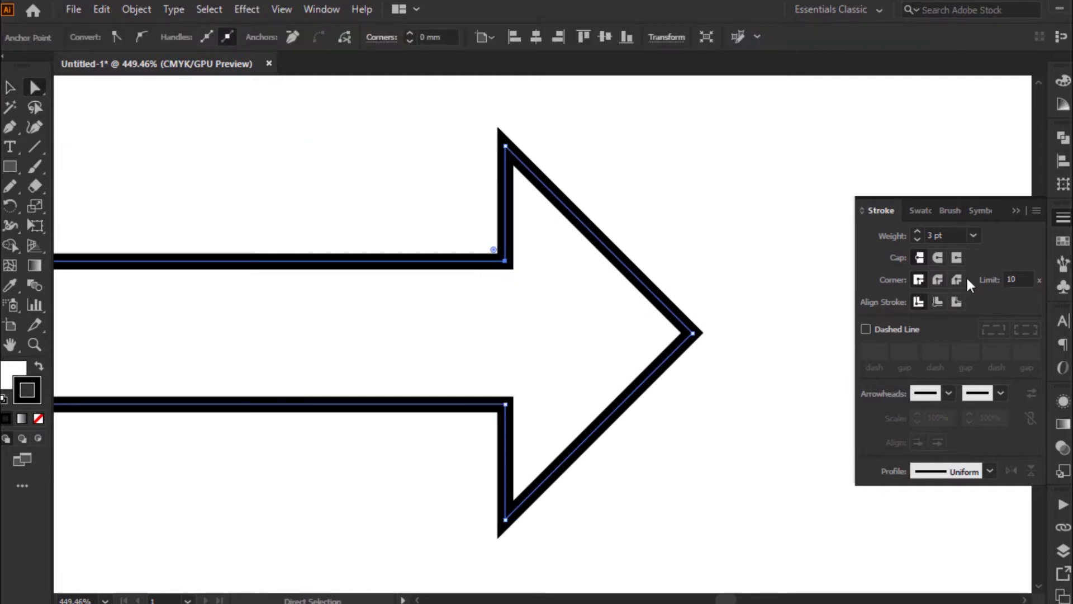
Move the arrow's upper inner corner anchor in stages toward the head's slanted edge, making the head's upper corner very acute.
left_click_drag(505, 261, 546, 287)
left_click_drag(484, 154, 661, 388)
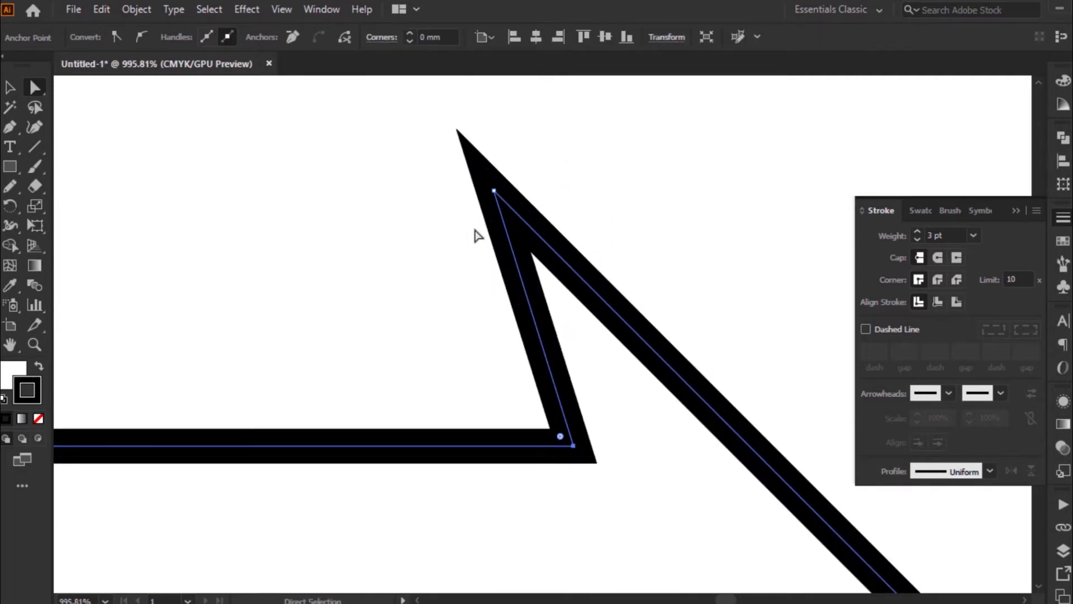
left_click_drag(574, 445, 630, 416)
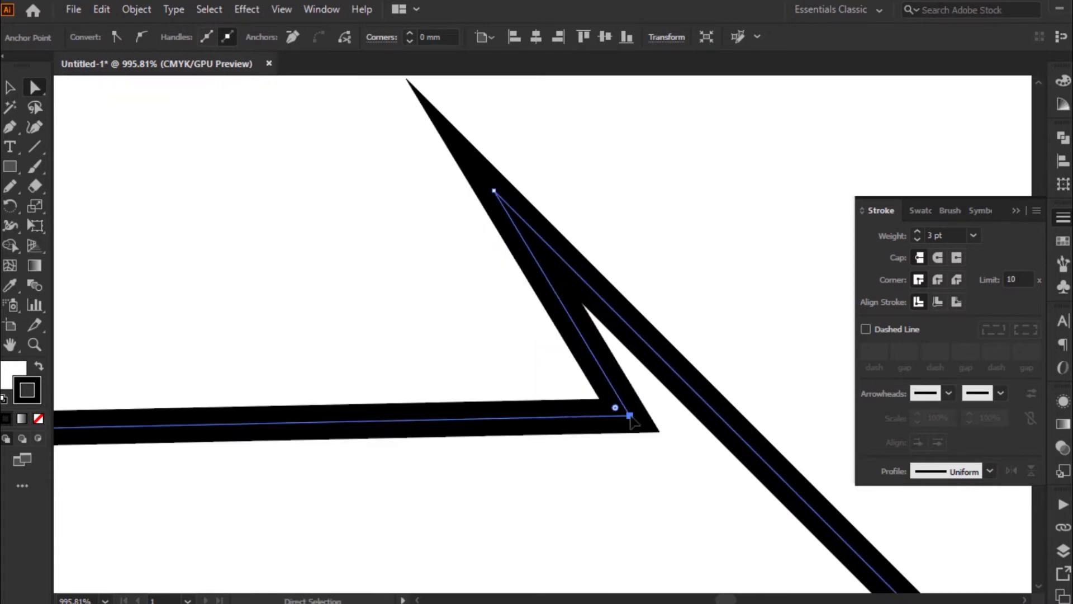
left_click(516, 348, "ctrl+alt")
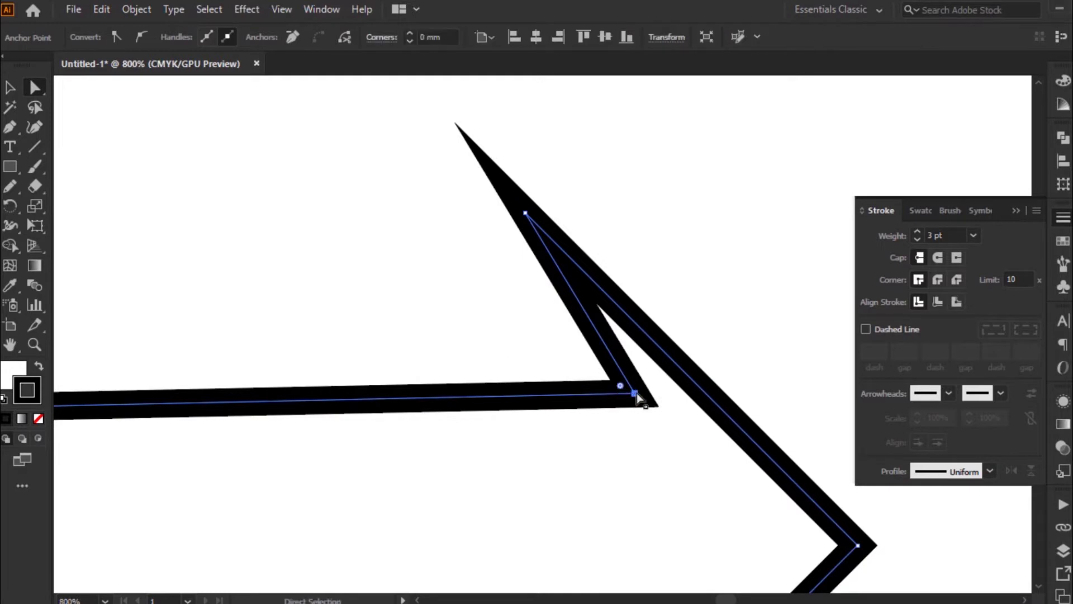
left_click_drag(636, 394, 664, 357)
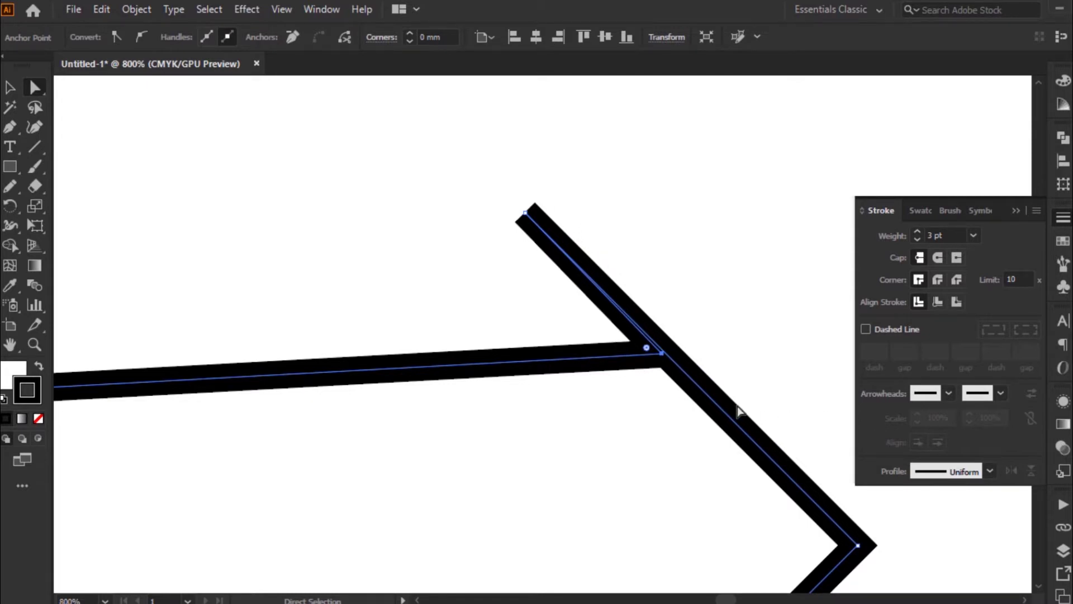
Move the anchor slightly back from the head's slanted edge and set the miter limit to 50.
left_click_drag(662, 354, 647, 358)
left_click(583, 331, "ctrl+alt")
left_click(583, 331, "ctrl+alt")
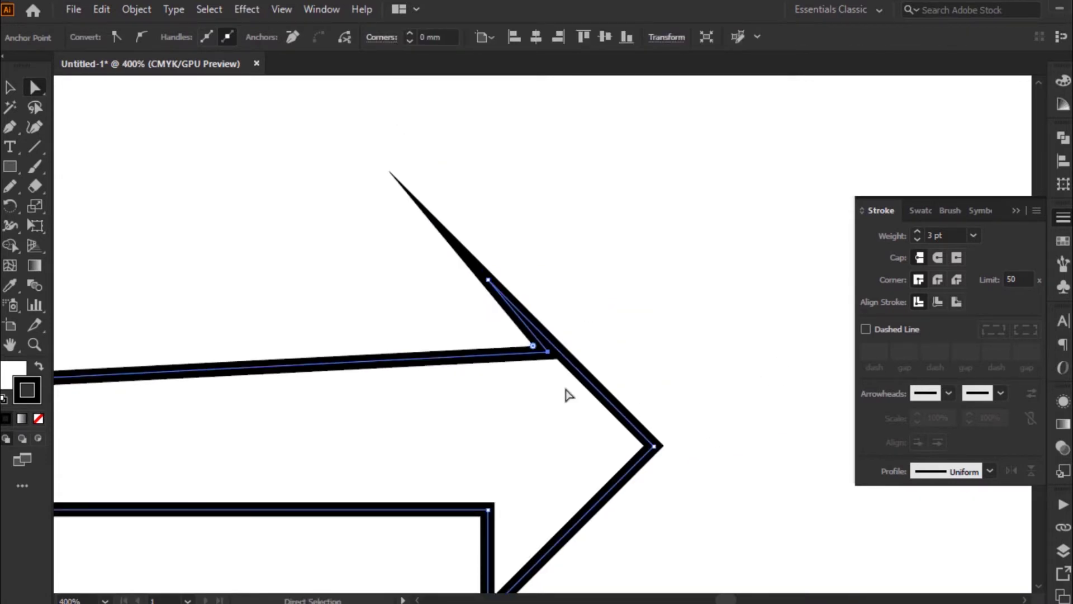
left_click_drag(485, 261, 713, 463)
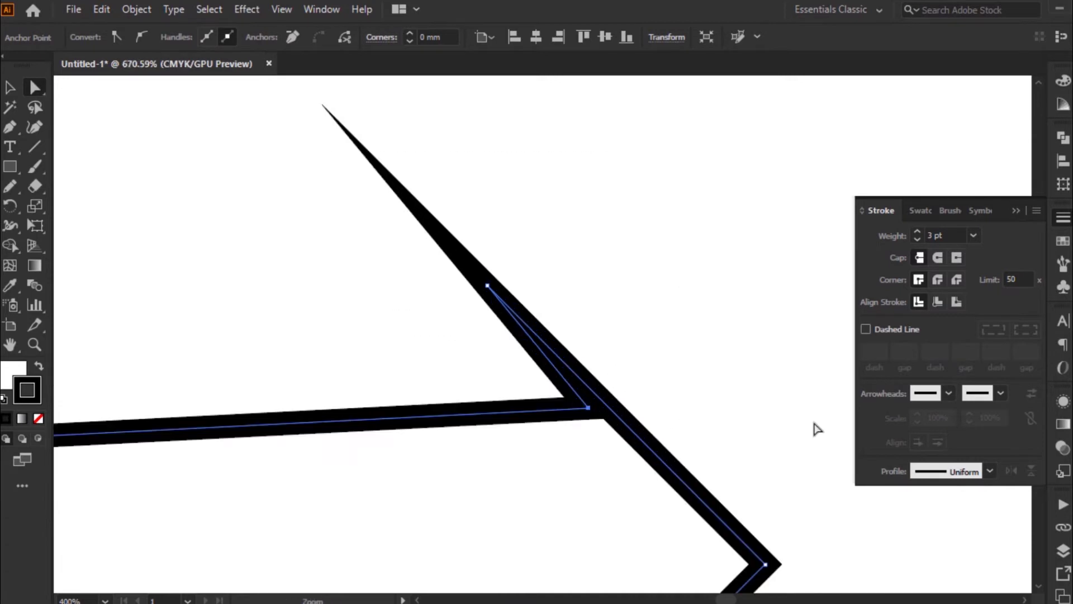
Switch the arrow's miter limit to 10 and back to 50.
double_click(1022, 279)
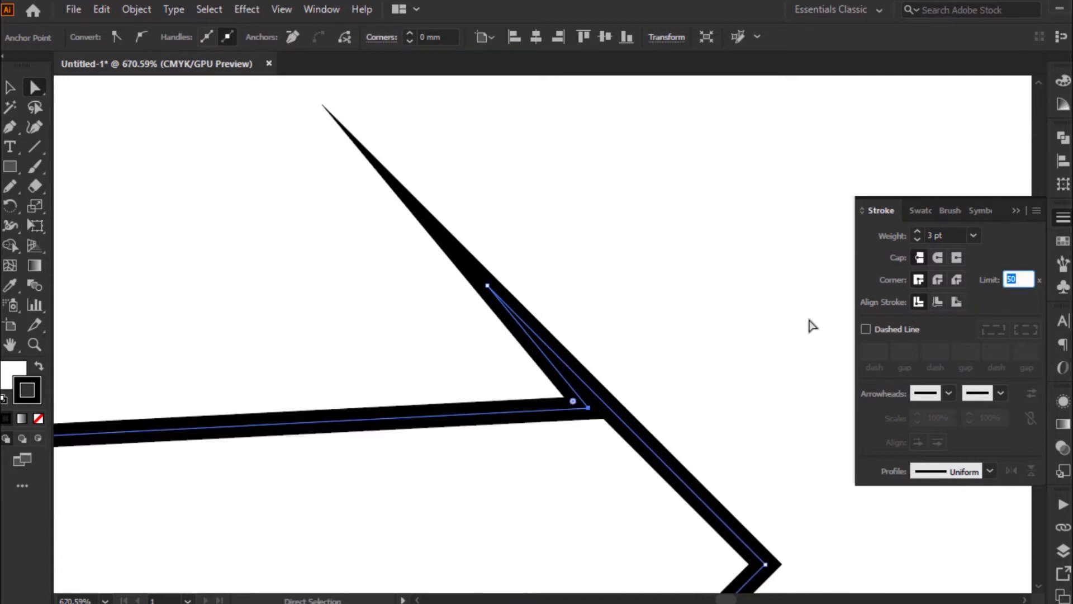
type("10")
key("Return")
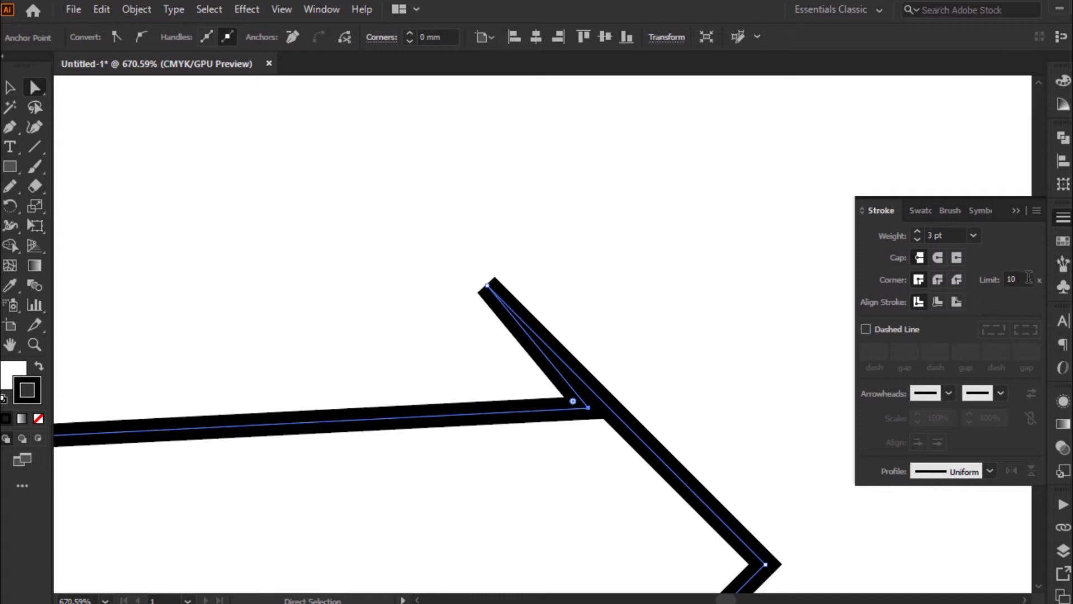
left_click_drag(1026, 279, 987, 289)
left_click_drag(1026, 278, 985, 287)
type("50")
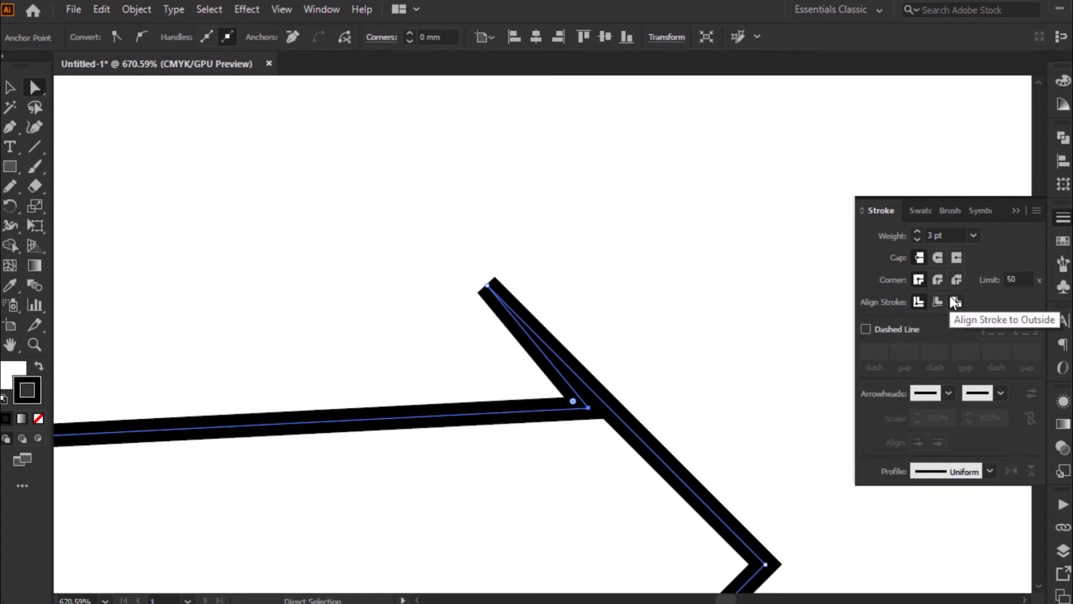
key("Return")
Try miter limits of 20 and 30 on the arrow's acute corner.
left_click_drag(1027, 275, 950, 299)
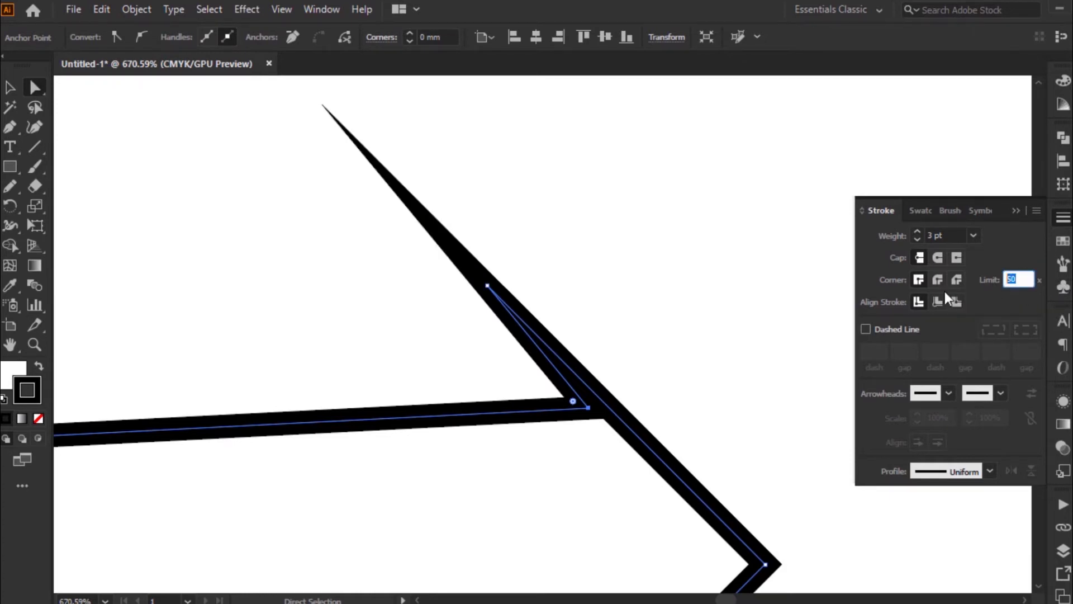
type("20")
key("Return")
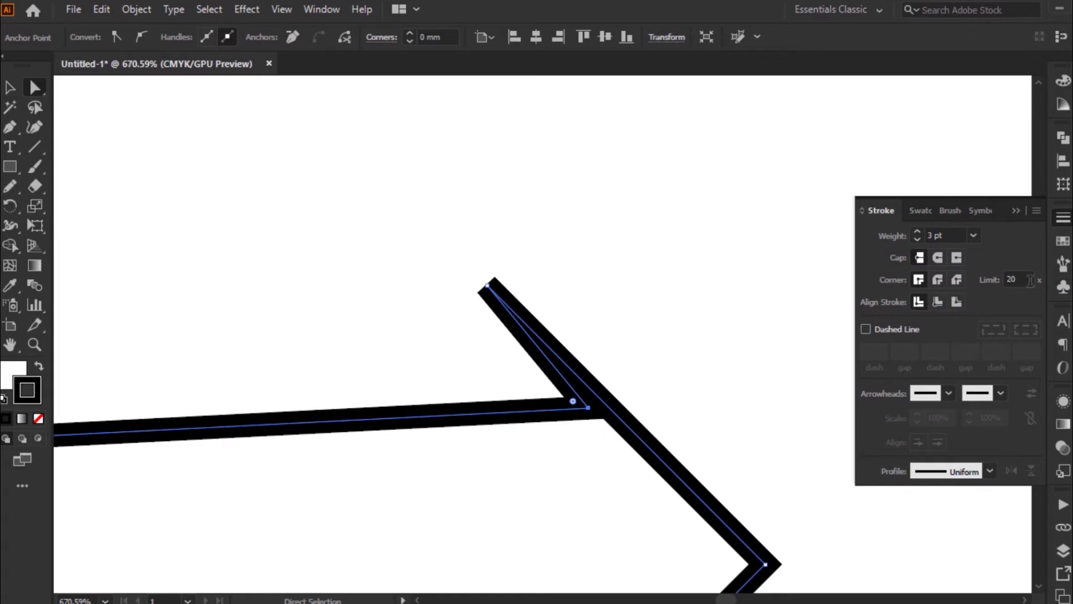
left_click_drag(1031, 281, 968, 287)
type("30")
key("Return")
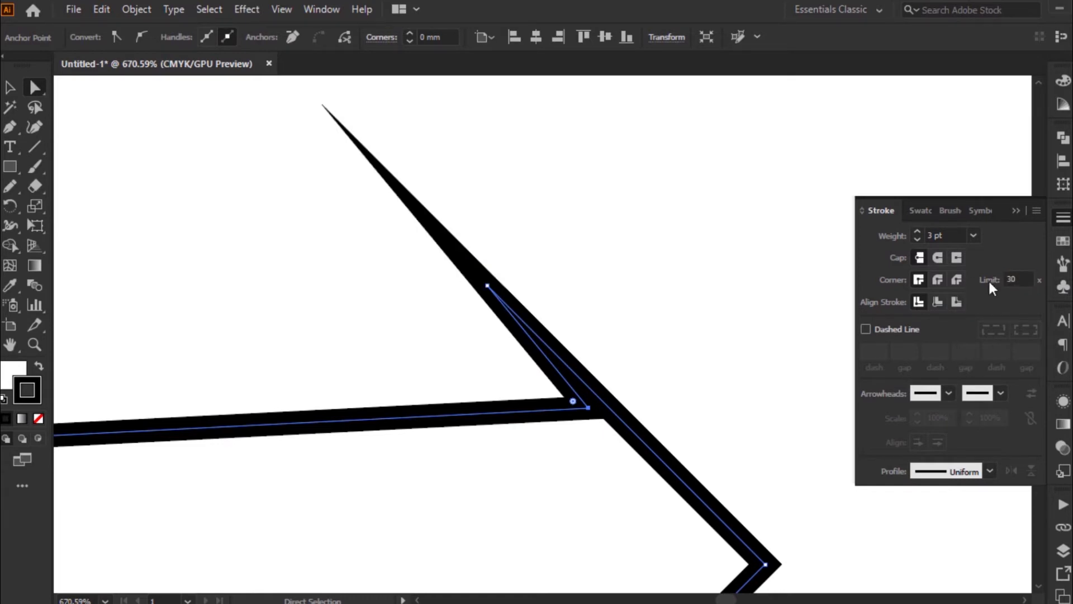
Cycle the arrow's corner style through Round and Bevel Join back to Miter Join, and set the miter limit to 10.
left_click(939, 279)
left_click(957, 280)
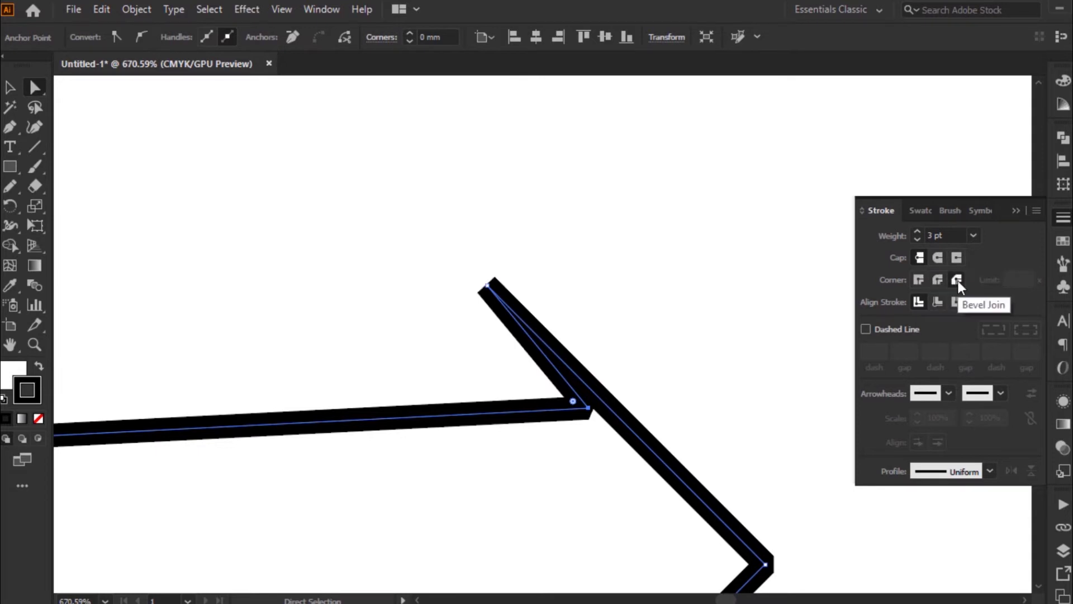
left_click(918, 280)
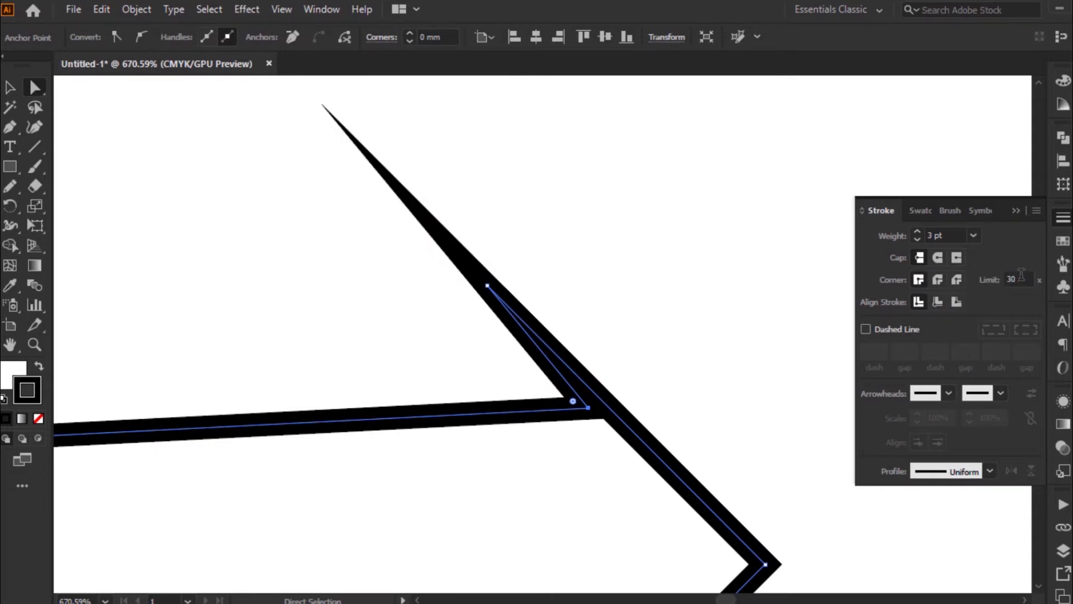
type("10")
left_click(811, 342)
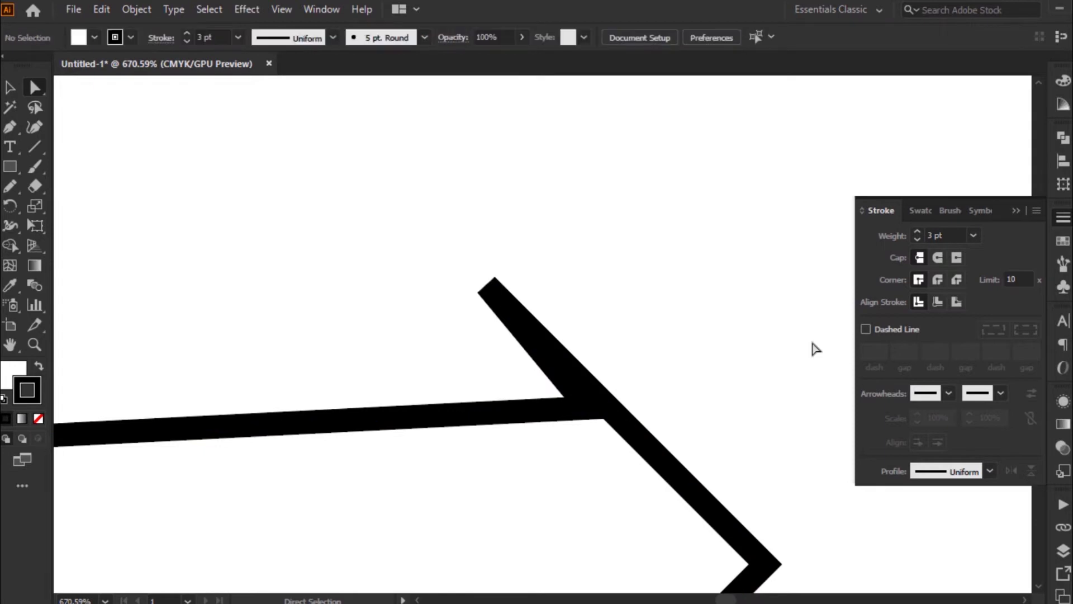
Undo all the anchor moves and miter limit changes on the arrow, and deselect it.
key("ctrl+z")
key("ctrl+z")
key("ctrl+z")
key("ctrl+z")
key("ctrl+z")
key("ctrl+z")
key("ctrl+z")
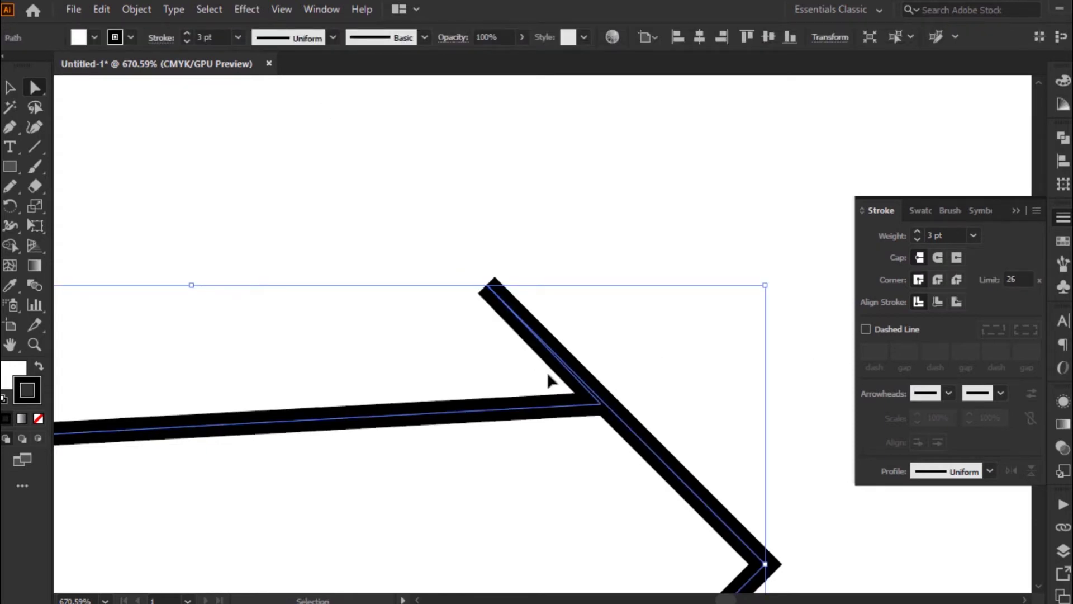
key("ctrl+z")
key("ctrl+z")
left_click(543, 390, "ctrl+alt")
left_click(543, 391, "ctrl+alt")
left_click(543, 391, "ctrl+alt")
left_click(543, 391, "ctrl+alt")
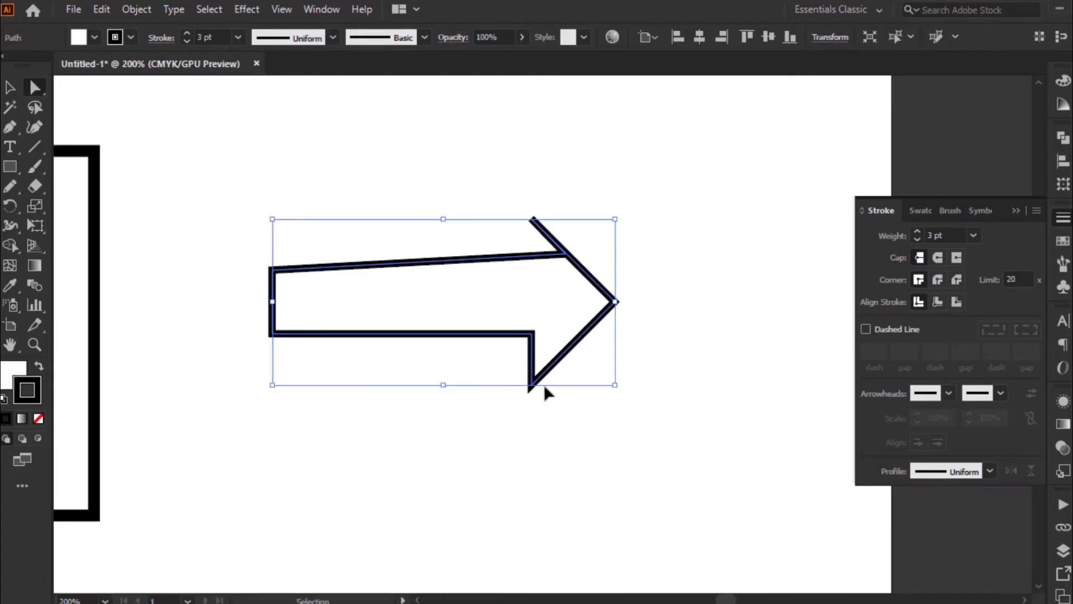
key("ctrl+z")
key("ctrl+z")
key("ctrl+z")
key("ctrl+z")
key("ctrl+z")
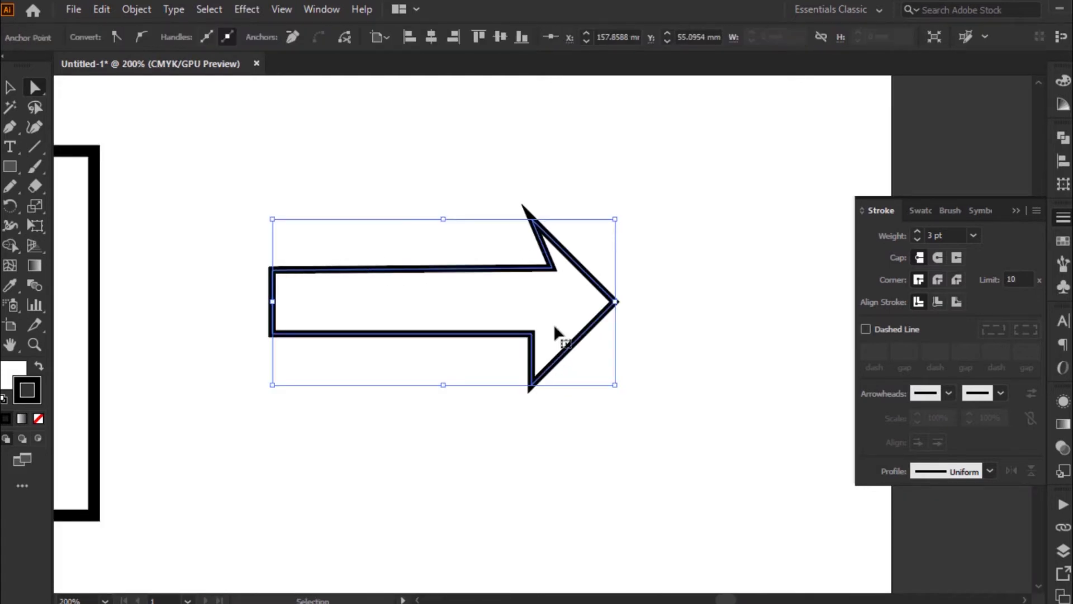
left_click(663, 295)
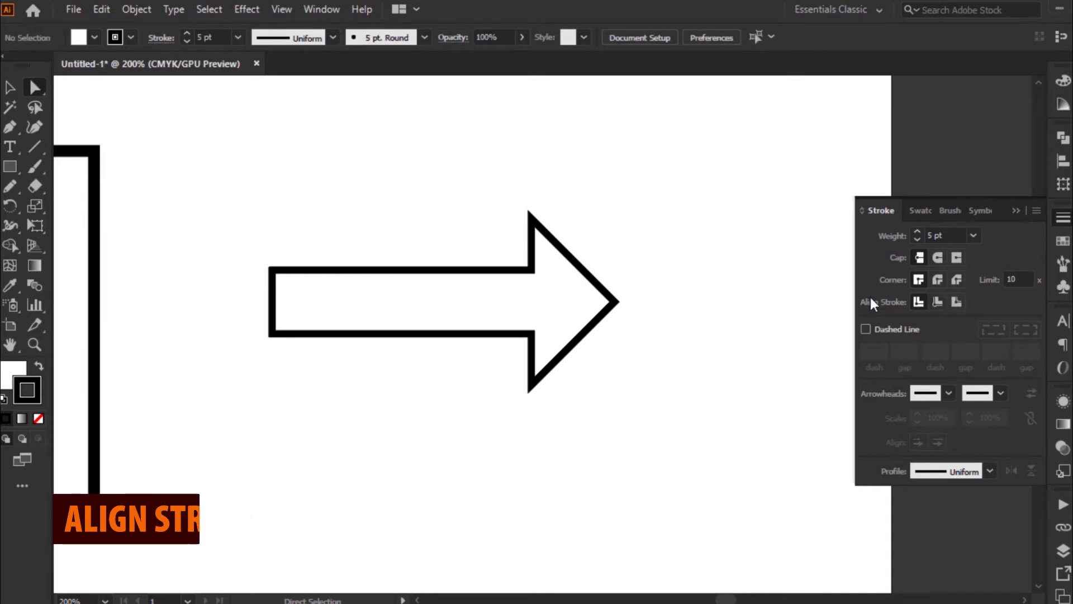
Select the square and align its stroke to the inside.
left_click_drag(215, 220, 545, 213)
left_click_drag(285, 112, 635, 389)
left_click_drag(570, 165, 537, 357)
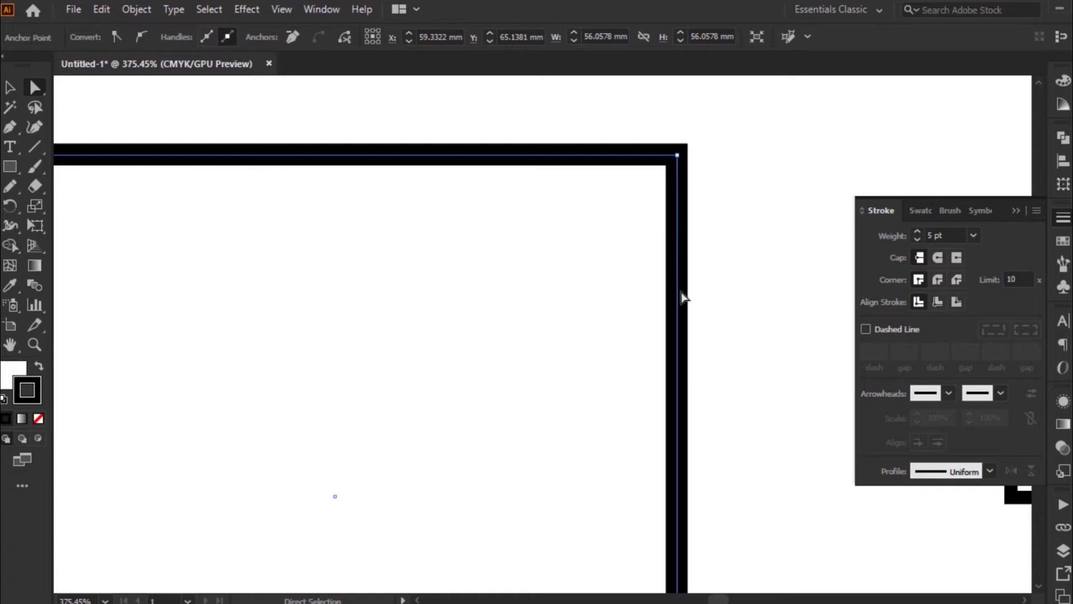
left_click(938, 303)
left_click(631, 324, "ctrl+alt")
left_click(631, 324, "ctrl+alt")
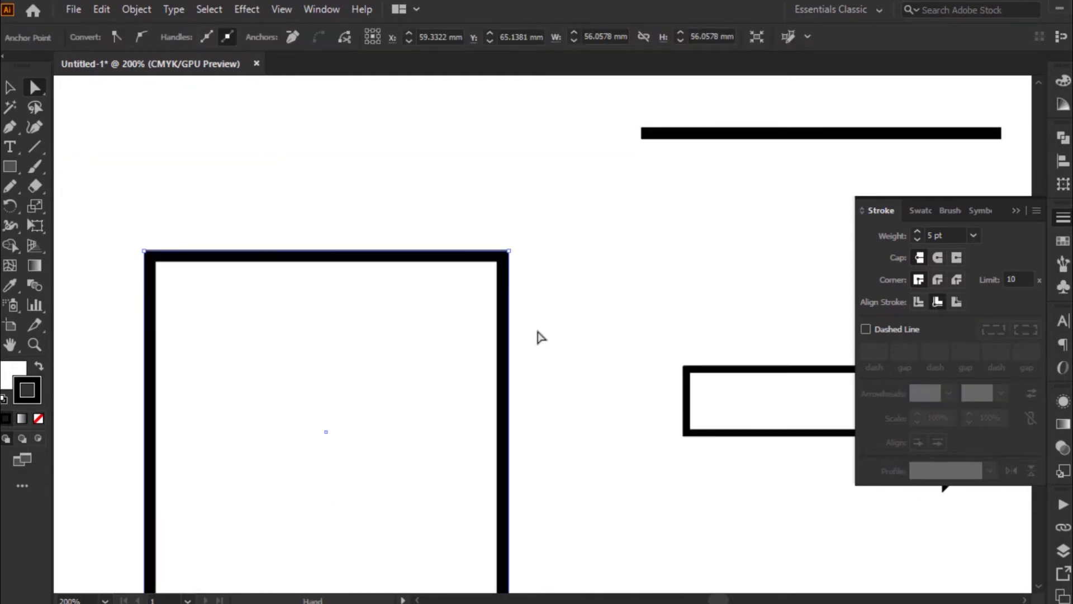
left_click_drag(390, 449, 339, 348)
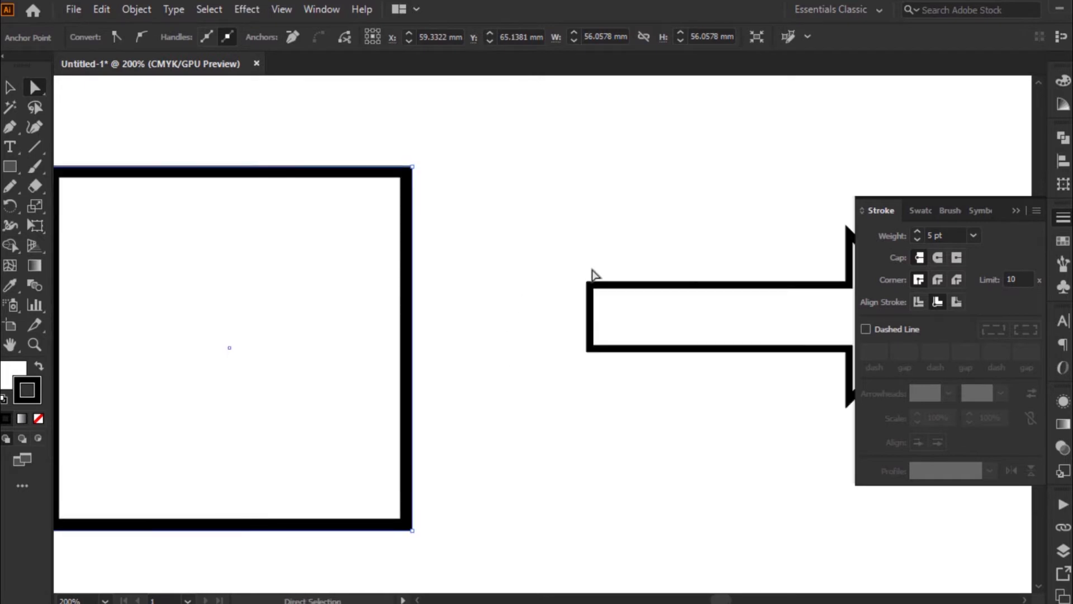
Select the two anchor points at the arrow's tail, try the inside stroke alignment, and settle on the outside alignment.
left_click_drag(564, 242, 723, 391)
left_click_drag(527, 240, 681, 384)
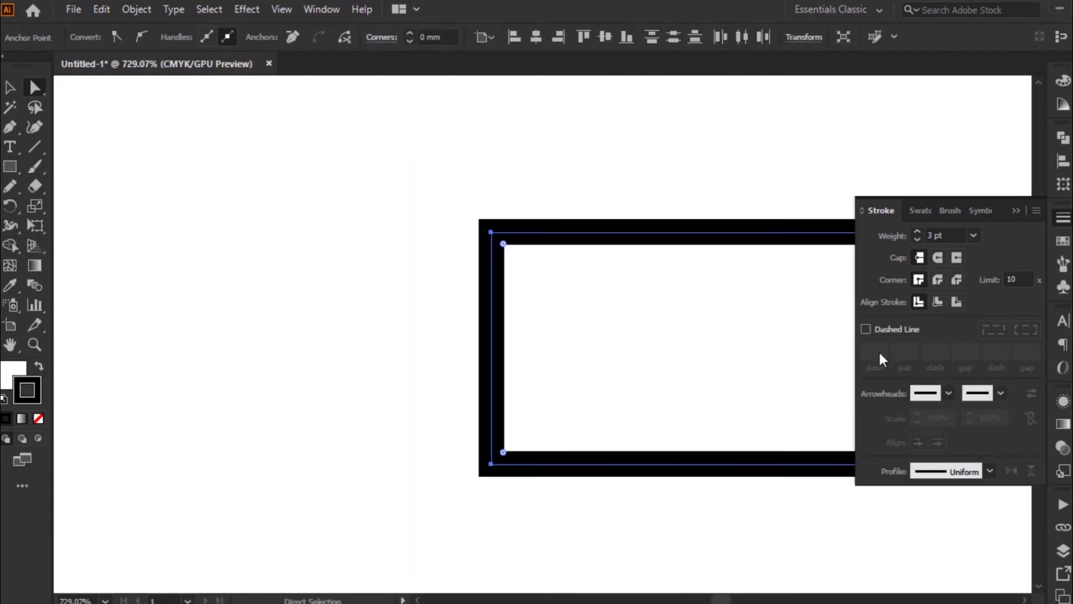
left_click(942, 303)
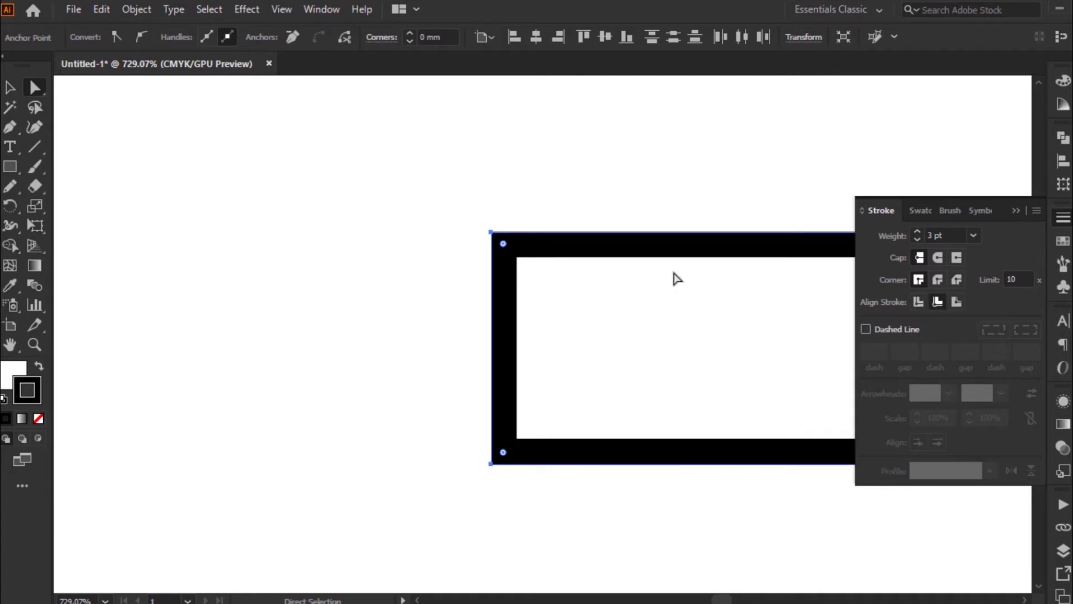
left_click(959, 301)
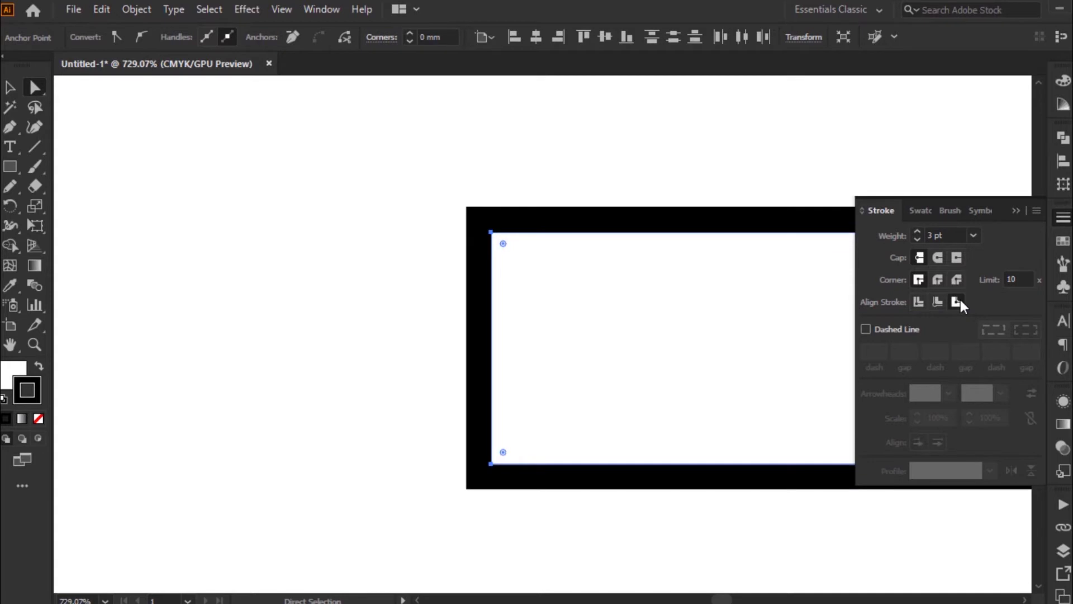
left_click(571, 317, "ctrl+alt")
left_click(571, 317, "ctrl+alt")
left_click(572, 318, "ctrl+alt")
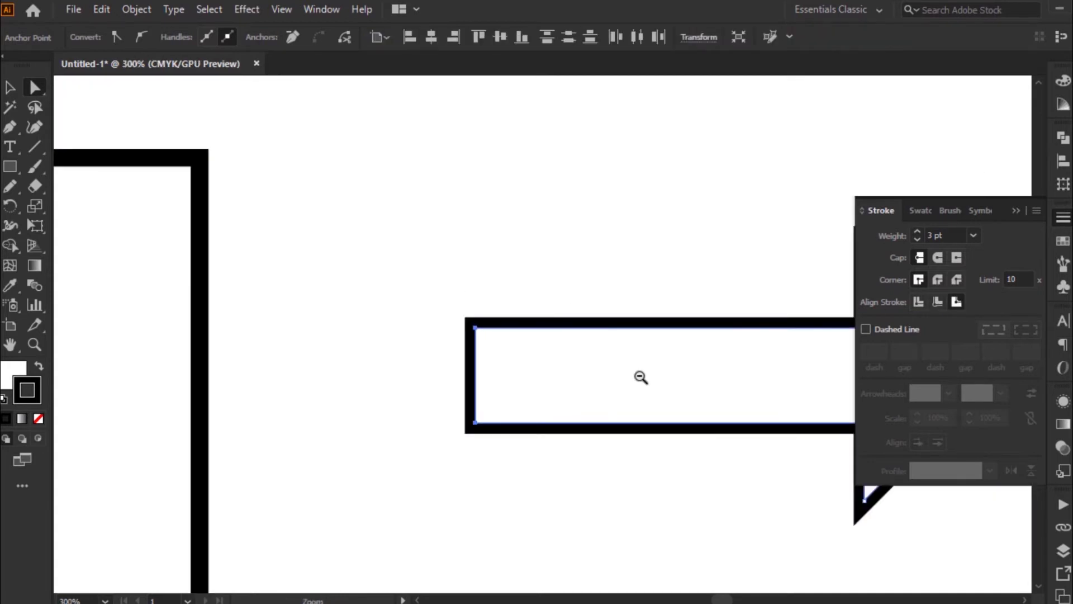
left_click(641, 377, "ctrl+alt")
left_click_drag(626, 377, 543, 321)
left_click(498, 360, "ctrl+alt")
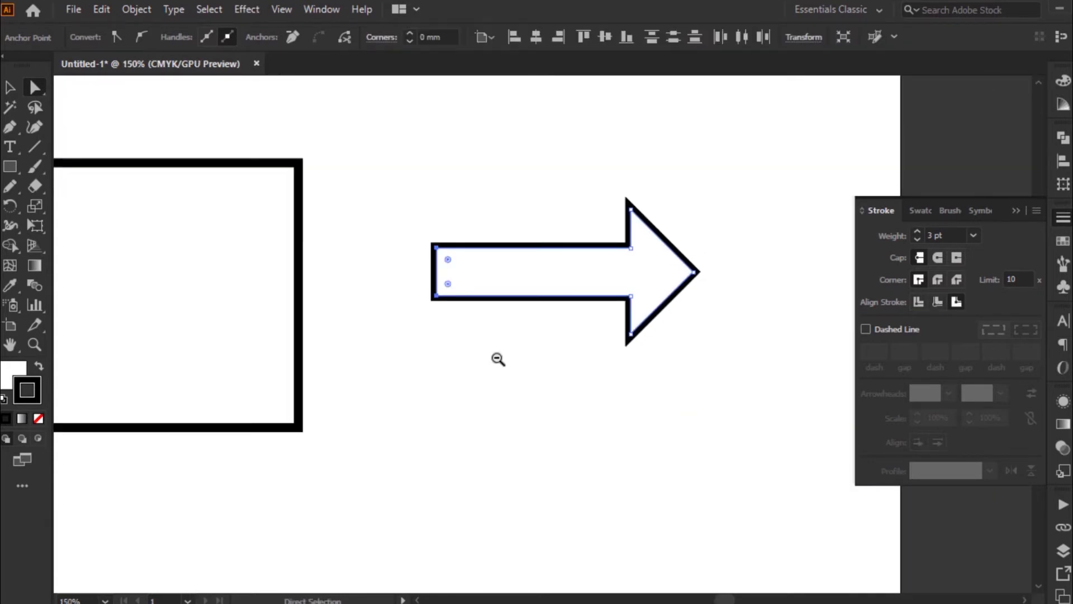
left_click_drag(412, 374, 541, 333)
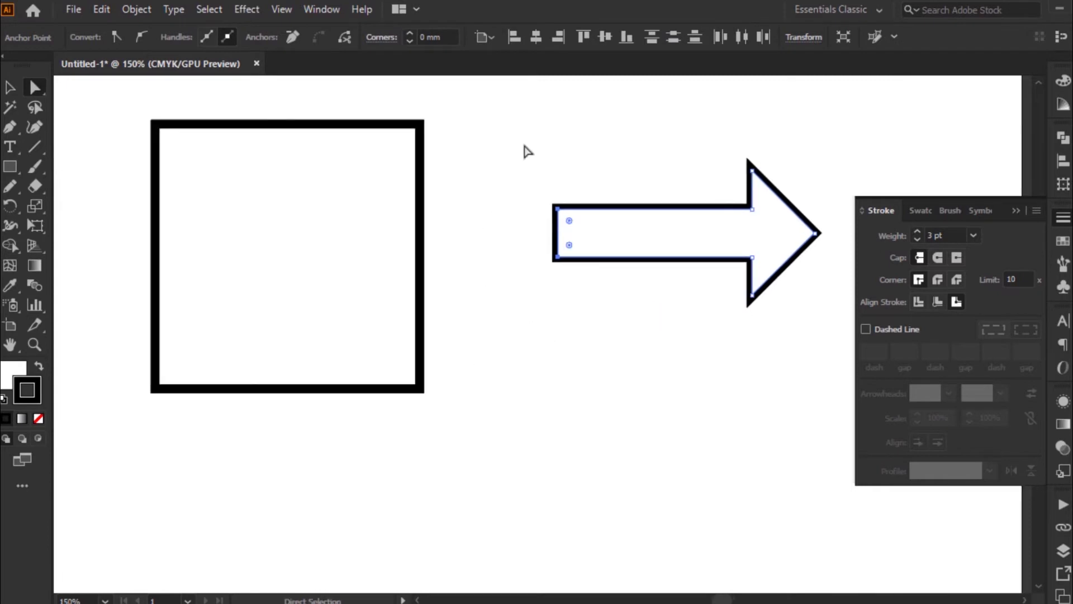
Fill both the square and the arrow with the red swatch, and deselect them.
left_click(358, 225)
left_click(633, 232, "shift")
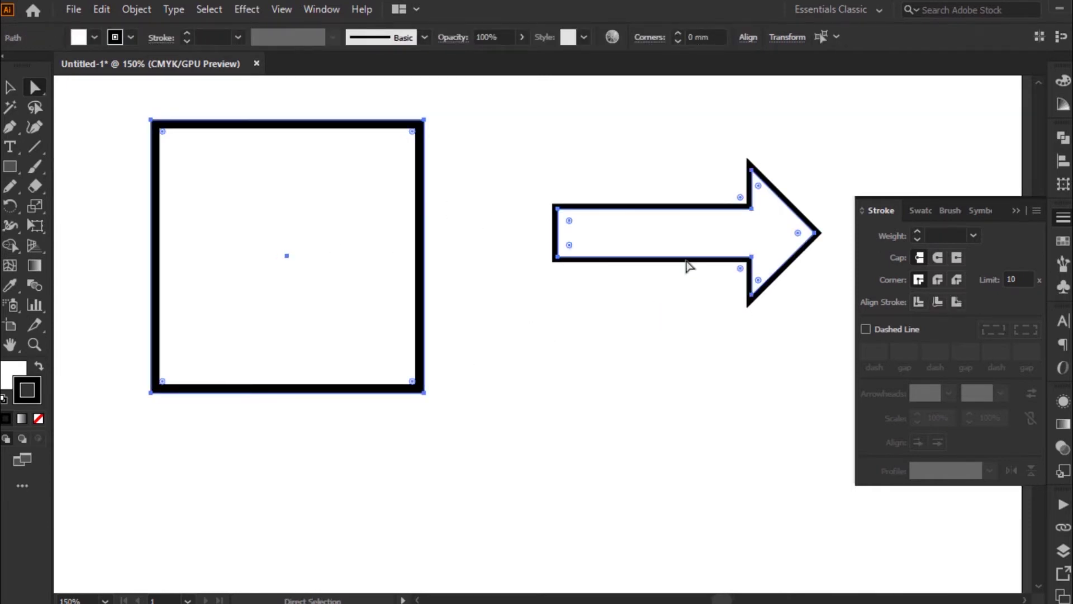
left_click(1064, 242)
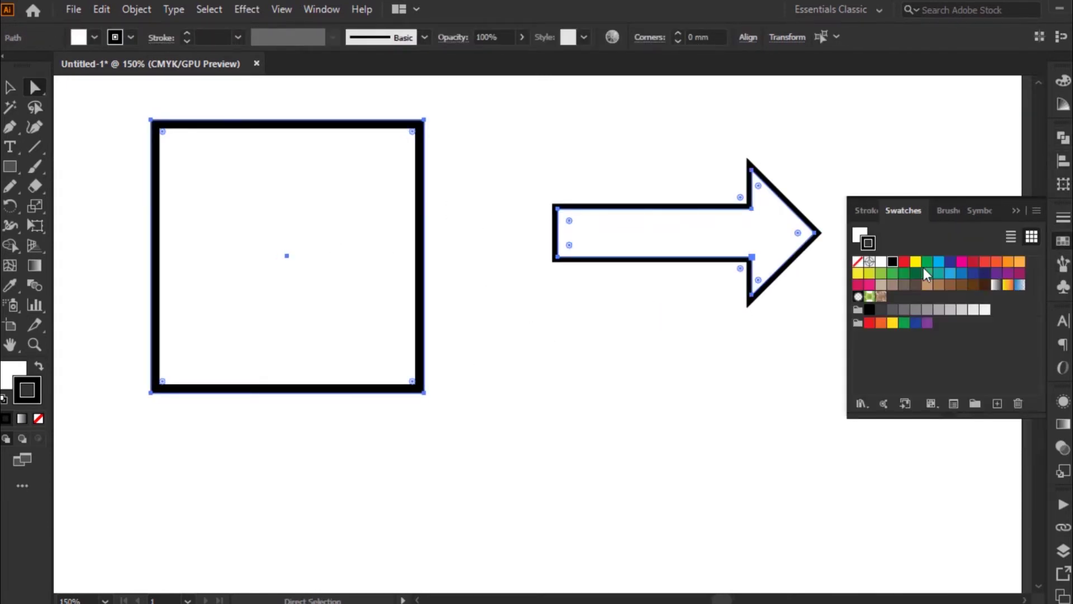
left_click(859, 234)
left_click(904, 261)
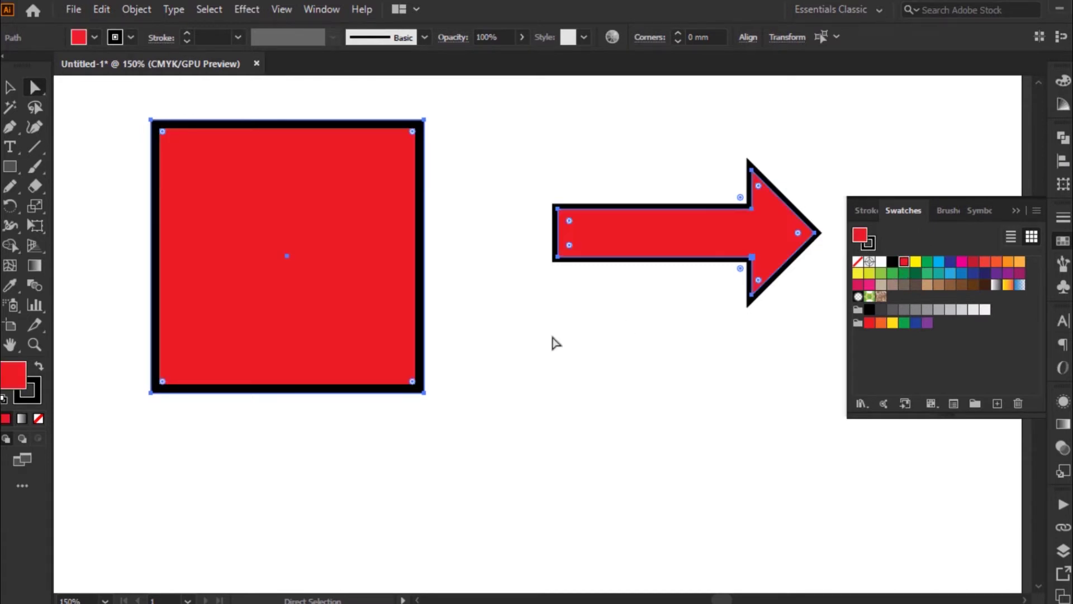
left_click(554, 338)
Select the square and the arrow together to compare their stroke alignments up close, and show the stroke options.
key("ctrl+space")
left_click_drag(353, 98, 648, 282)
left_click(708, 412)
left_click(255, 372, "shift")
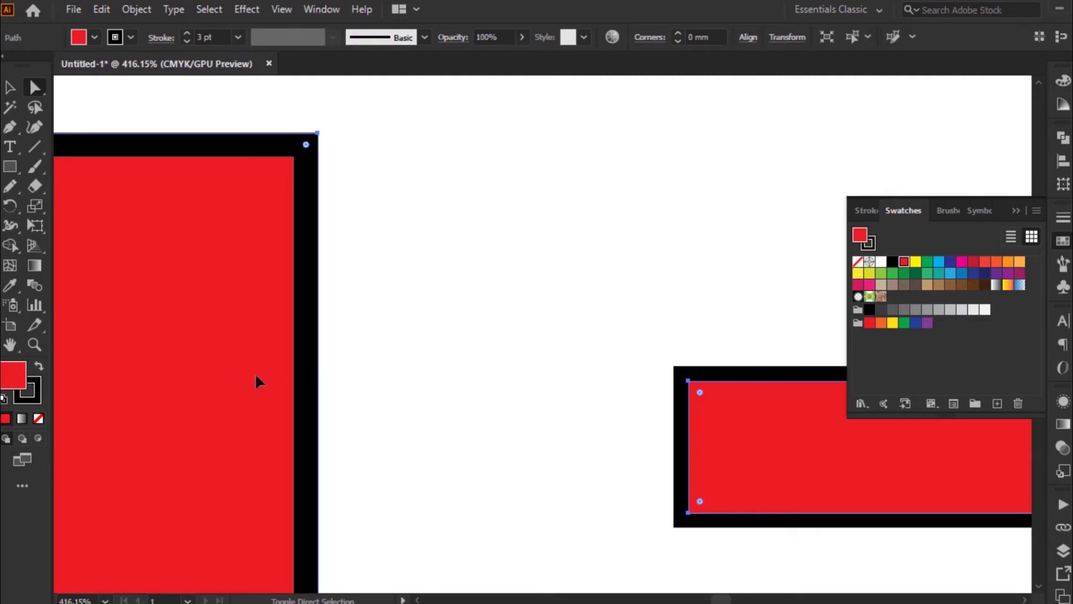
left_click(1064, 216)
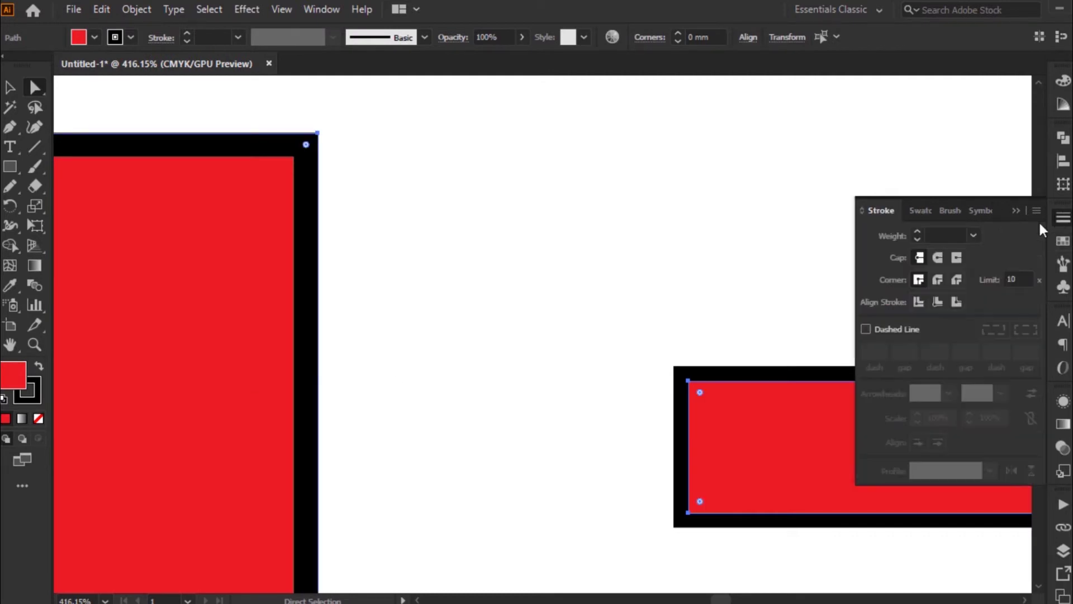
Select only the arrow, align its stroke to the inside, and switch the alignment to center.
left_click(643, 294)
left_click(710, 435)
left_click(938, 302)
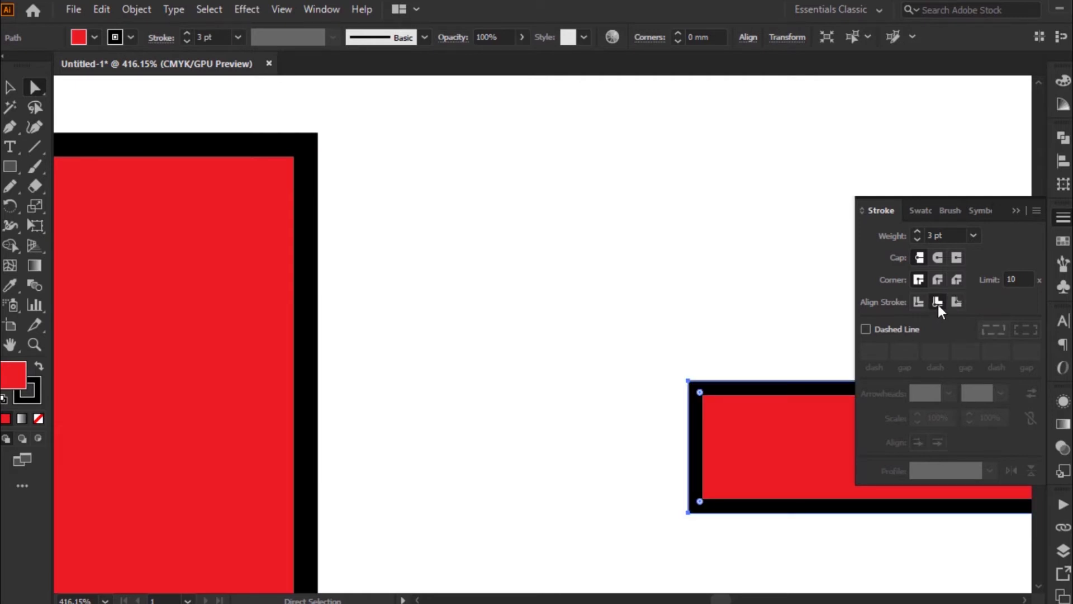
key("space")
left_click_drag(665, 350, 390, 212)
left_click(917, 301)
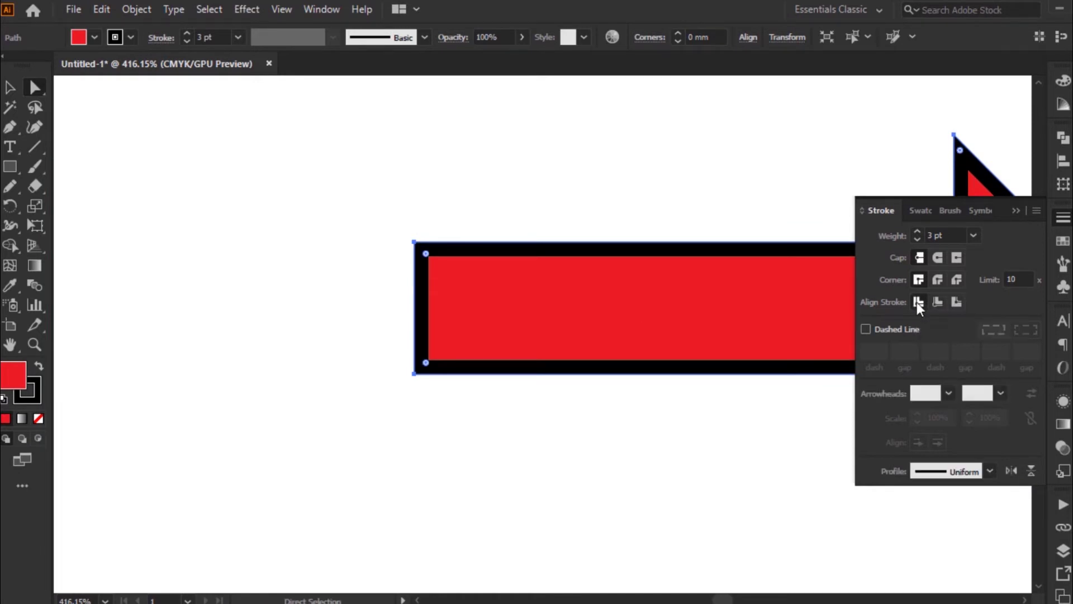
Turn on the dashed line for the arrow's stroke, and deselect the arrow.
key("ctrl+alt+space")
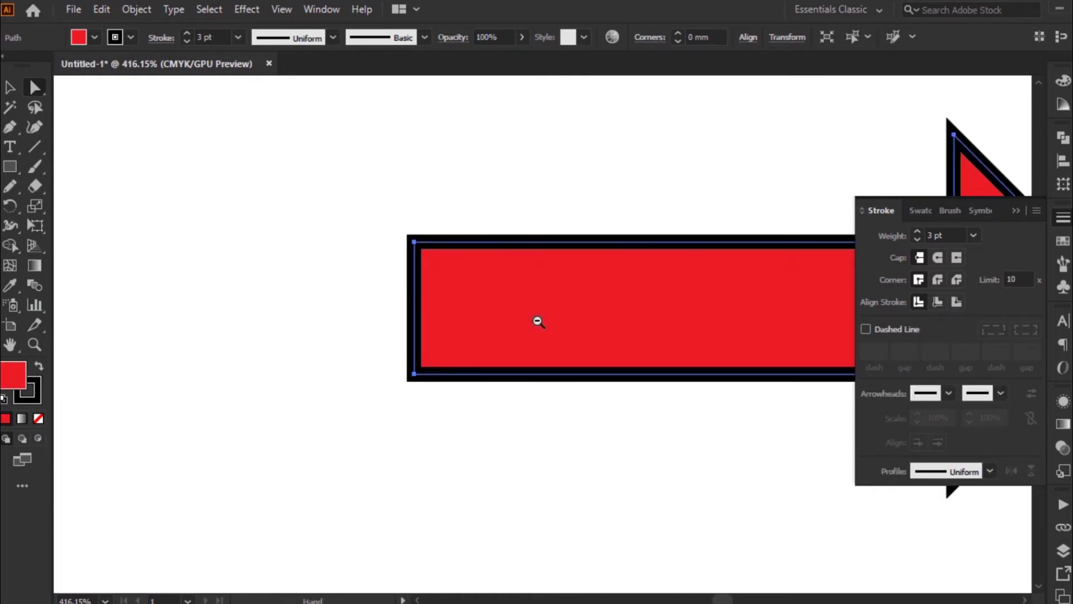
left_click(544, 317, "ctrl+alt")
left_click(544, 317, "ctrl+alt")
left_click(544, 317, "ctrl+alt")
left_click(544, 317, "ctrl+alt")
left_click(544, 317, "ctrl+alt")
left_click_drag(502, 423, 518, 261)
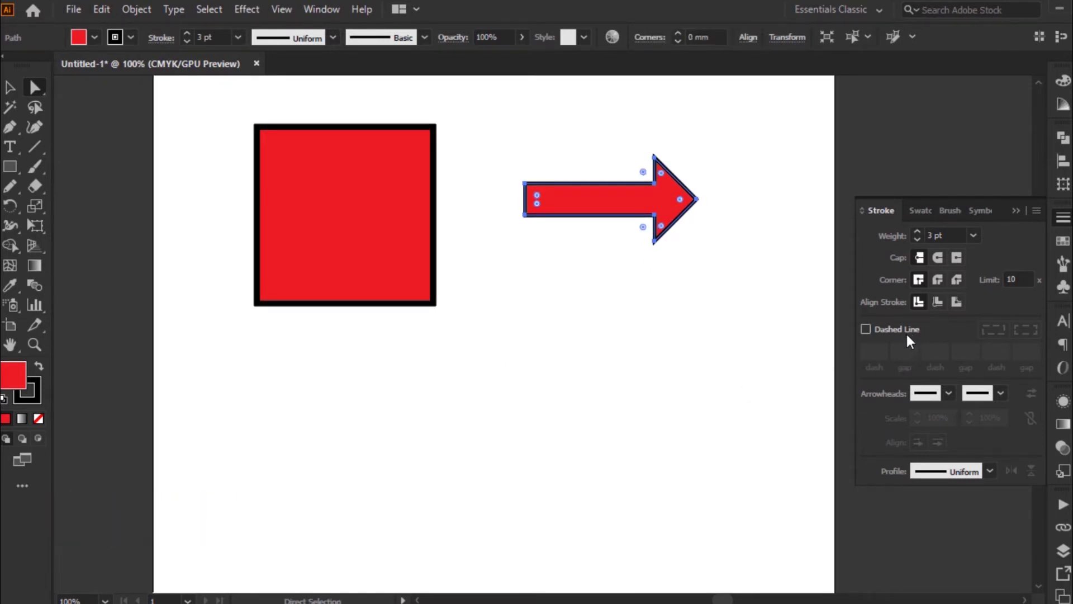
key("ctrl+space")
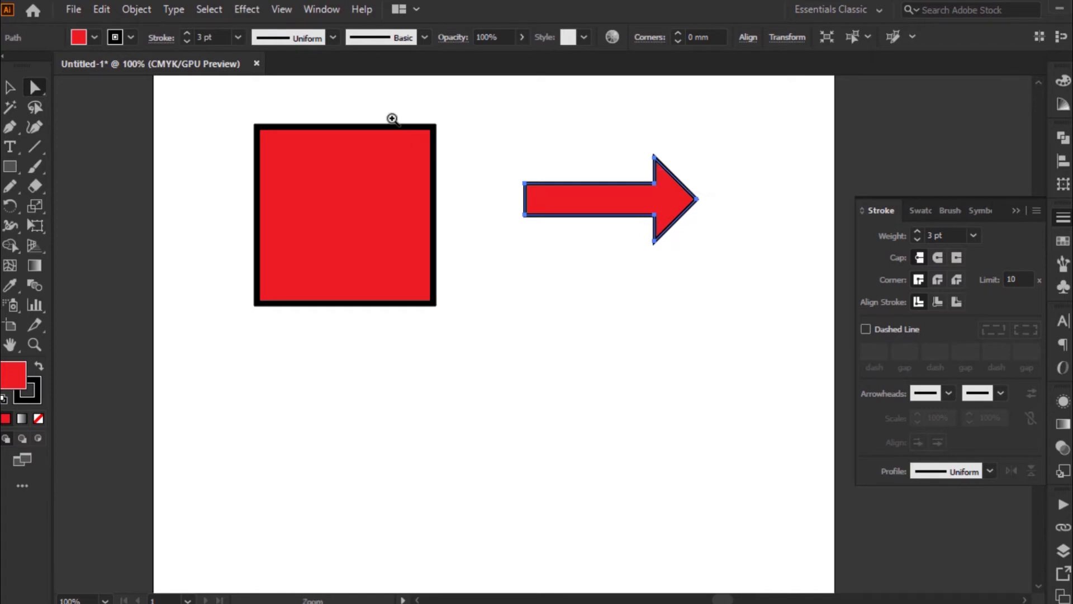
left_click_drag(390, 117, 805, 334)
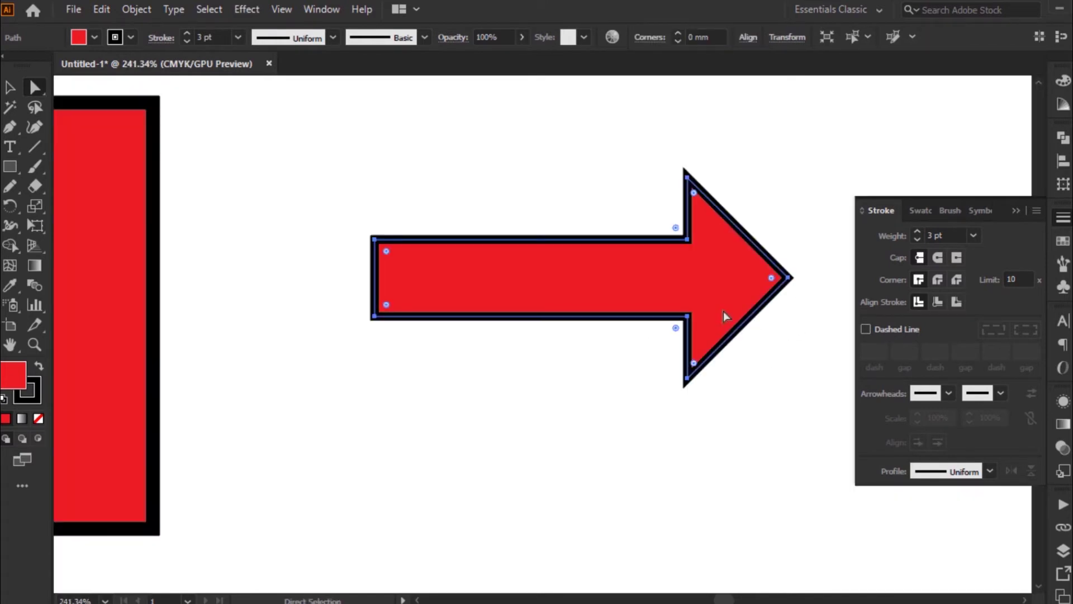
left_click(887, 333)
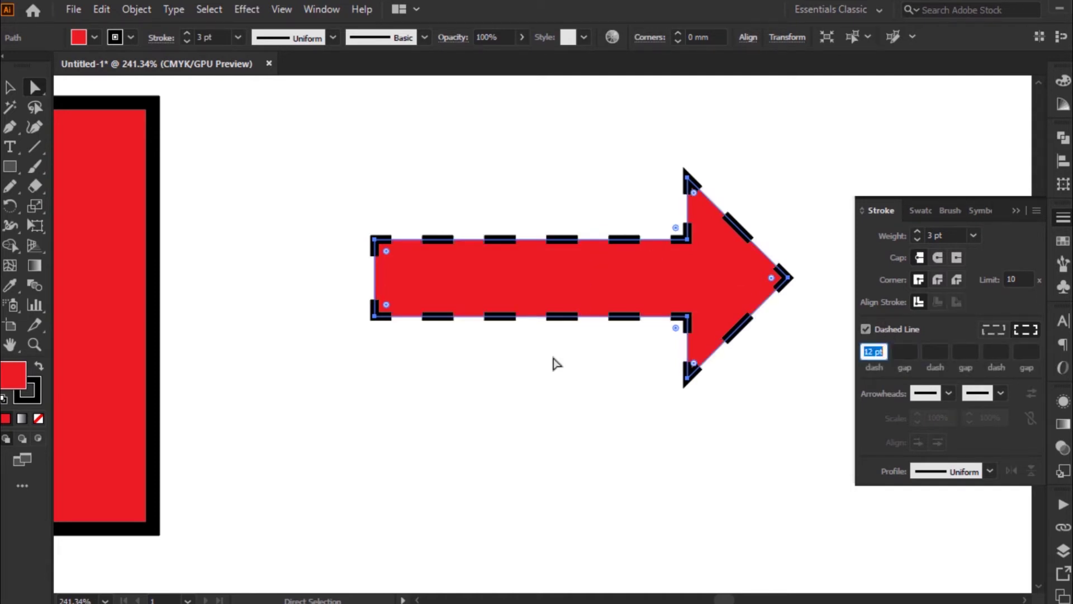
left_click(543, 386)
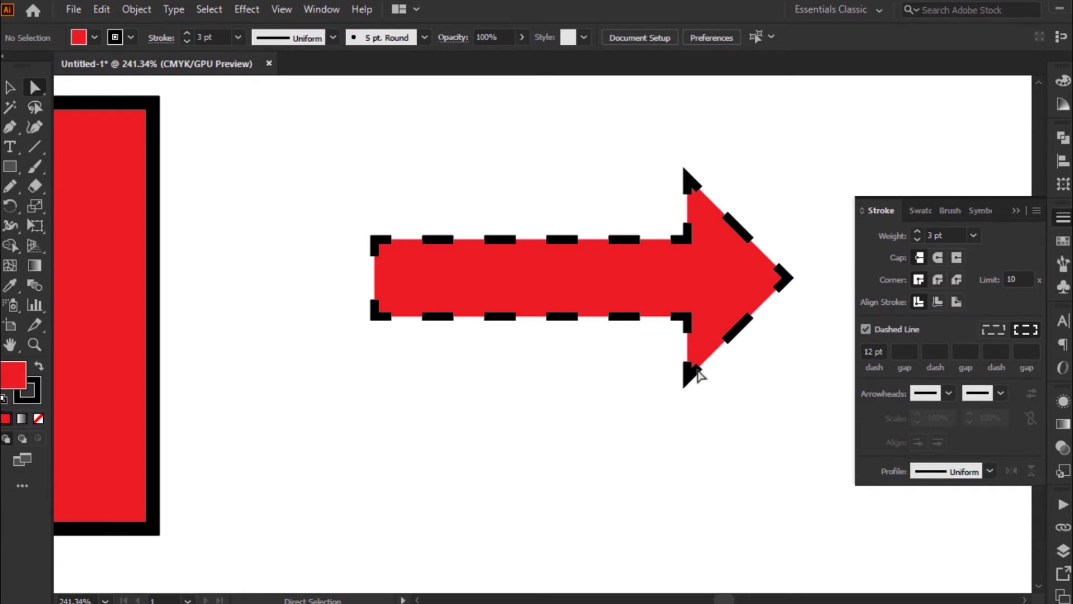
Reselect the arrow, try dash lengths of 48 pt and 1 pt on its stroke, and deselect it.
left_click(678, 301)
left_click(874, 353)
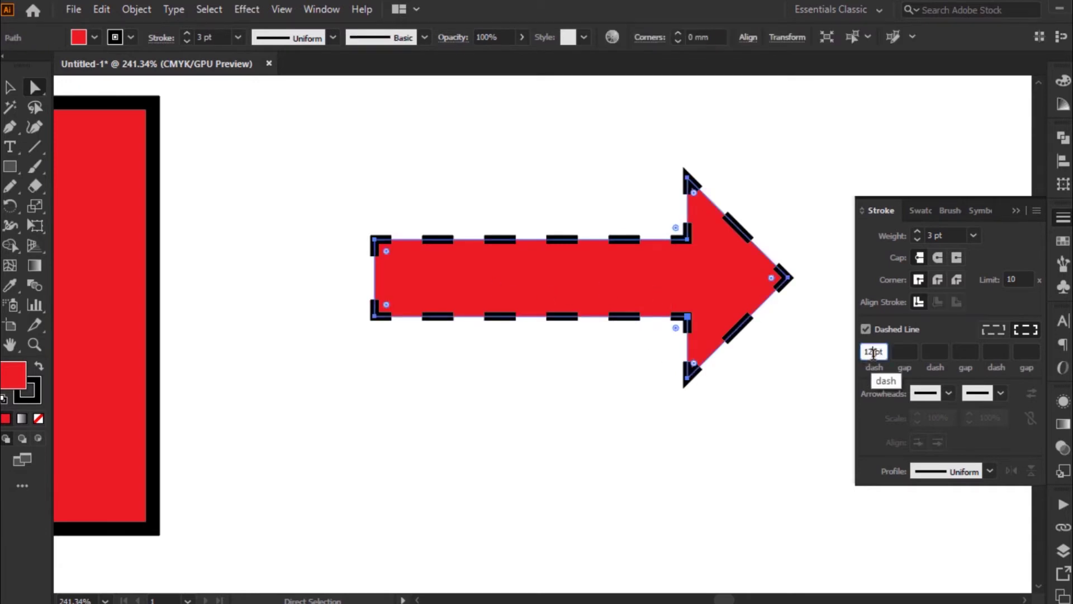
scroll(875, 351, "up", 3)
scroll(875, 352, "up", 13)
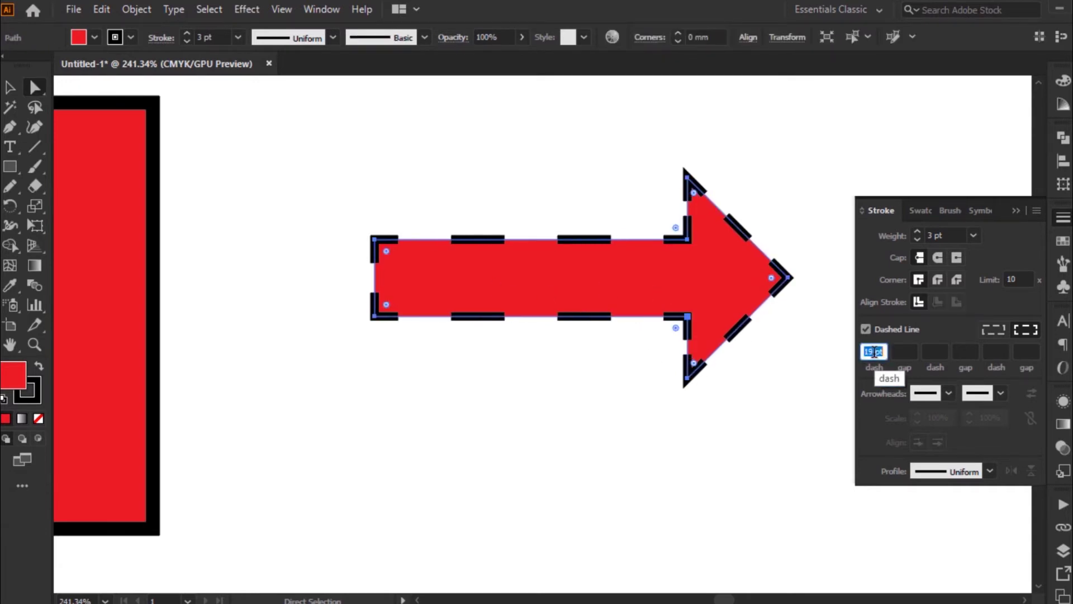
scroll(875, 352, "up", 20)
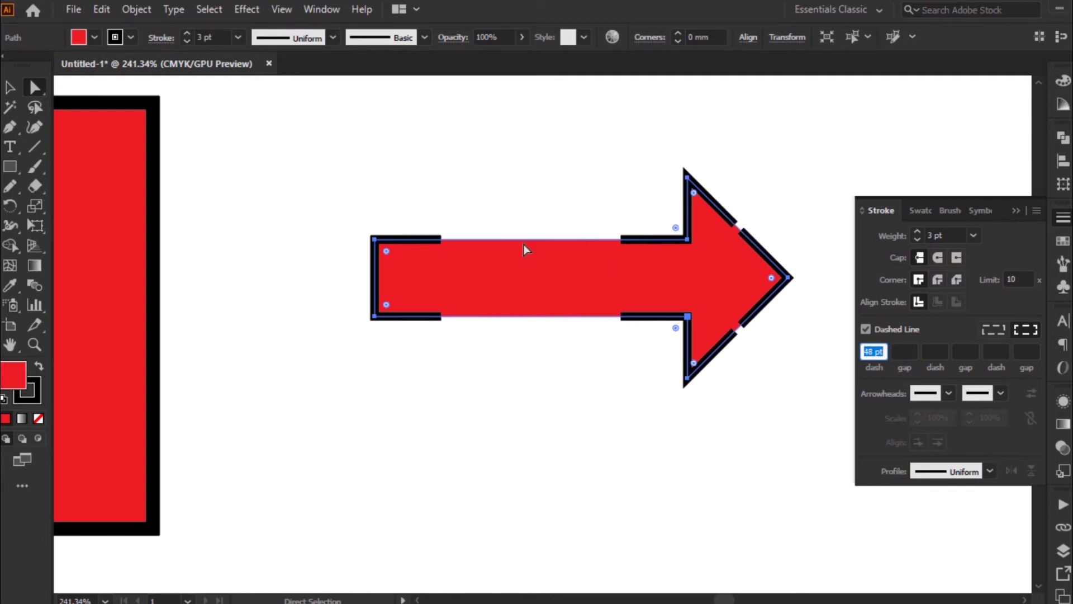
scroll(873, 350, "down", 20)
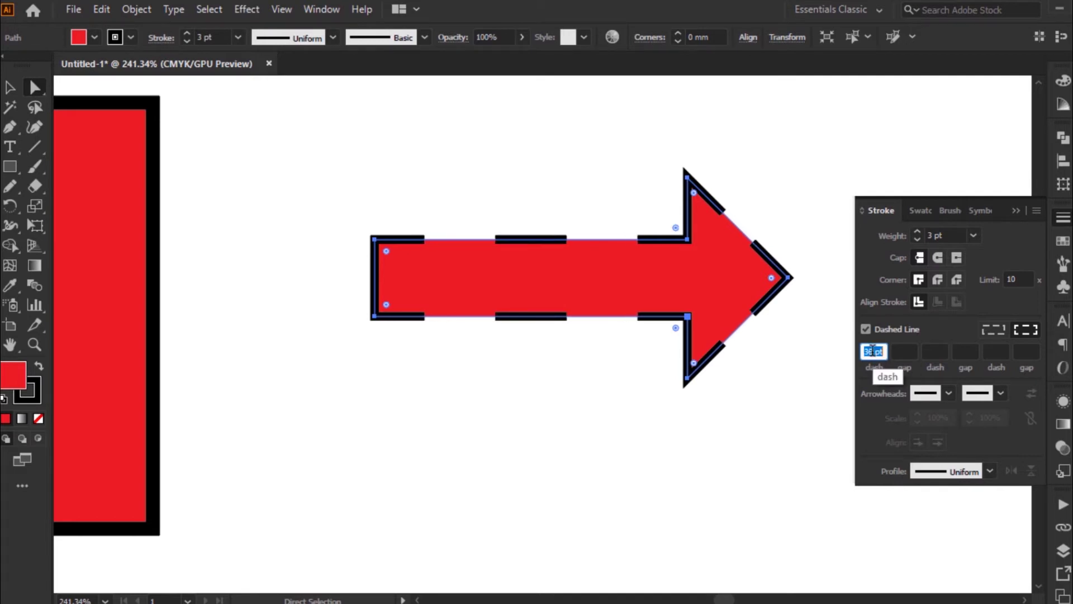
scroll(875, 351, "down", 19)
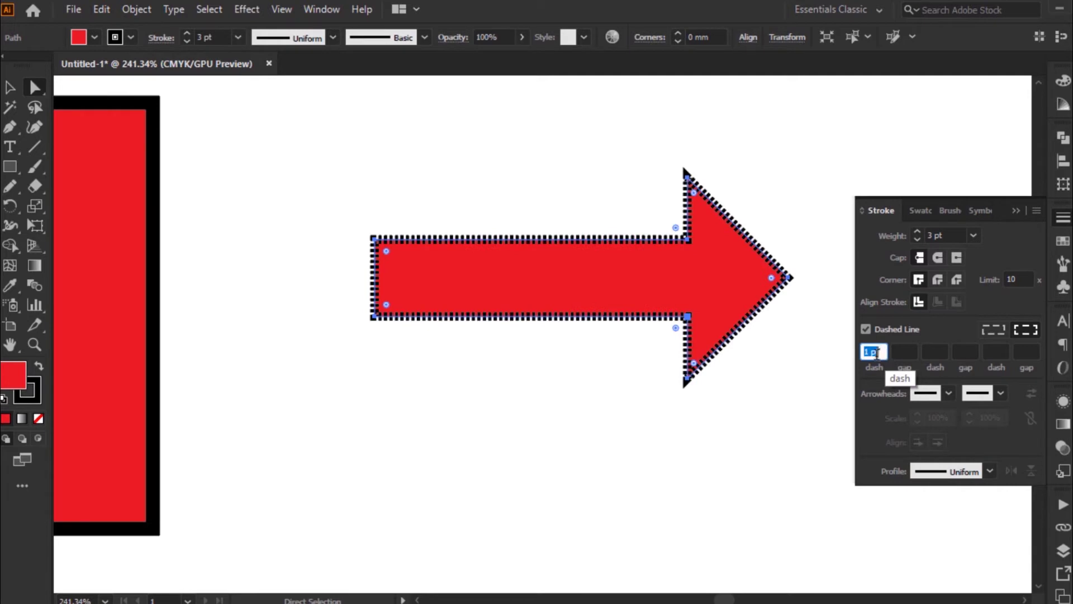
left_click(671, 446)
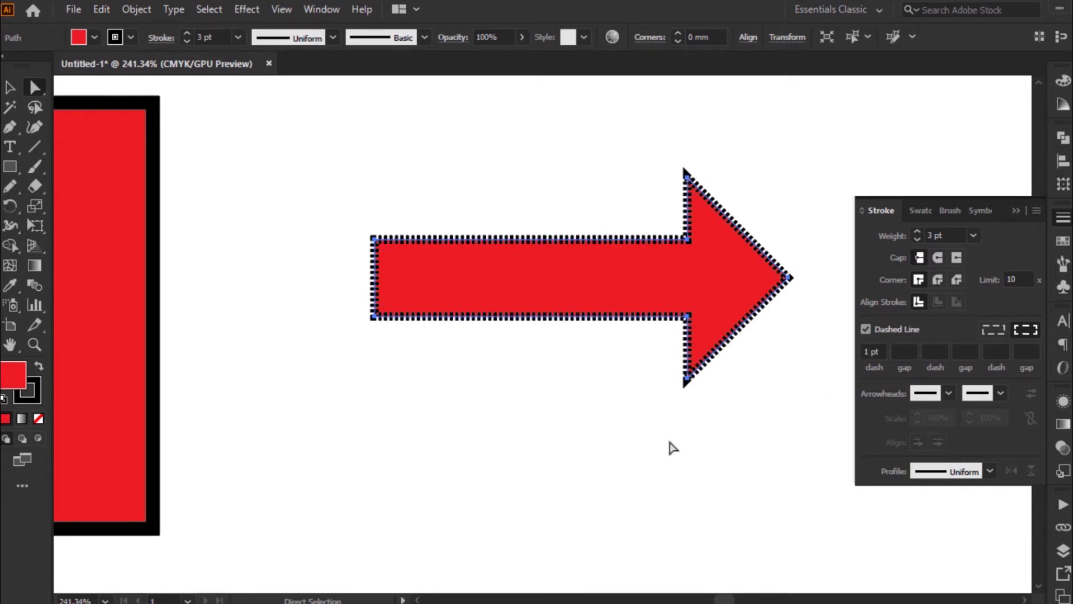
Select the arrow again and set its stroke's dash length to 10 pt.
left_click(717, 300)
scroll(881, 353, "up", 6)
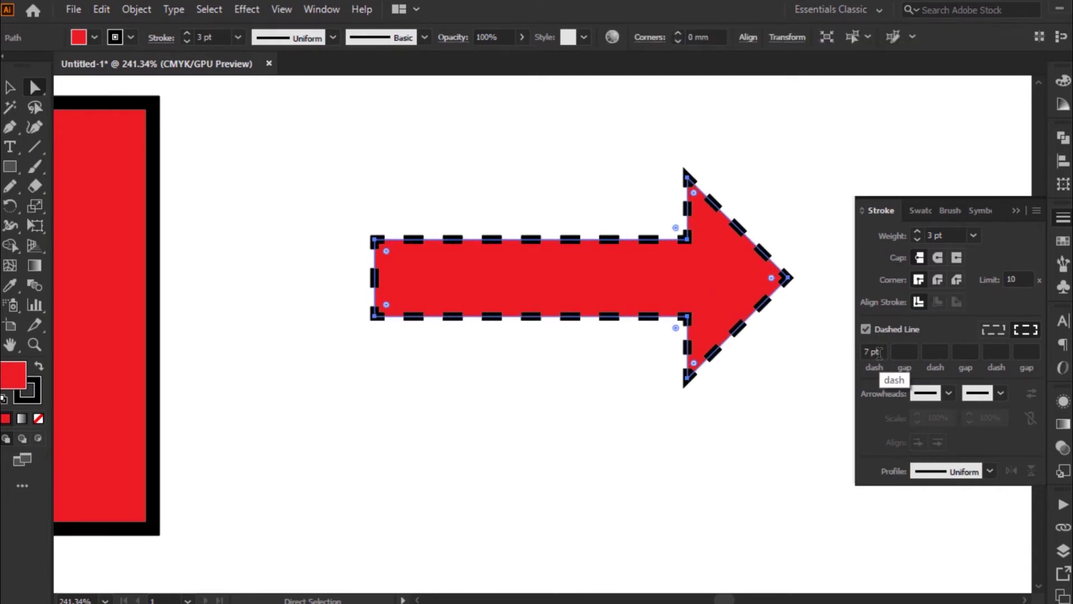
scroll(879, 353, "up", 3)
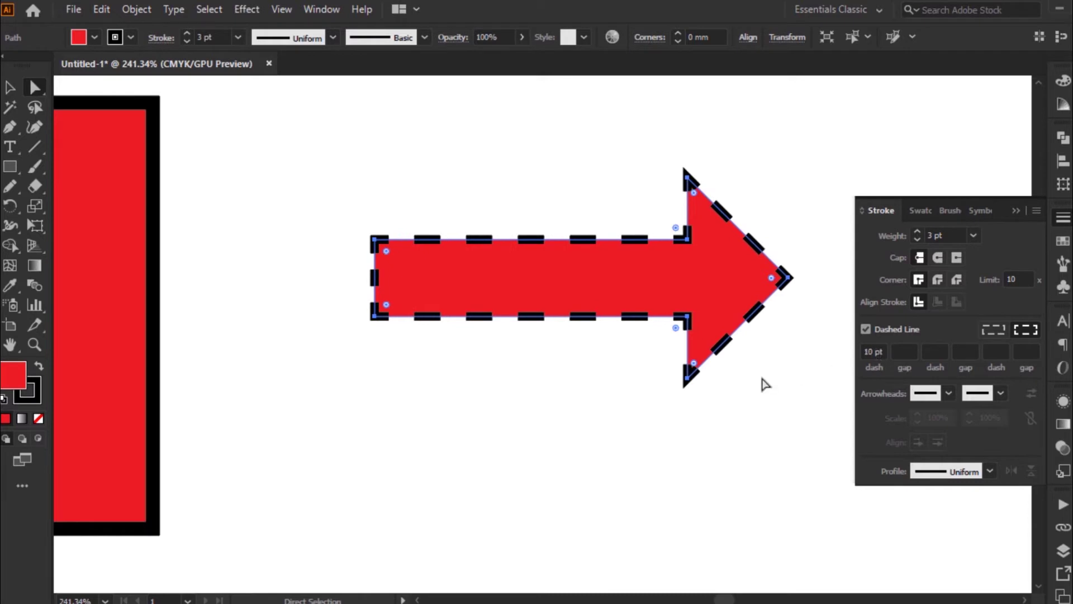
Compare aligning the arrow's dashes to corners with preserving exact dash and gap lengths, and settle on exact lengths.
left_click(901, 352)
left_click(987, 331)
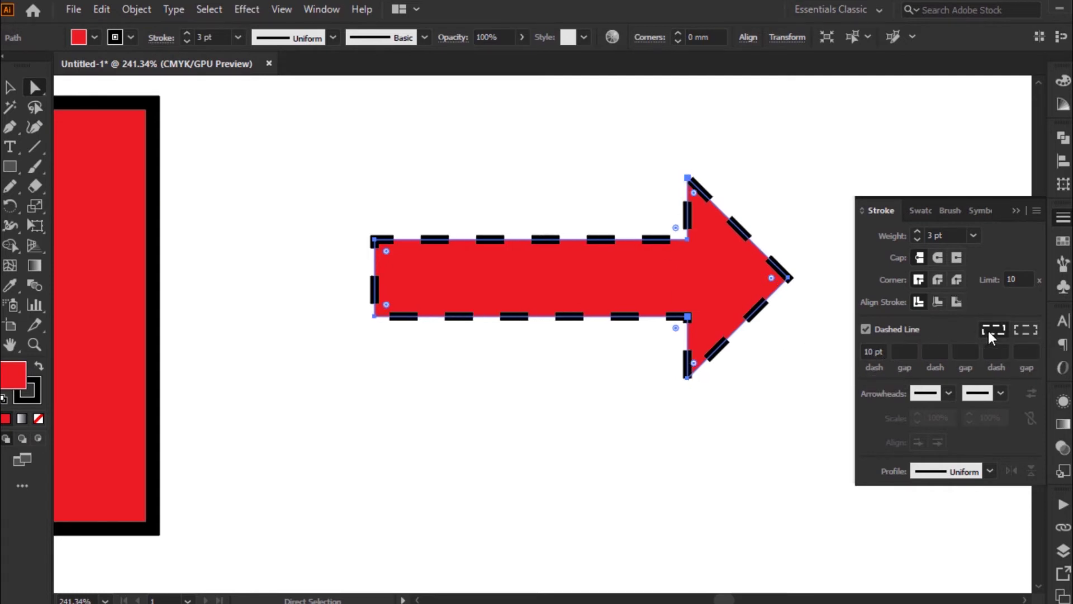
left_click(1020, 329)
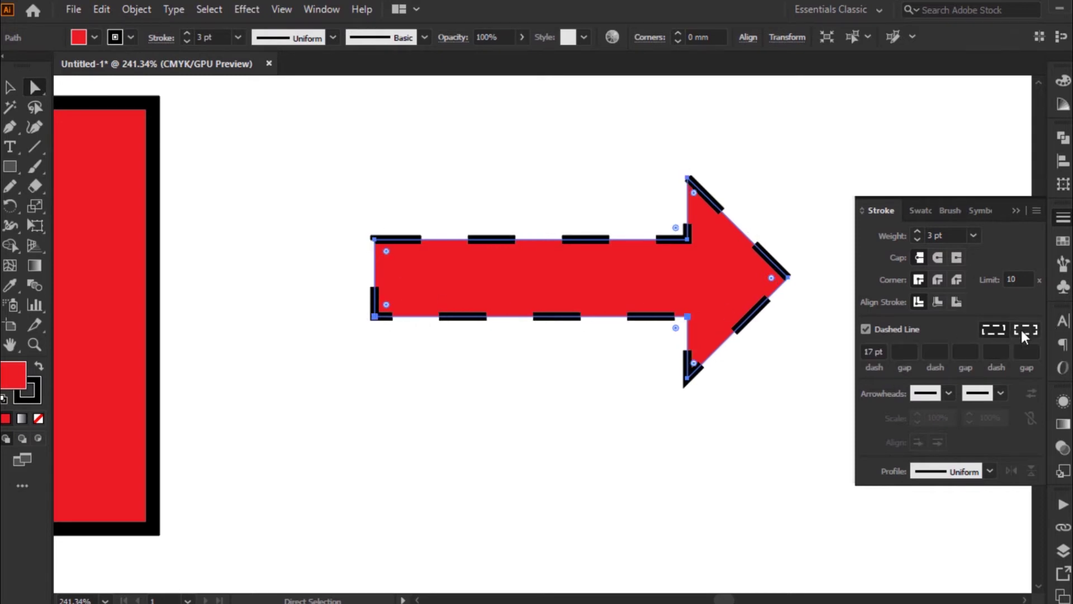
left_click(1021, 331)
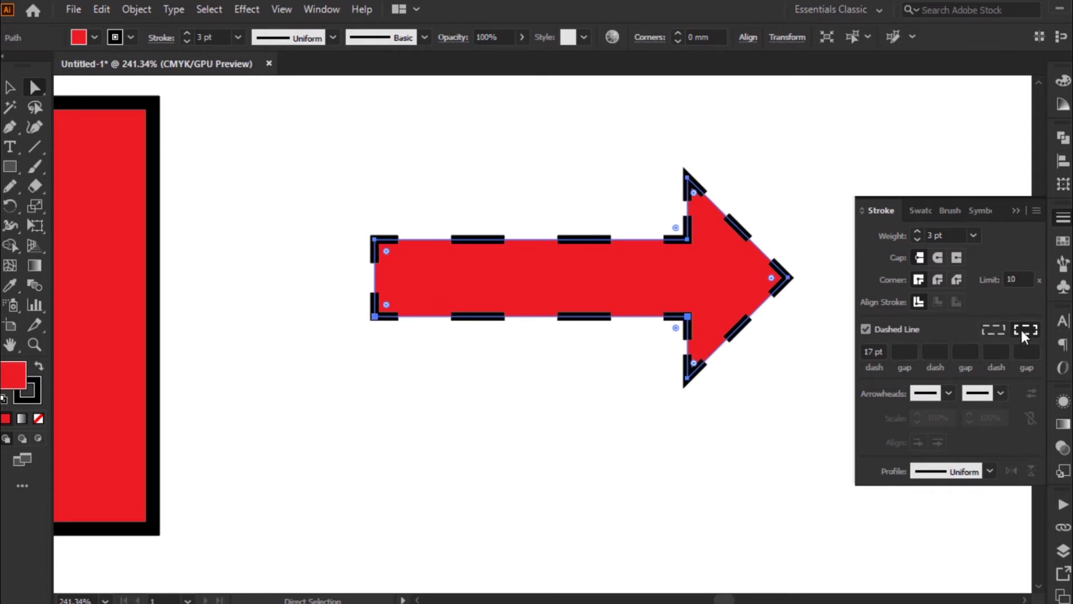
left_click(995, 332)
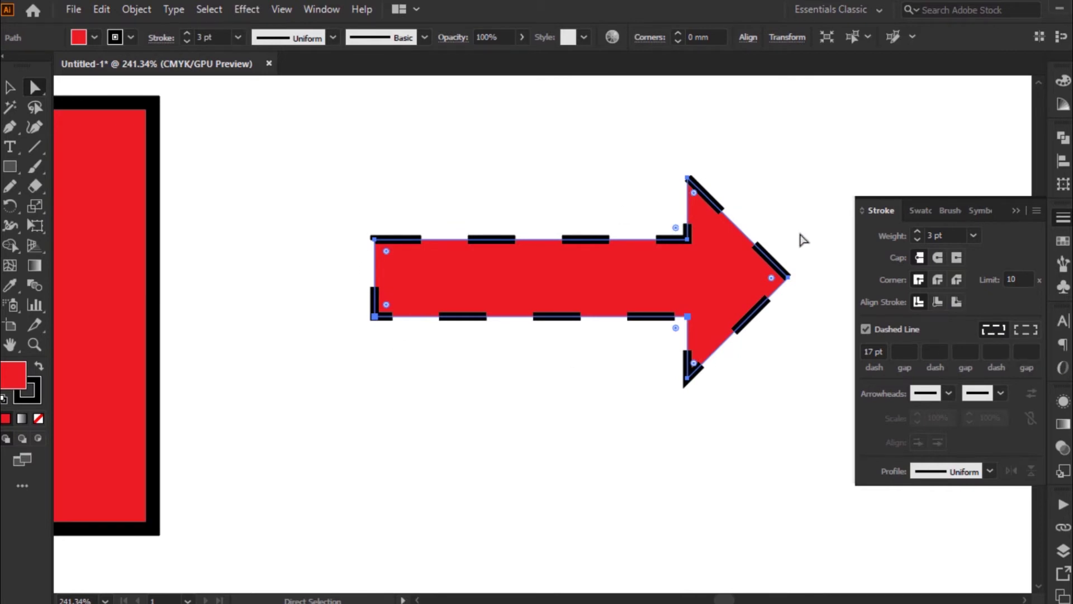
Try first gap lengths up to 16 pt in the arrow's dash pattern, and reduce the gap to 6 pt.
left_click(902, 350)
scroll(902, 351, "up", 7)
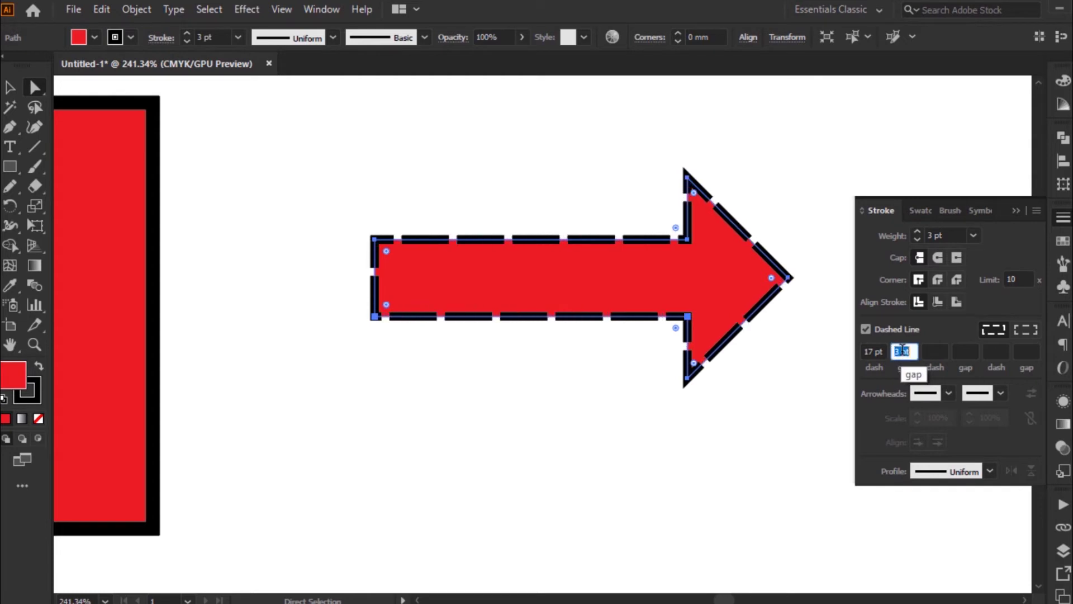
scroll(902, 351, "up", 2)
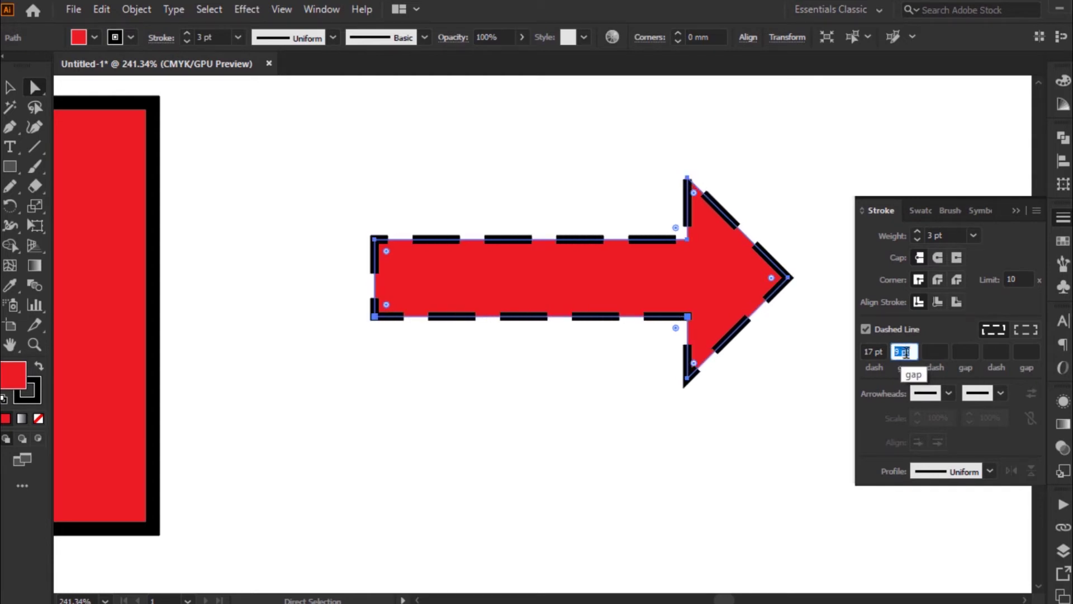
scroll(905, 353, "up", 1)
scroll(907, 353, "up", 5)
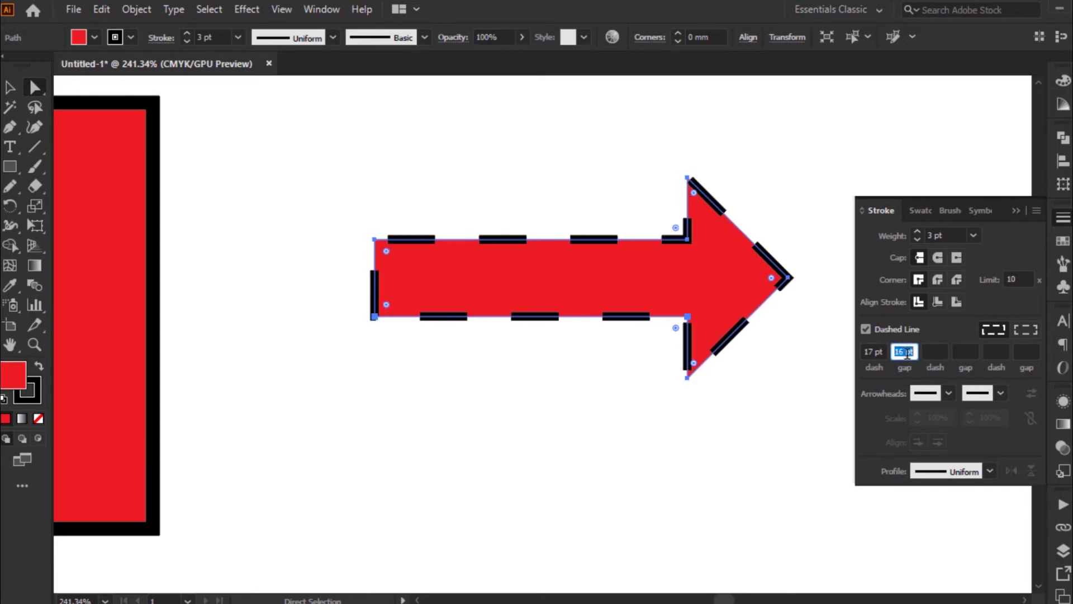
scroll(907, 353, "down", 15)
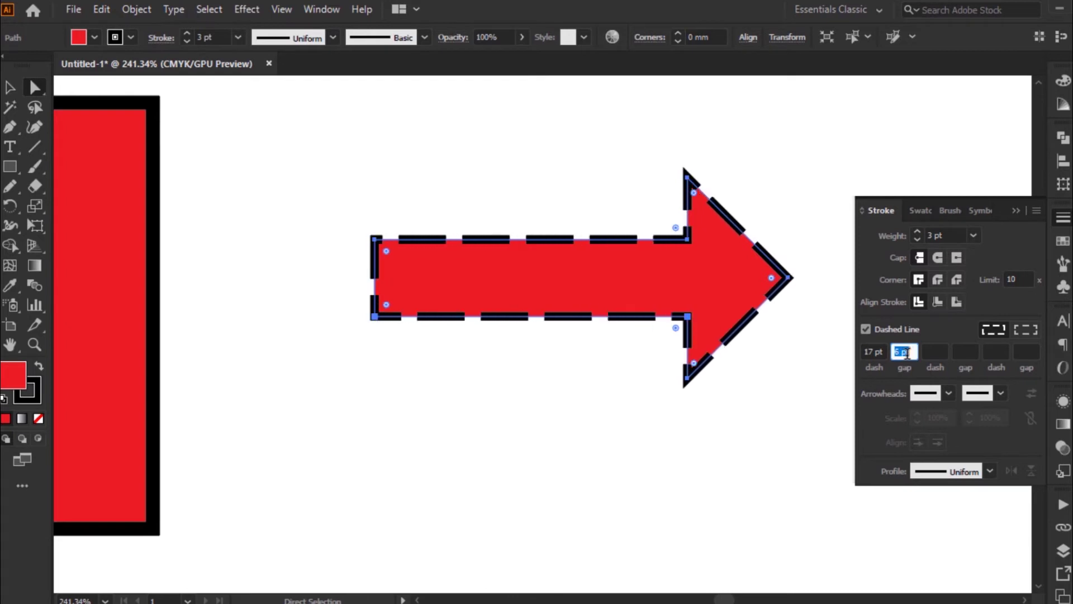
Try a second dash of 3 pt in the arrow's dash pattern, and lengthen the second gap to 13 pt.
left_click(933, 352)
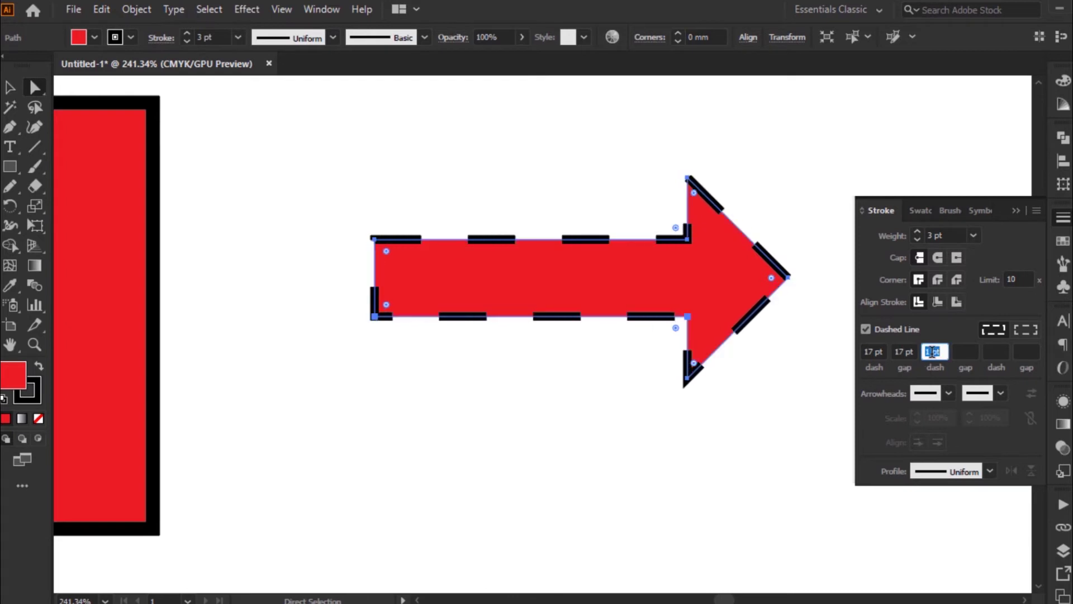
scroll(933, 351, "up", 5)
scroll(932, 352, "down", 2)
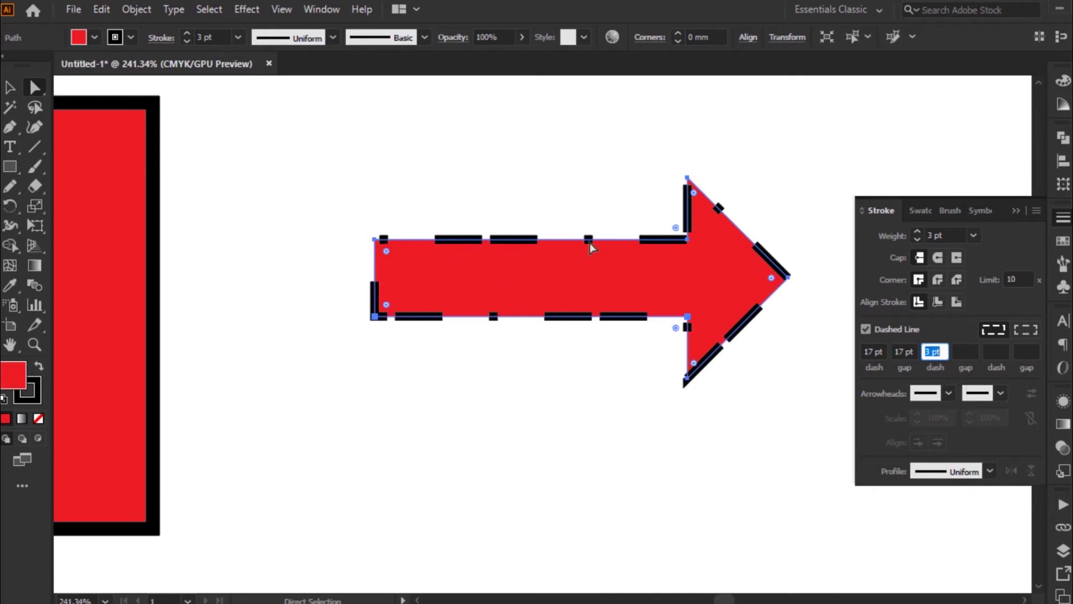
left_click(962, 349)
scroll(961, 348, "up", 8)
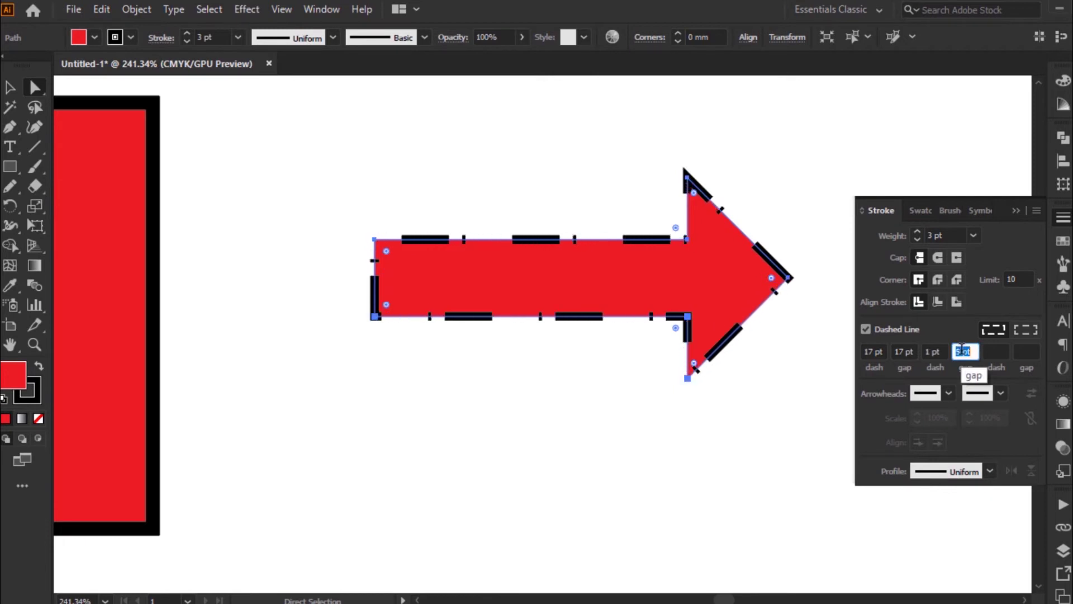
scroll(961, 349, "up", 7)
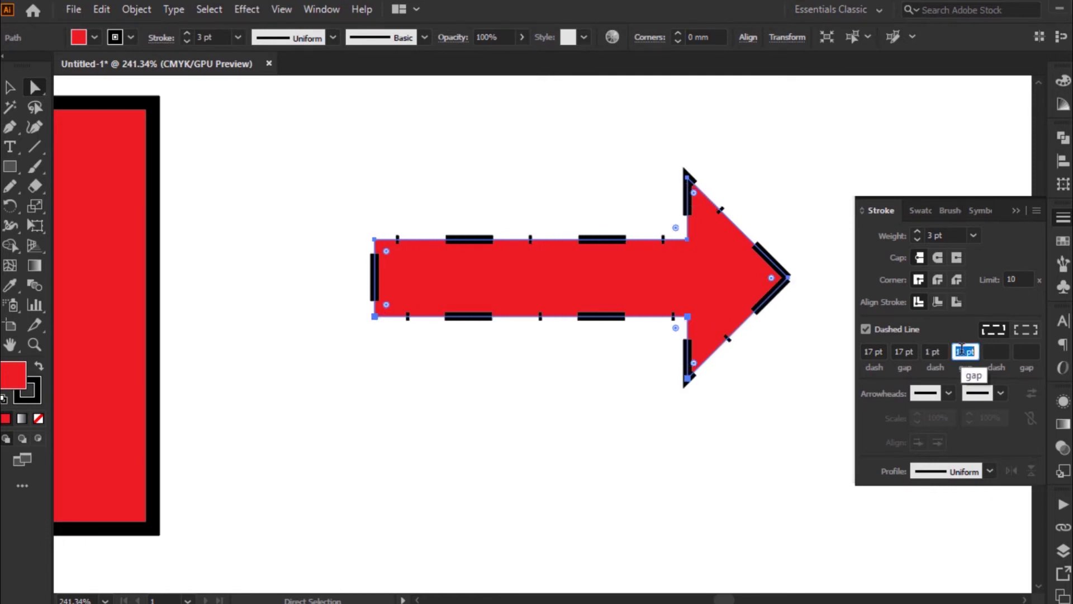
Try several third dash lengths in the arrow's dash pattern, and raise the third gap to 14 pt.
left_click(998, 351)
scroll(999, 351, "up", 13)
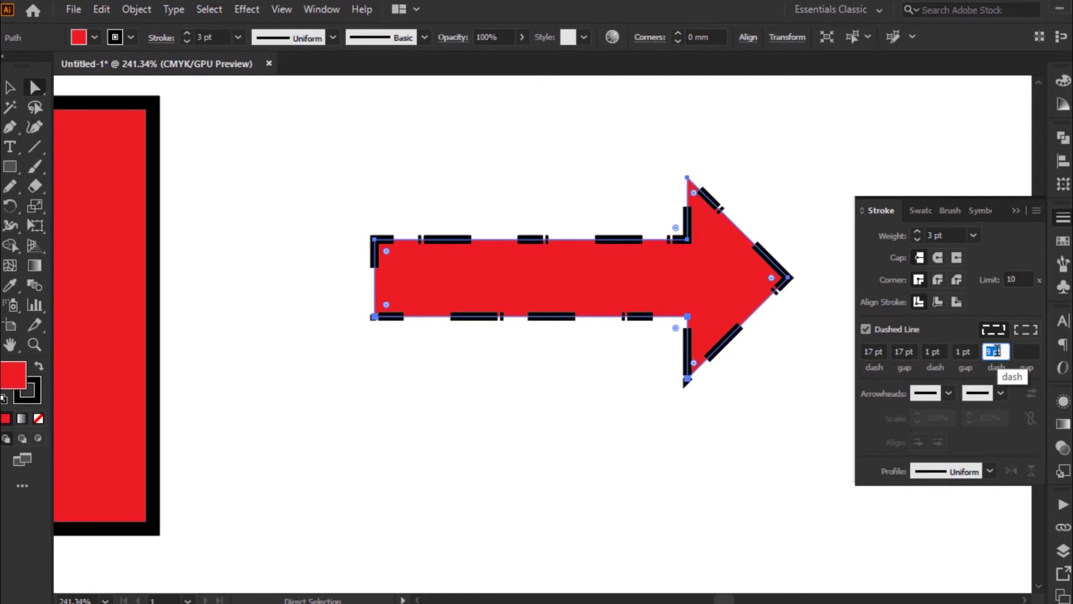
scroll(999, 351, "up", 4)
left_click(1026, 349)
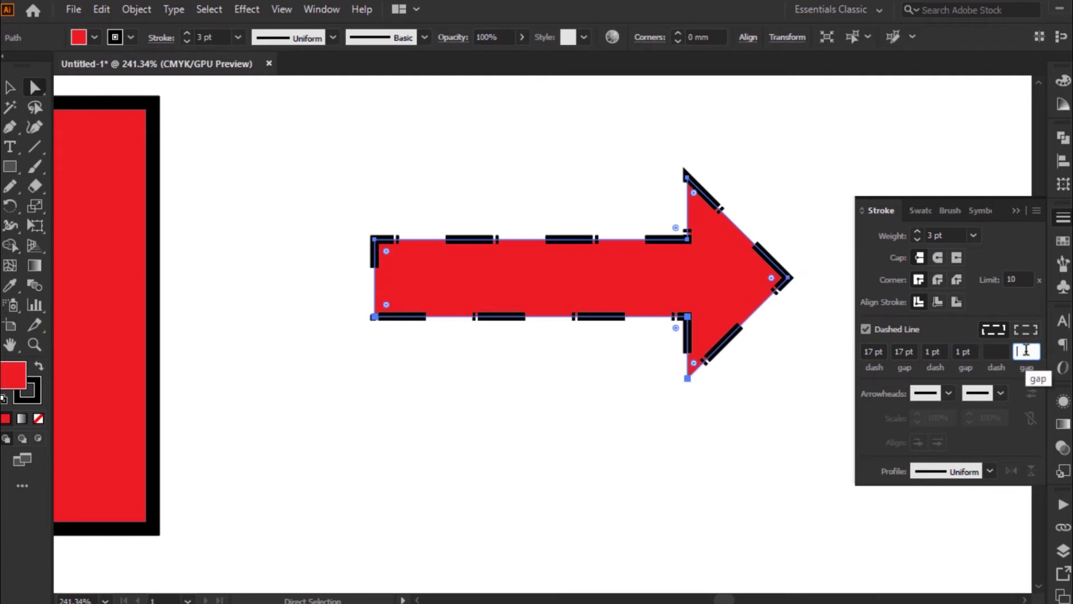
scroll(1026, 350, "up", 5)
scroll(1026, 350, "up", 9)
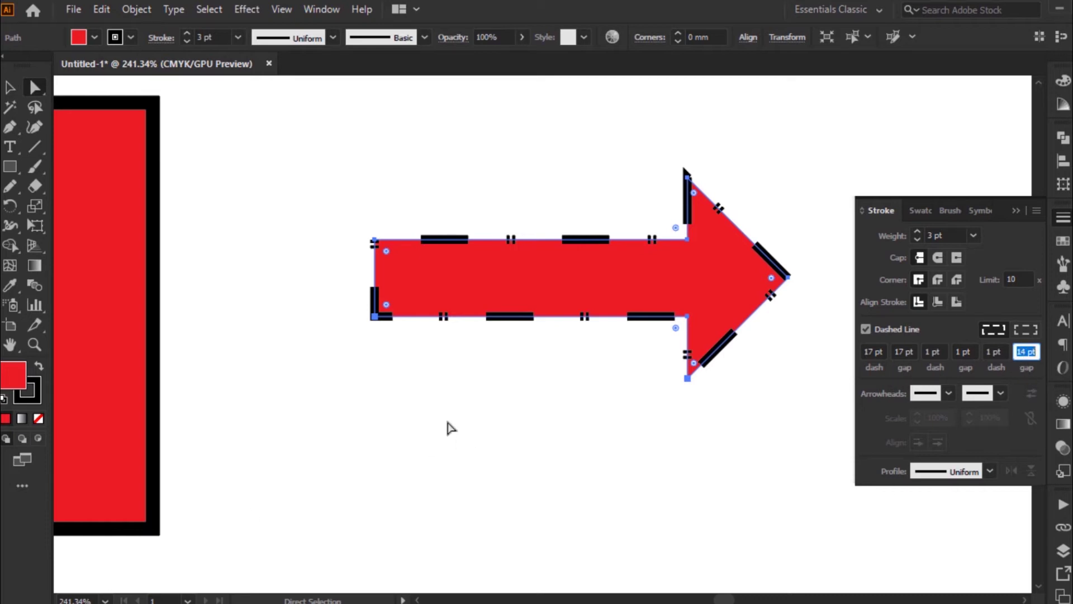
Set the third dash and gap, the second dash and gap, and the first gap of the arrow's stroke to 0.
type("0")
key("shift+Tab")
type("0")
key("shift+Tab")
key("shift+Tab")
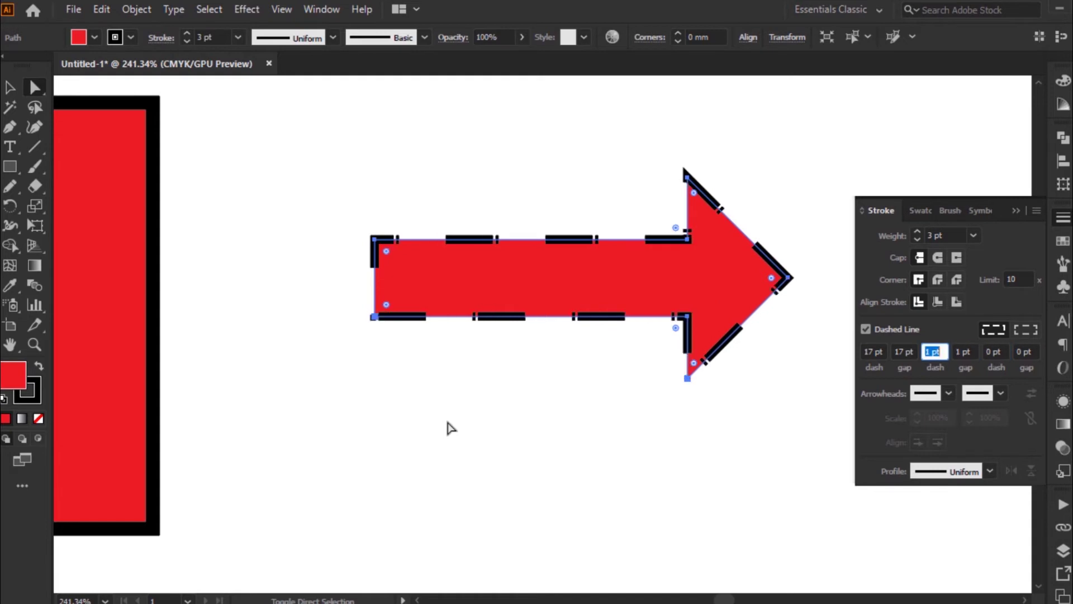
key("Tab")
type("0")
key("shift+Tab")
type("0")
key("shift+Tab")
type("0")
key("shift+Tab")
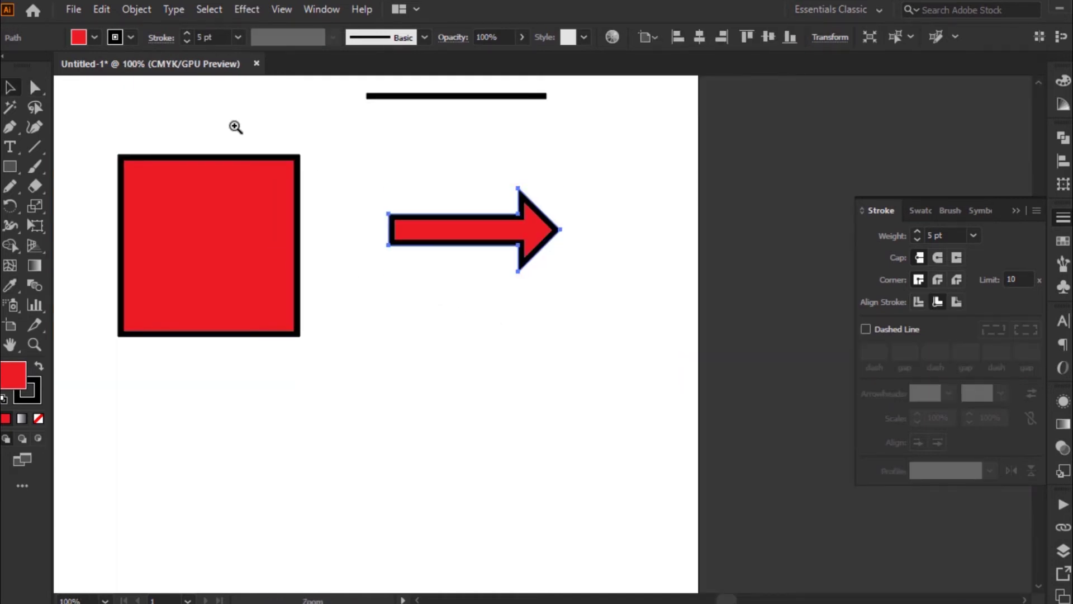
Align the arrow's 5 pt solid stroke to the center of its path.
left_click_drag(203, 129, 528, 342)
left_click(919, 301)
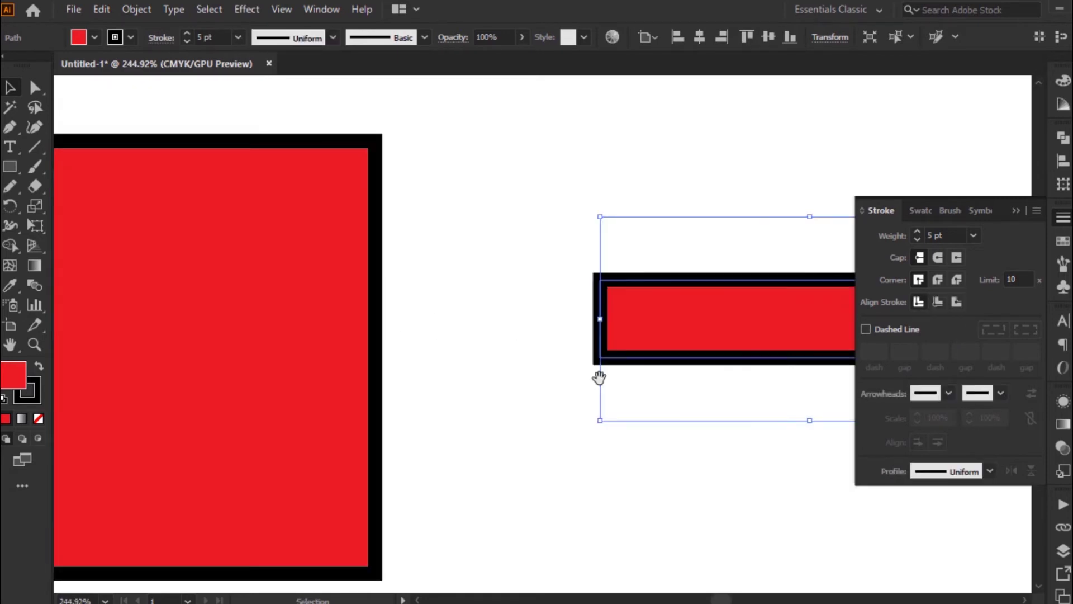
left_click(561, 391, "ctrl+alt")
left_click(560, 390, "ctrl+alt")
left_click(561, 391, "ctrl+alt")
left_click_drag(518, 385, 392, 390)
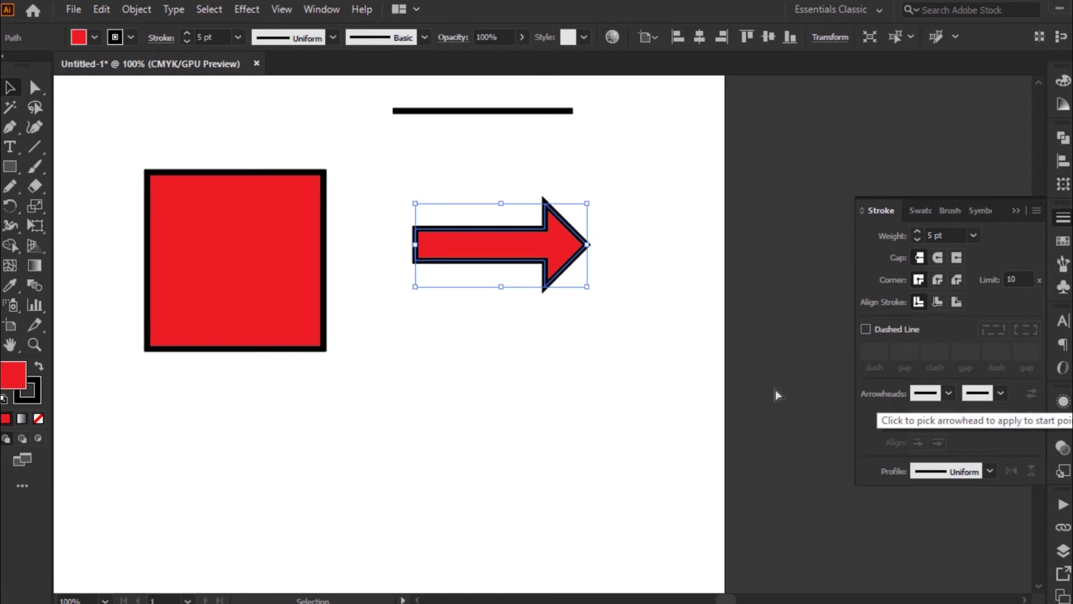
Select the red square to bring up its stroke options.
left_click_drag(278, 287, 486, 314)
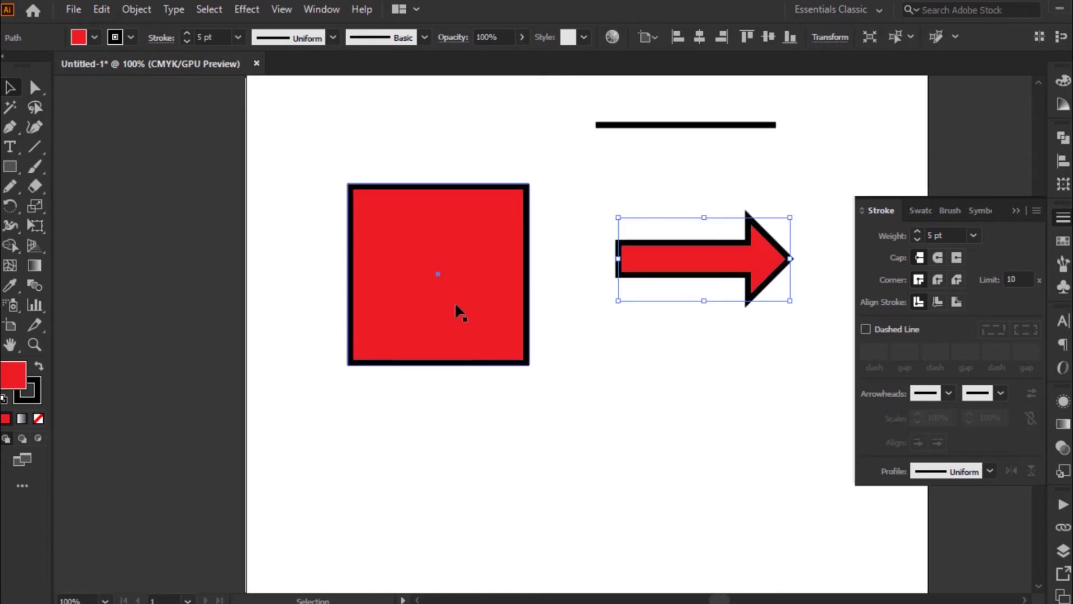
left_click(451, 301)
left_click_drag(280, 140, 748, 459)
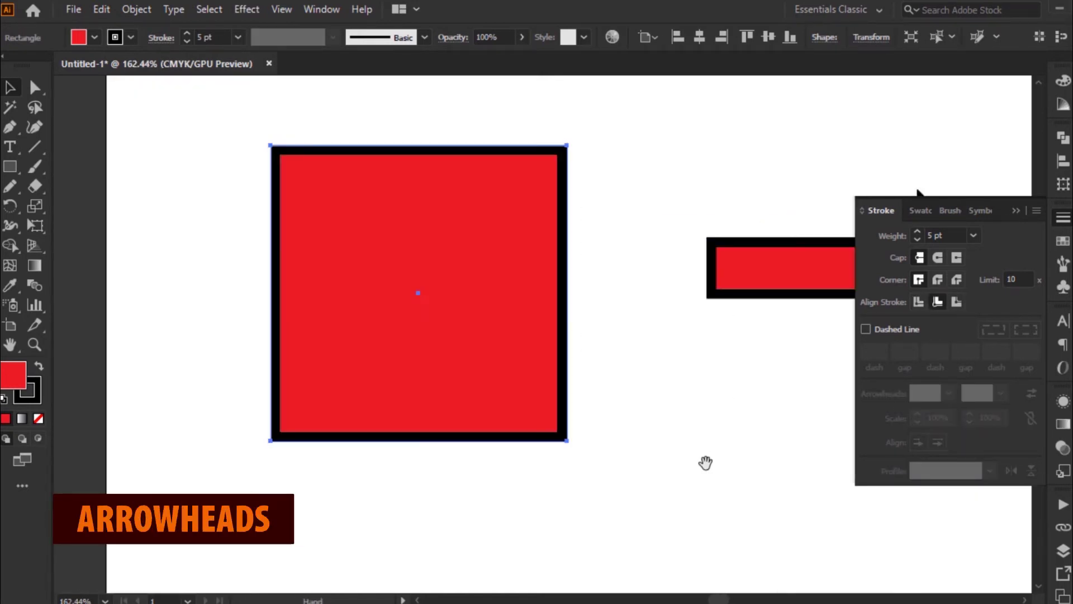
Apply the Arrow 1 arrowhead to the start of the red square's stroke.
left_click(946, 393)
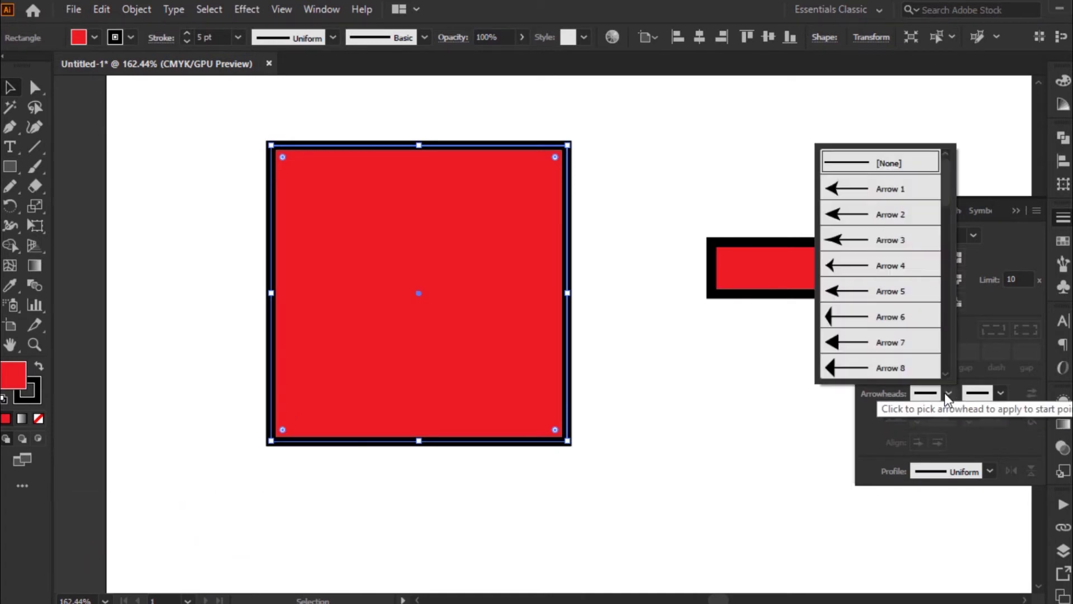
left_click(881, 189)
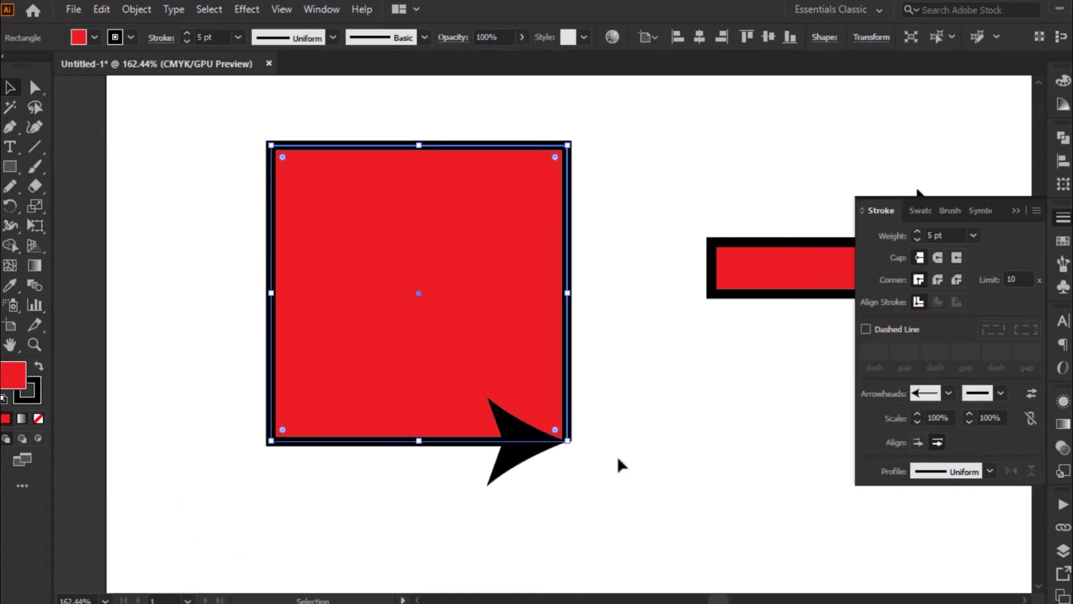
left_click_drag(297, 169, 218, 97)
left_click_drag(622, 375, 726, 395)
left_click_drag(652, 365, 664, 347)
left_click_drag(347, 102, 716, 462)
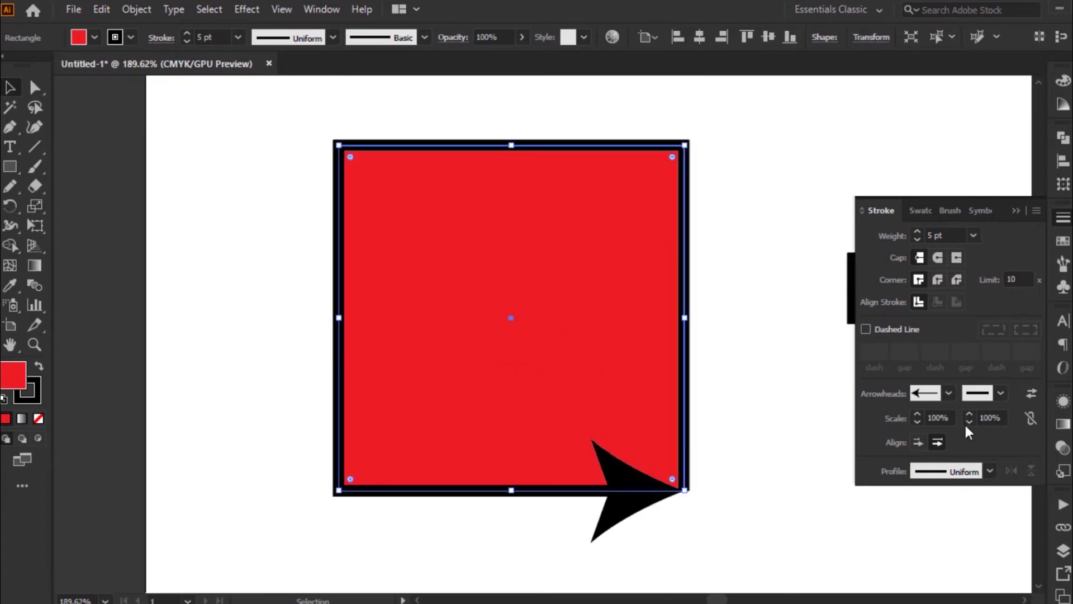
Apply the Arrow 1 arrowhead to the end of the red square's stroke and deselect it.
left_click(1001, 393)
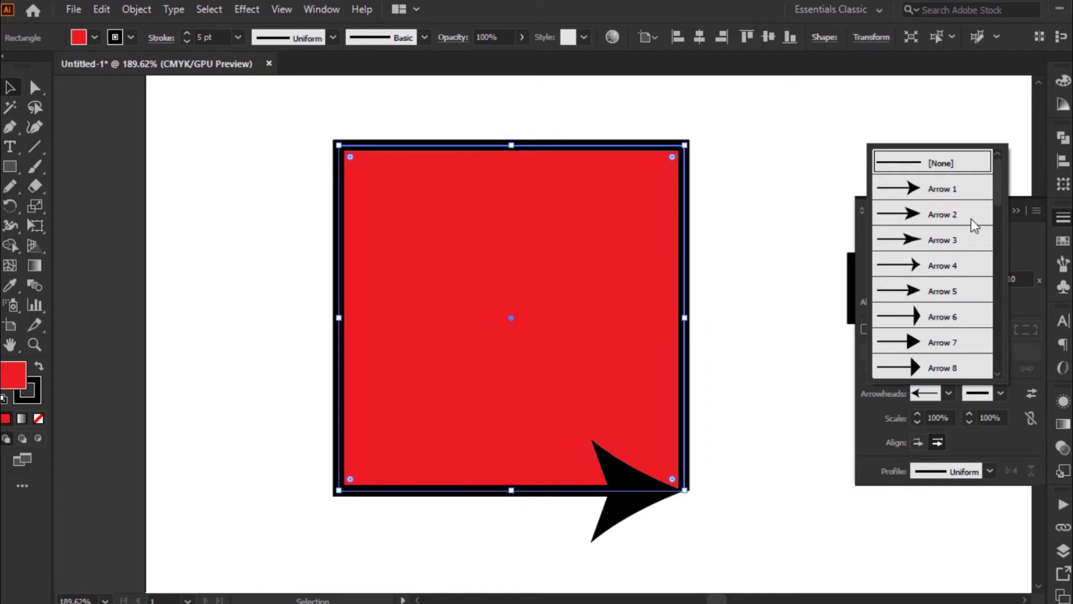
left_click(947, 190)
left_click(764, 368)
left_click_drag(689, 364, 579, 257)
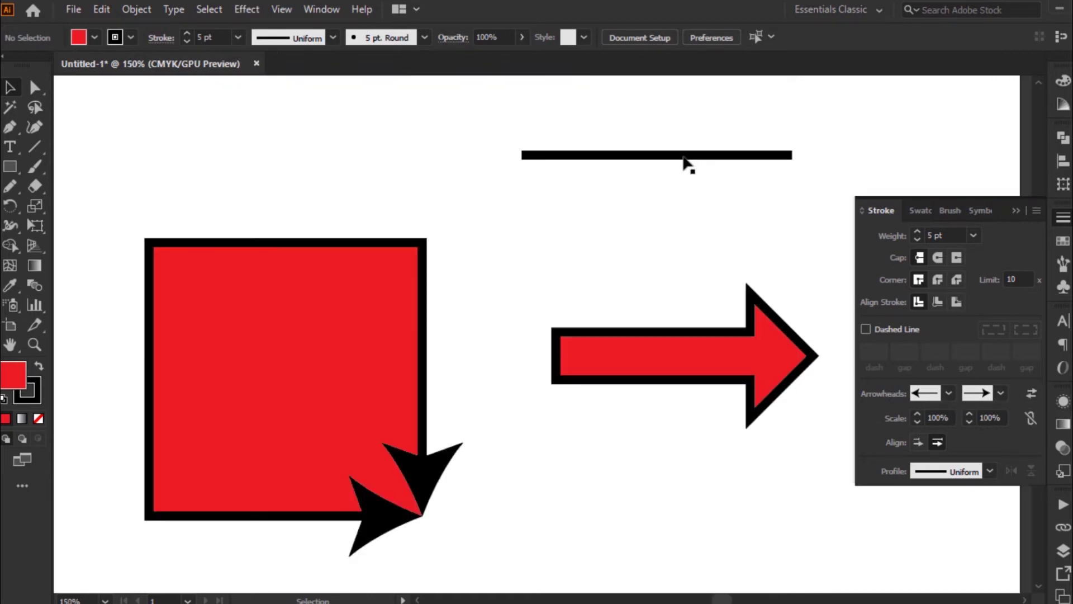
Select the straight line and apply the Arrow 2 arrowhead to its start.
left_click(683, 157)
left_click(948, 393)
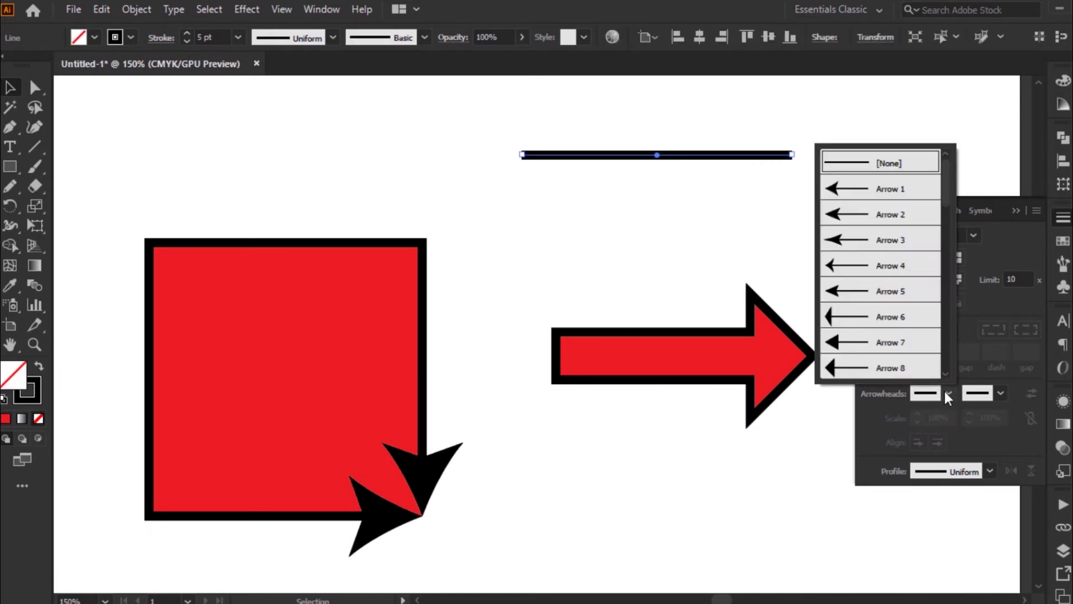
left_click(864, 214)
Swap the line's start and end arrowheads back and forth, finishing with Arrow 2 at the start.
left_click(1030, 393)
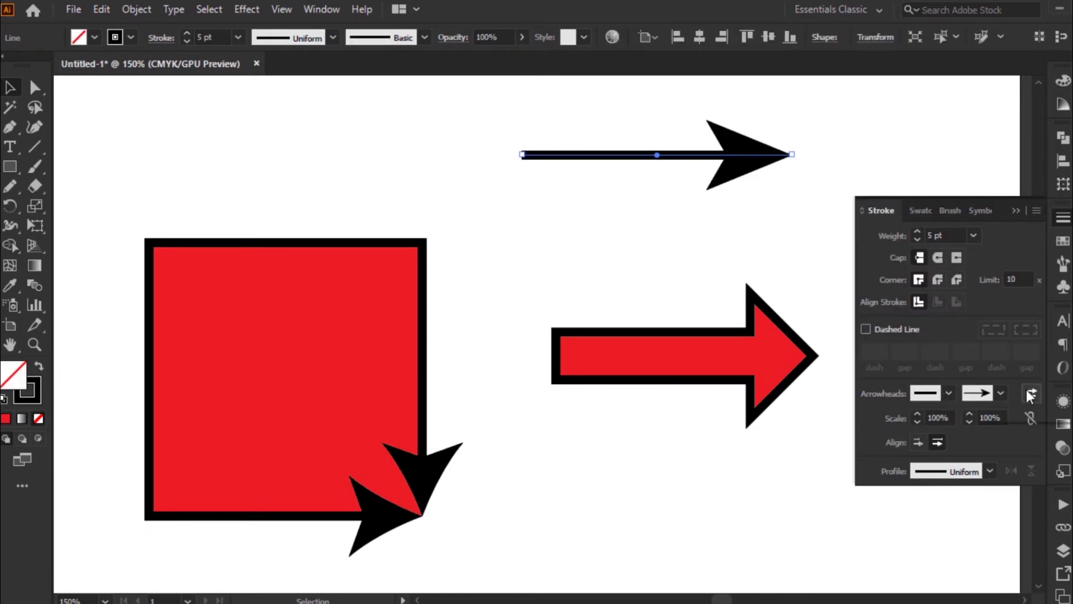
left_click(678, 192)
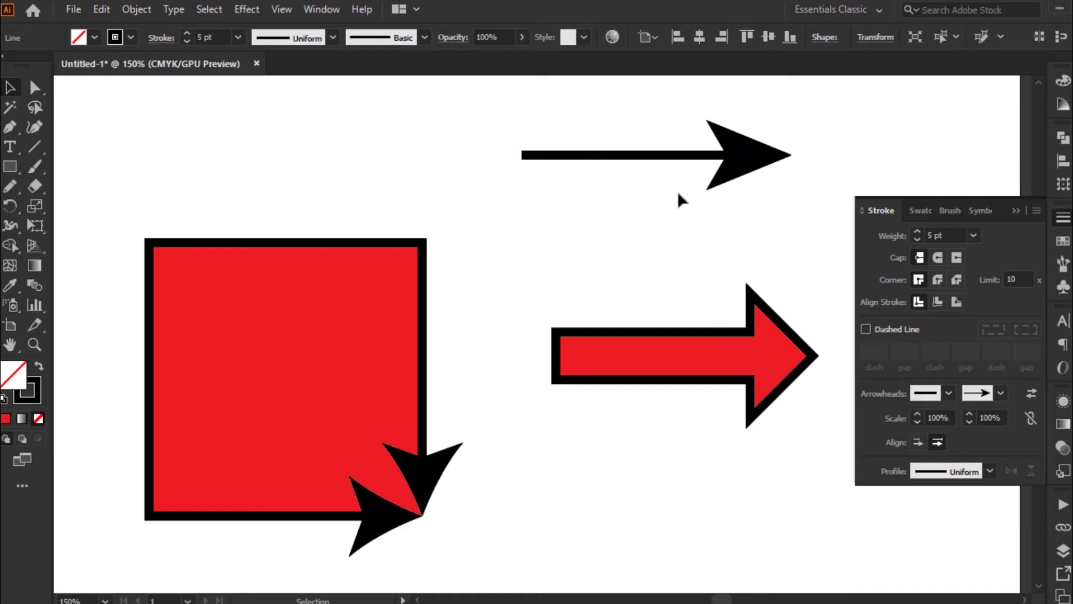
left_click(736, 154)
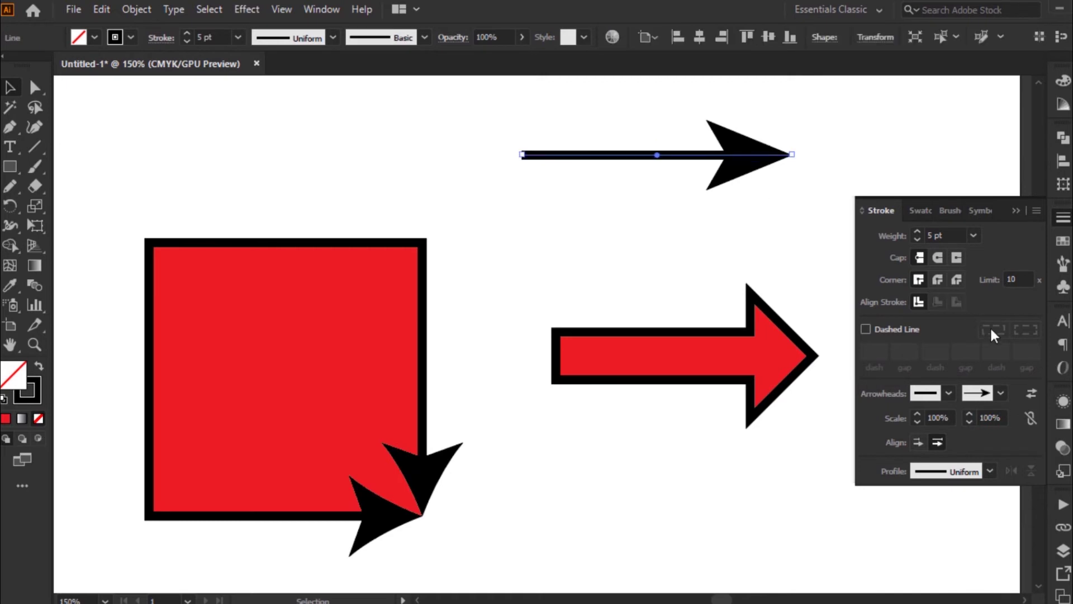
left_click(1031, 394)
left_click(1031, 394)
left_click_drag(798, 156, 566, 199)
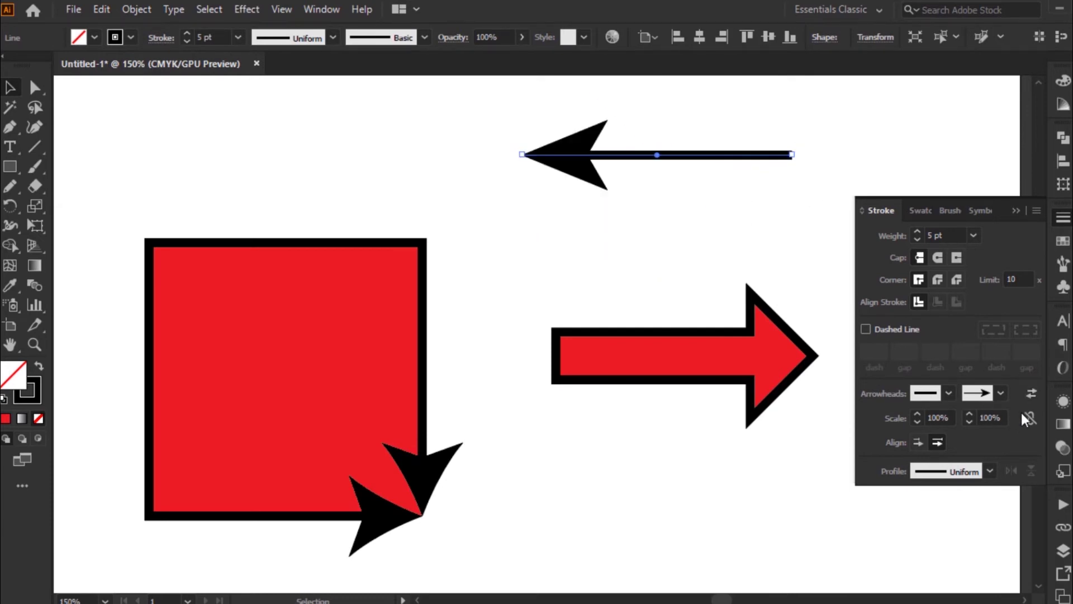
left_click(1030, 393)
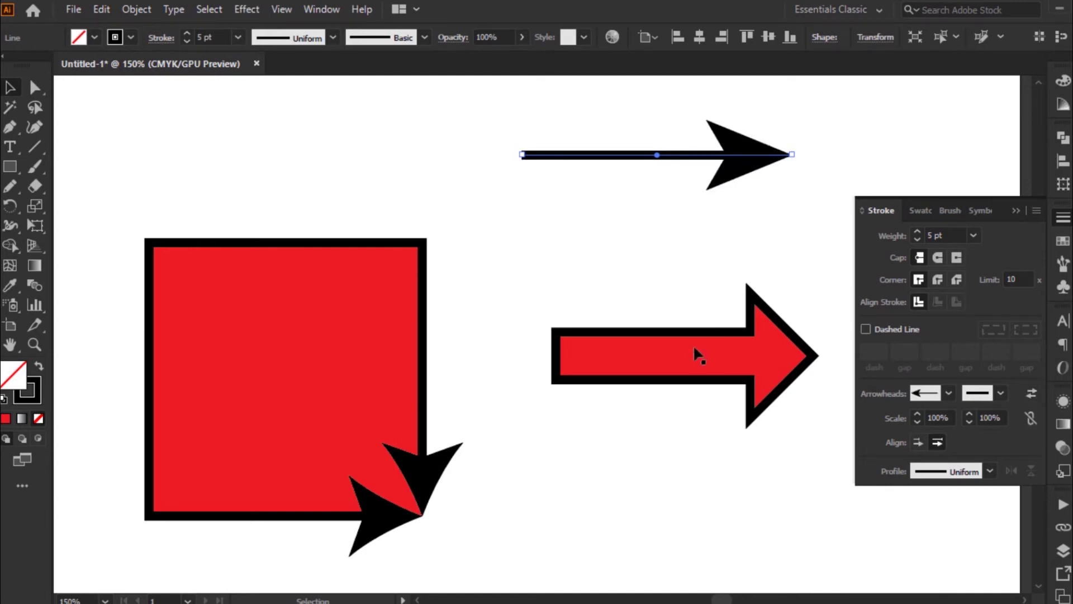
Try several start arrowheads on the red square's stroke, including Arrow 3, Arrow 6, Arrow 20 and Arrow 26.
left_click_drag(627, 393, 661, 277)
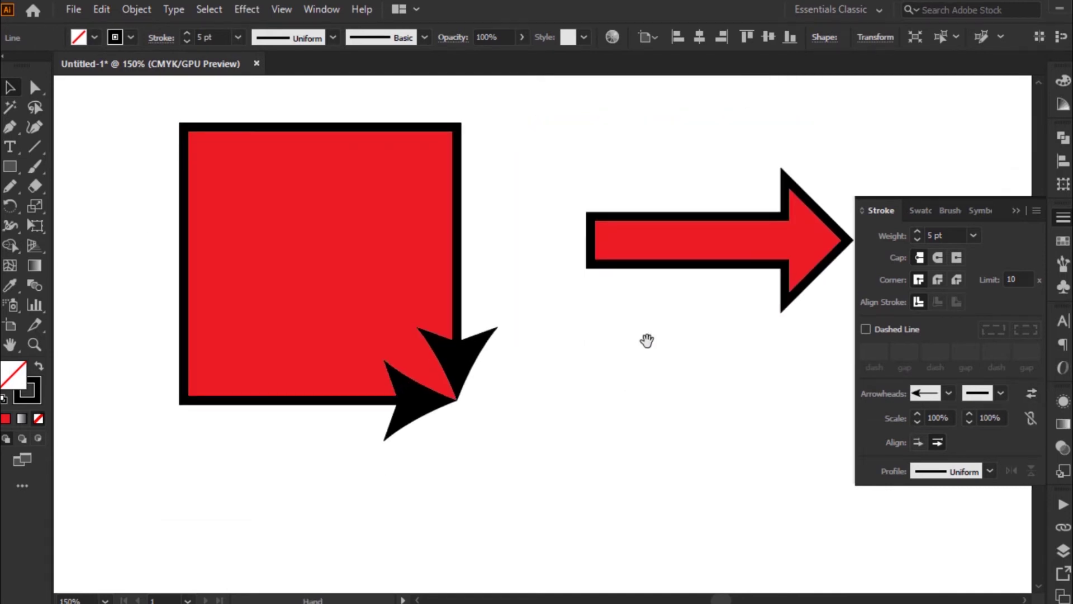
left_click(461, 363)
left_click_drag(407, 398, 531, 390)
left_click_drag(262, 90, 678, 475)
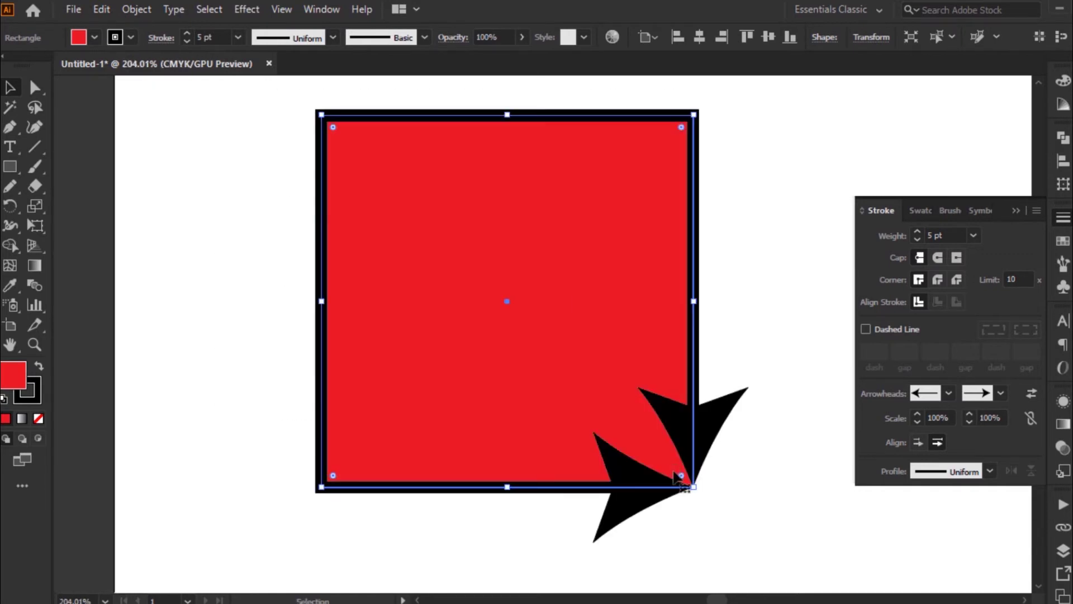
left_click(949, 393)
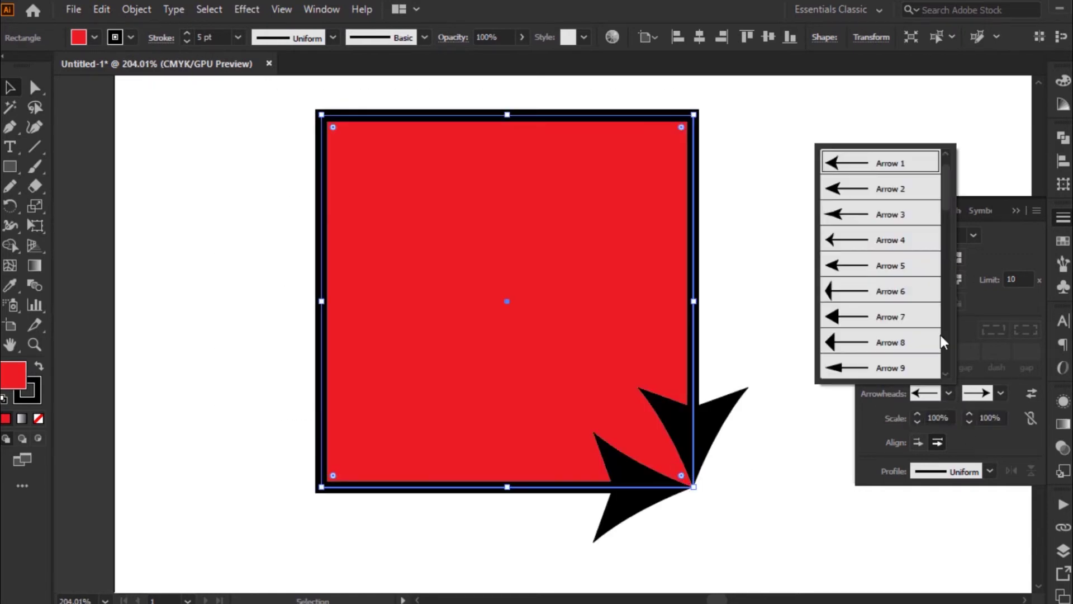
left_click(870, 215)
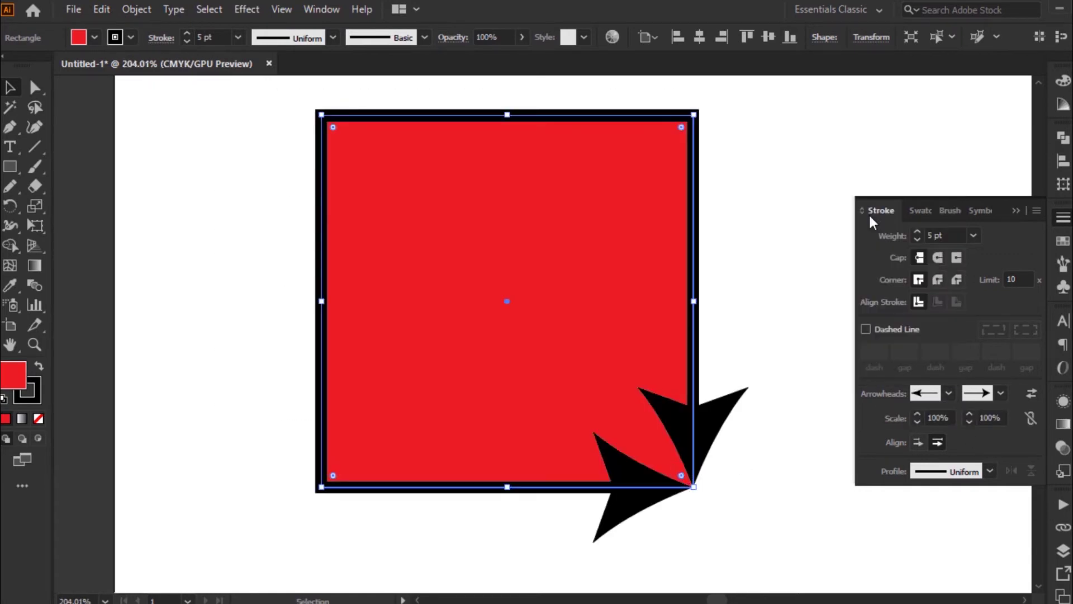
left_click(949, 393)
left_click(879, 239)
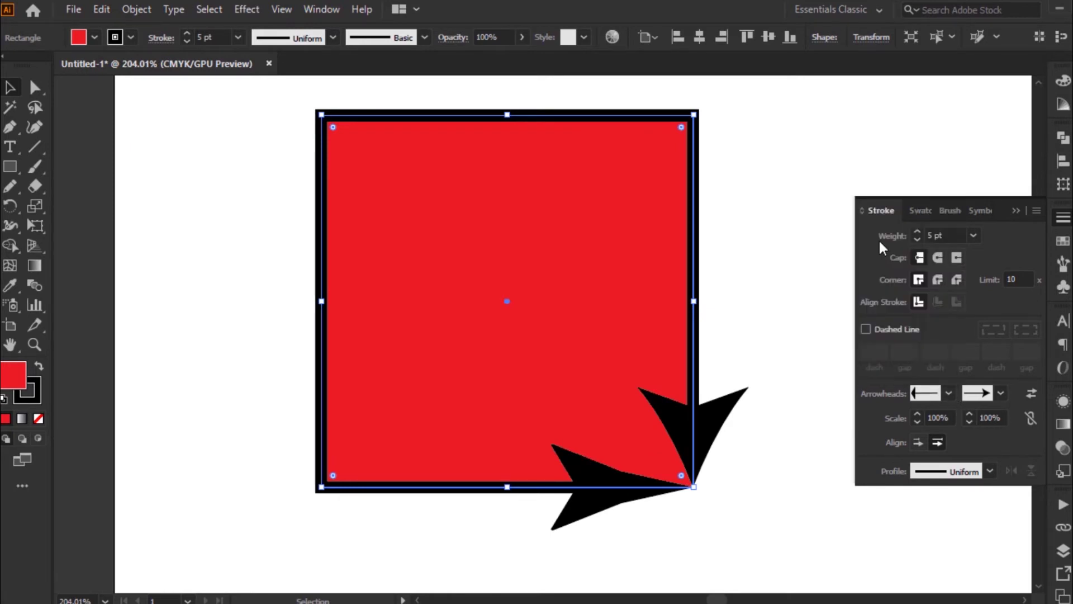
left_click(948, 393)
left_click(919, 338)
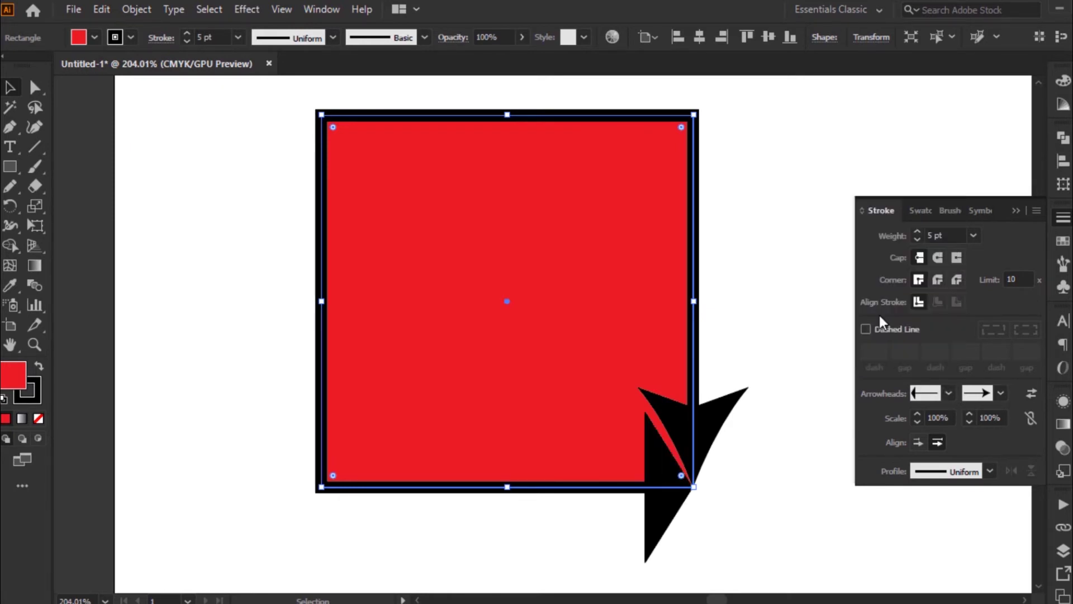
left_click(949, 393)
left_click(882, 367)
left_click(948, 393)
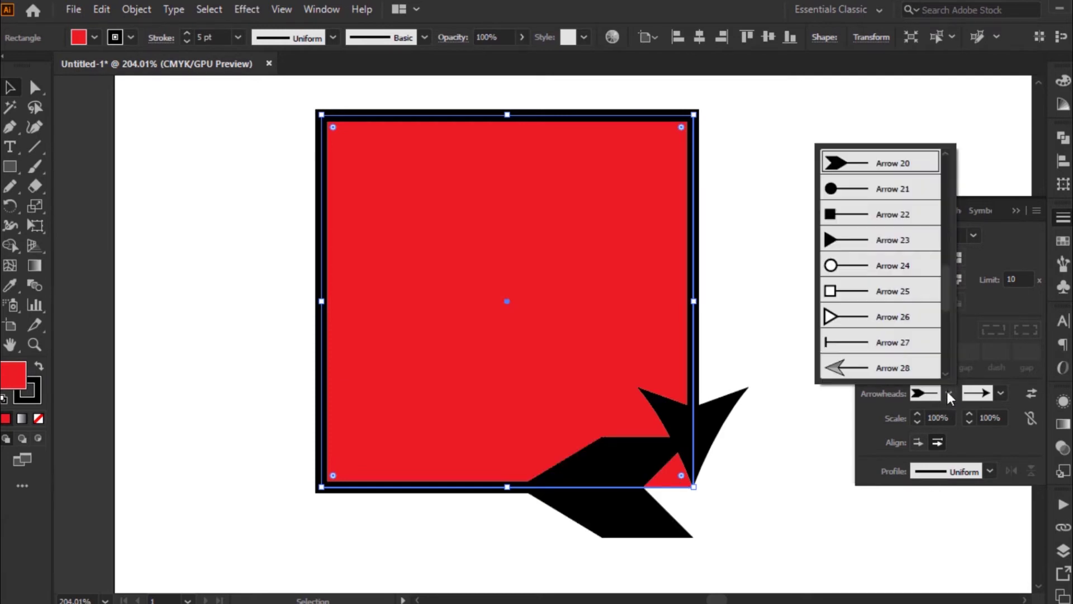
left_click(891, 317)
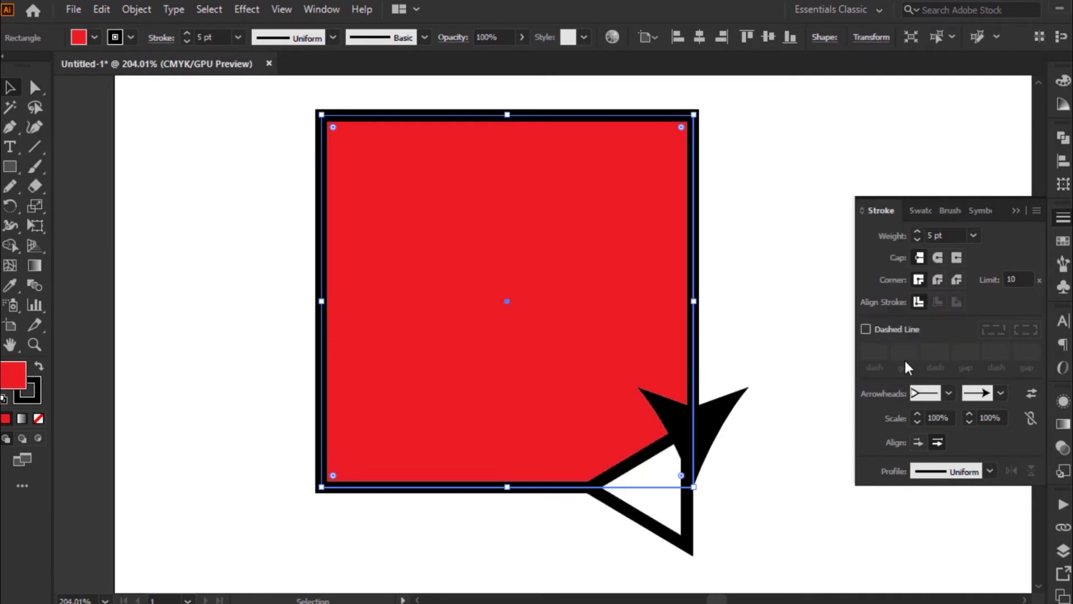
Set the red square's start arrowhead to Arrow 30 and deselect the square.
left_click(937, 393)
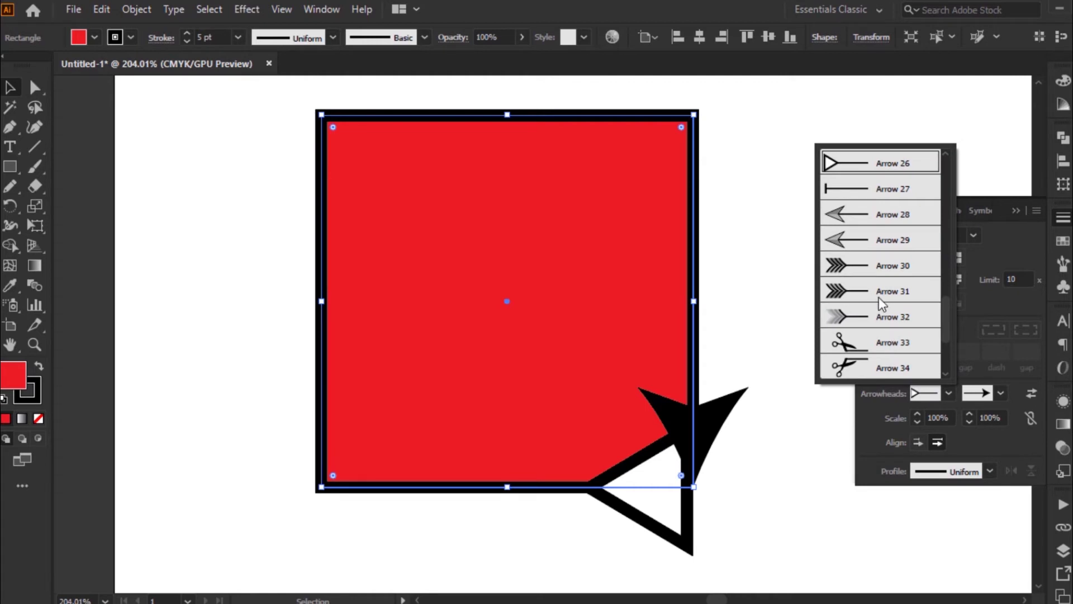
left_click(876, 263)
left_click(737, 335)
left_click(666, 341, "ctrl+alt")
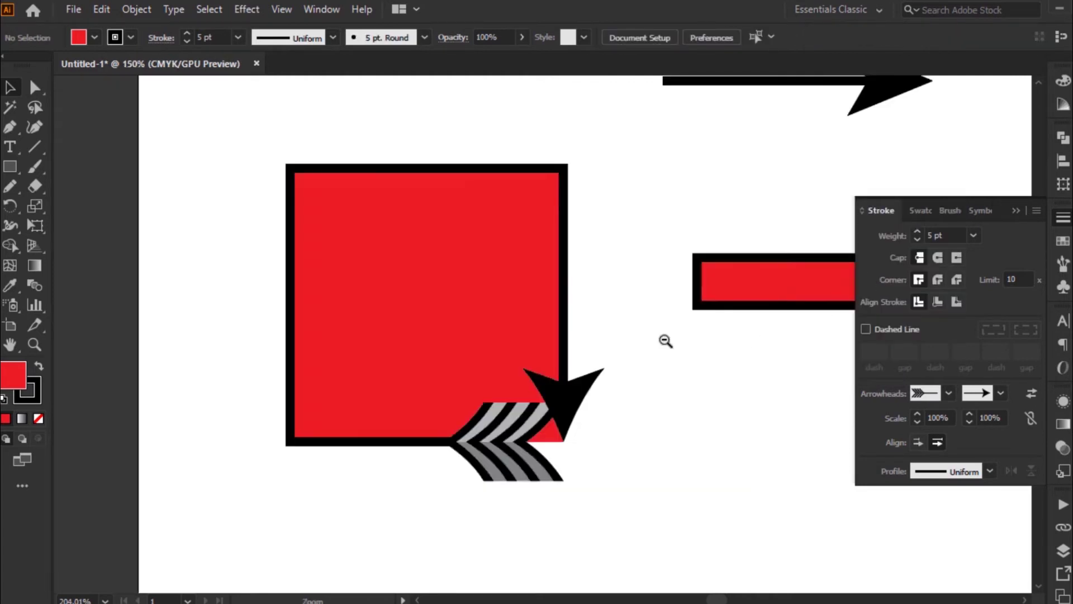
left_click(665, 341, "ctrl+alt")
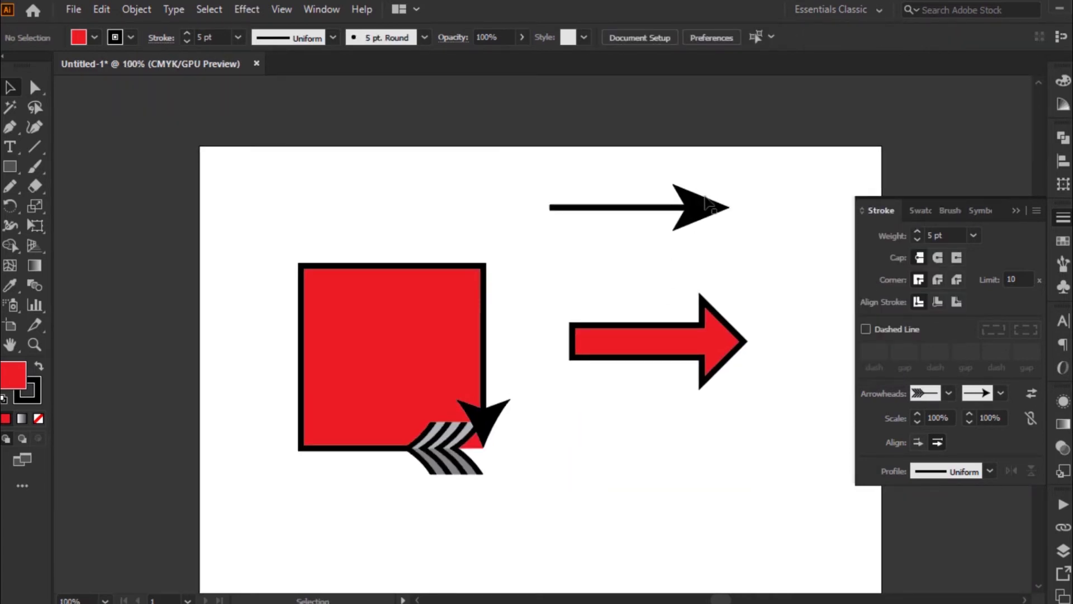
Give the straight line the Arrow 18 arrowhead at its start and Arrow 1 at its end.
left_click(711, 214)
left_click(948, 393)
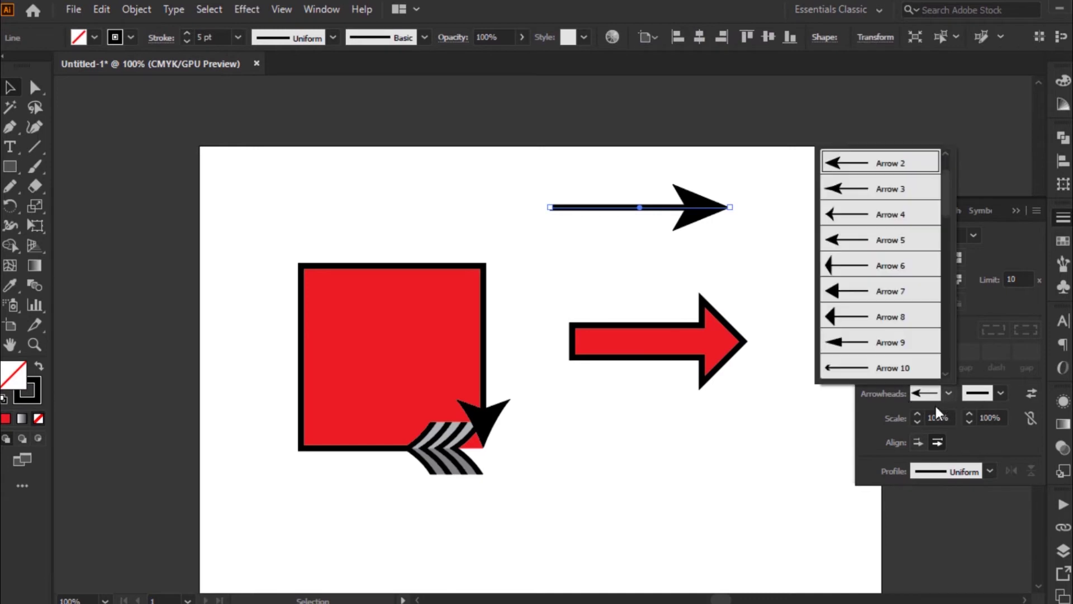
scroll(862, 336, "down", 6)
scroll(853, 246, "up", 2)
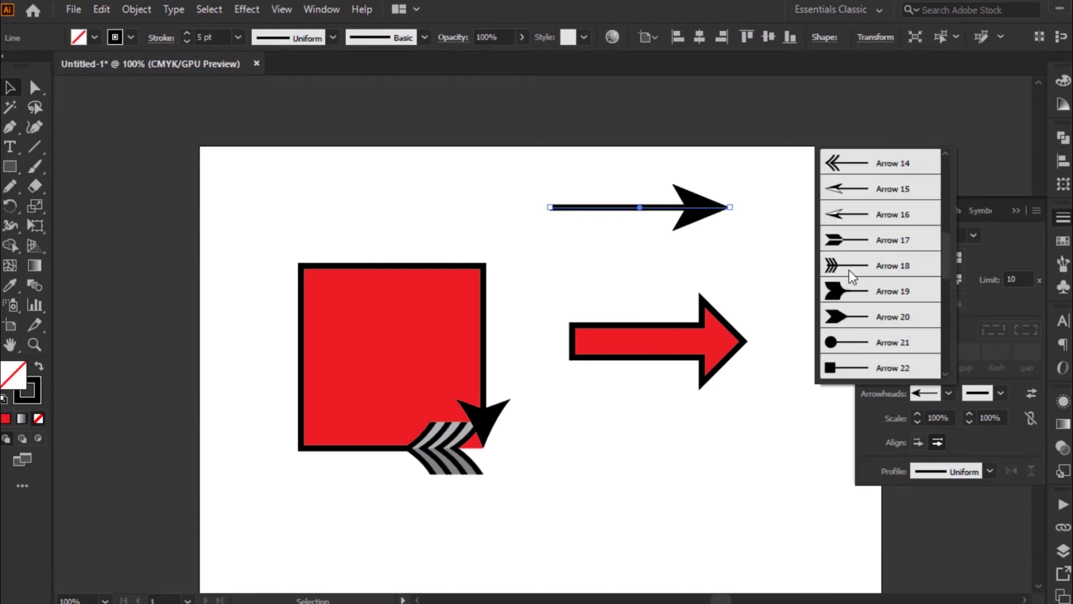
left_click(850, 268)
left_click(1000, 393)
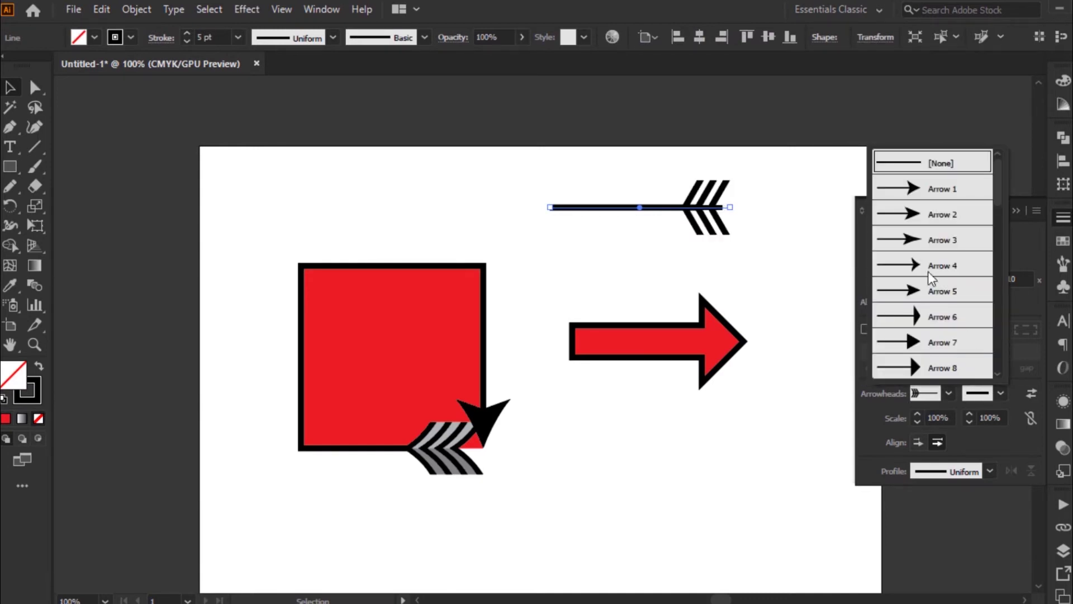
left_click(924, 196)
left_click(754, 280)
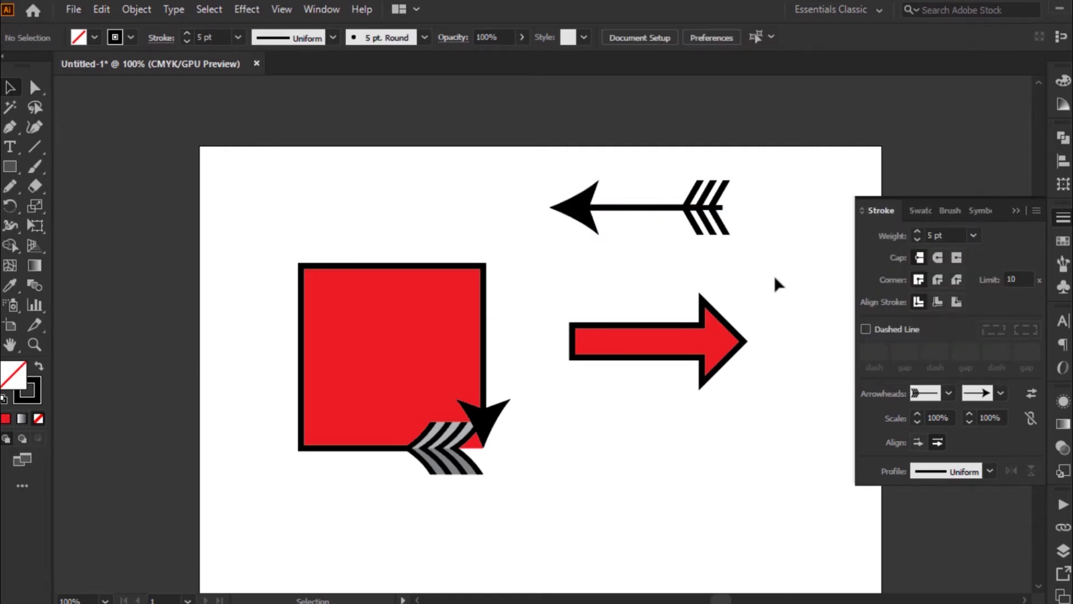
Scale the red square's start arrowhead to 60% and its end arrowhead to 58%.
left_click_drag(557, 366, 598, 332)
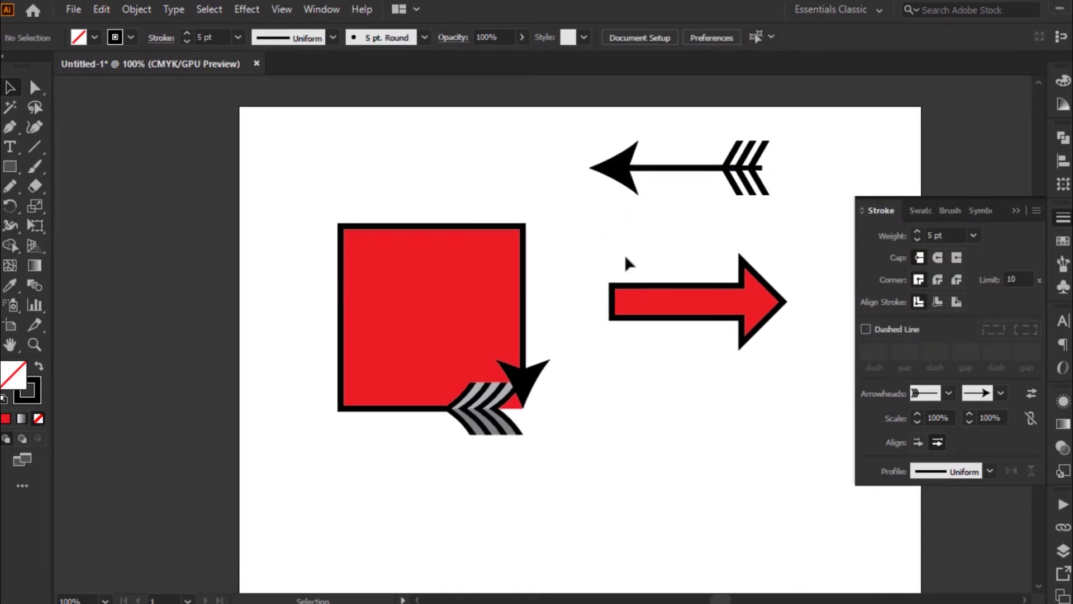
left_click(489, 305)
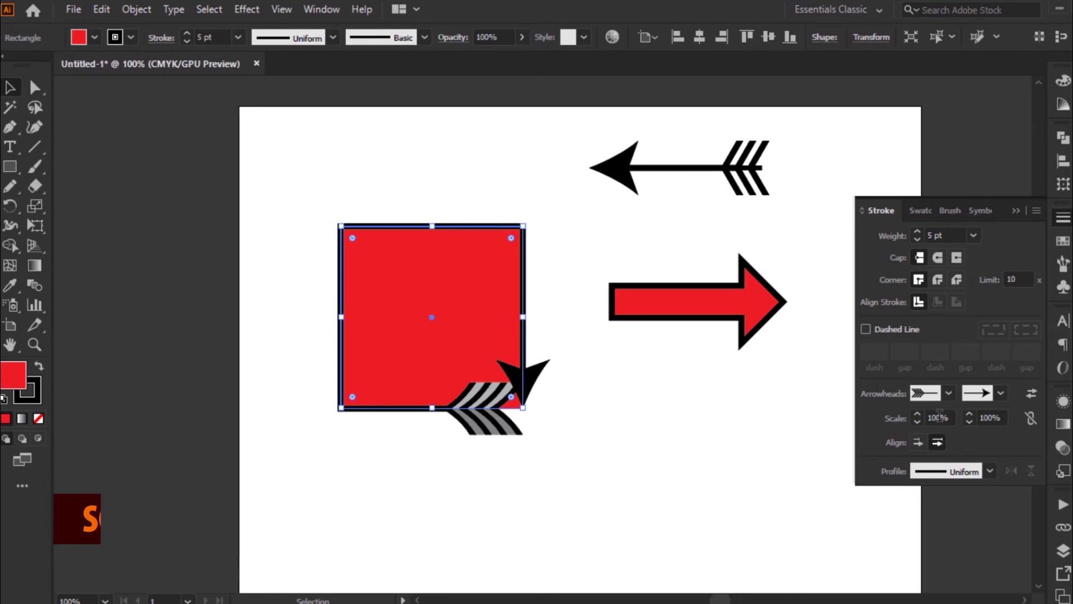
scroll(940, 416, "down", 12)
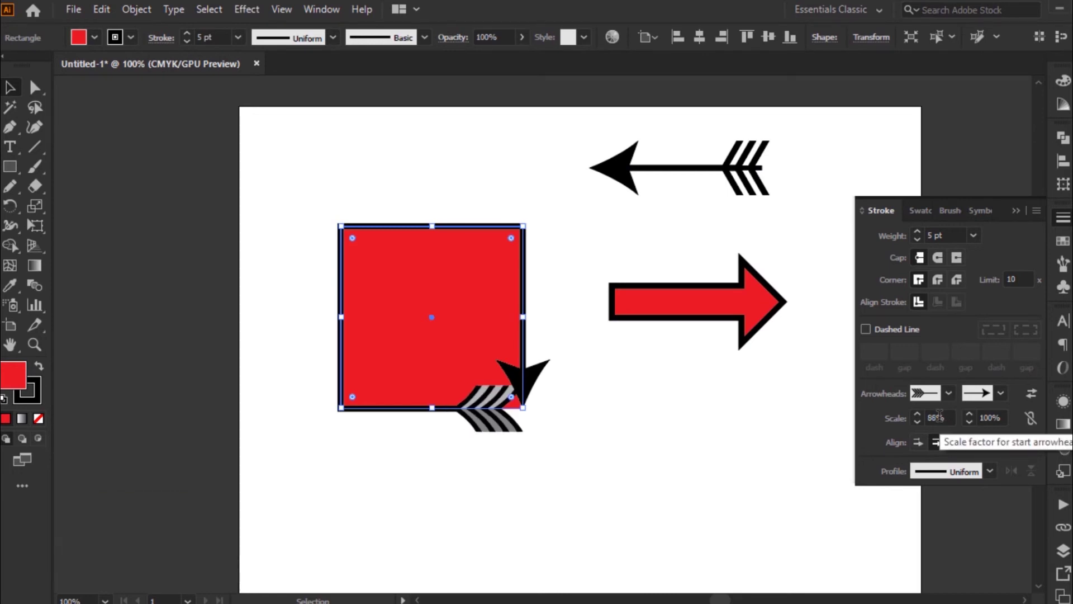
scroll(939, 416, "down", 20)
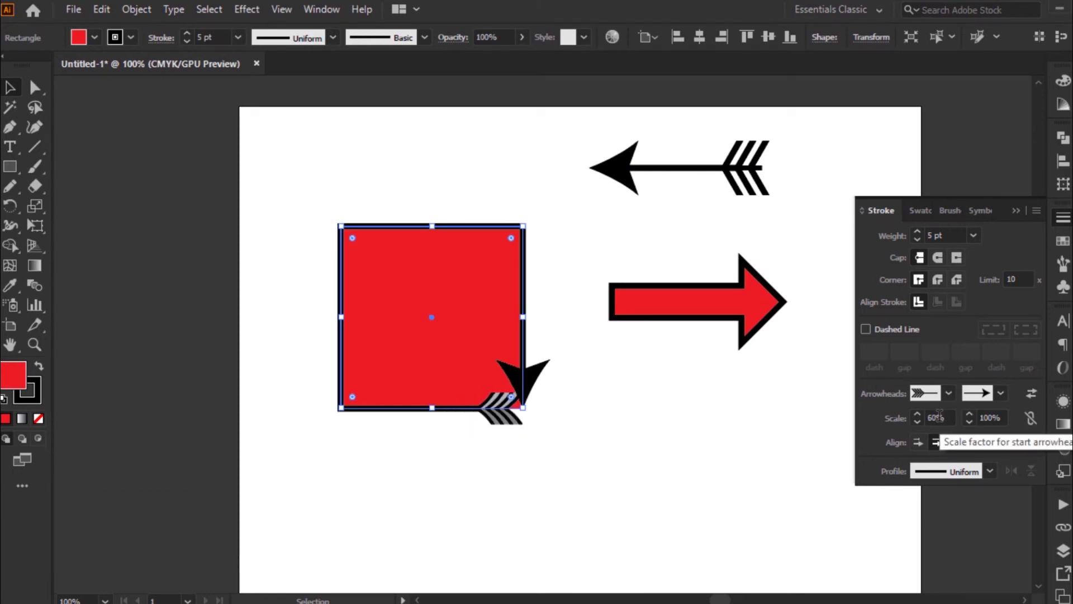
scroll(994, 417, "down", 20)
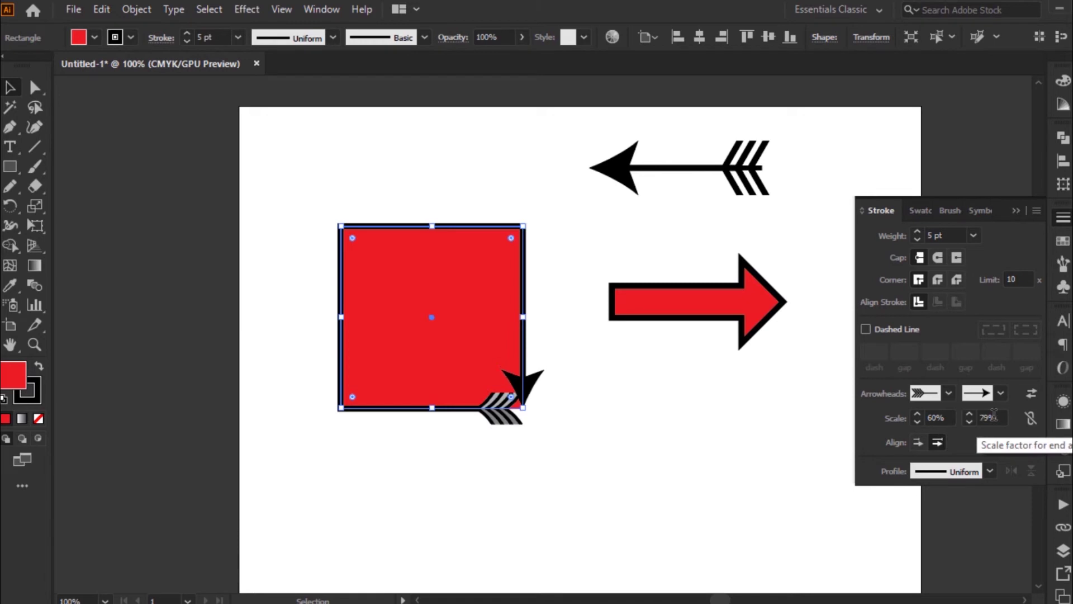
scroll(994, 416, "down", 8)
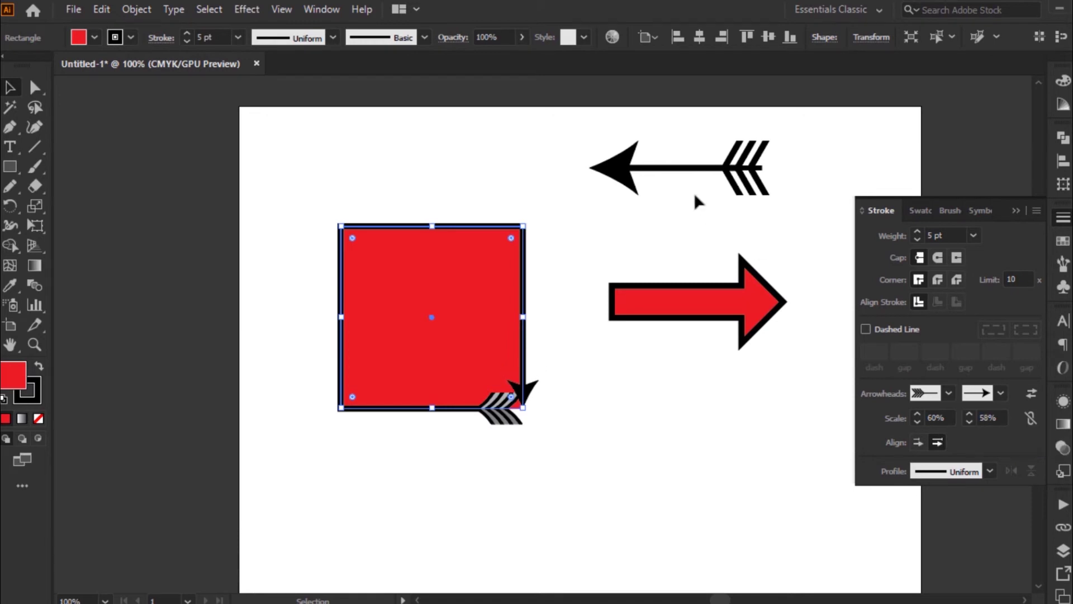
Scale both the start and end arrowheads of the straight line to 50% and deselect the line.
left_click(629, 168)
scroll(936, 417, "down", 20)
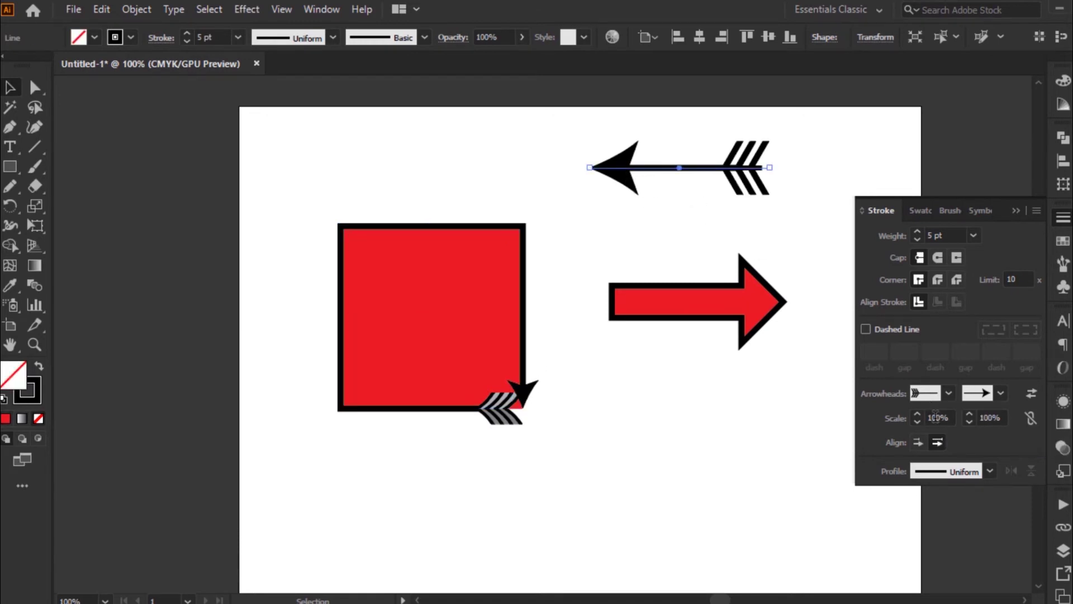
scroll(935, 417, "down", 7)
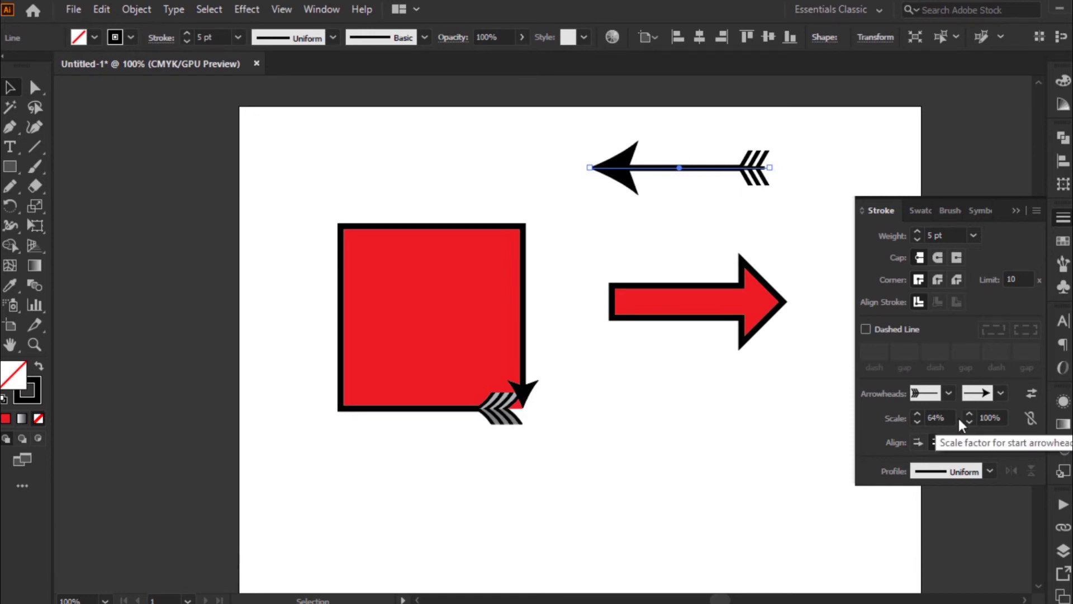
left_click(990, 417)
type("50")
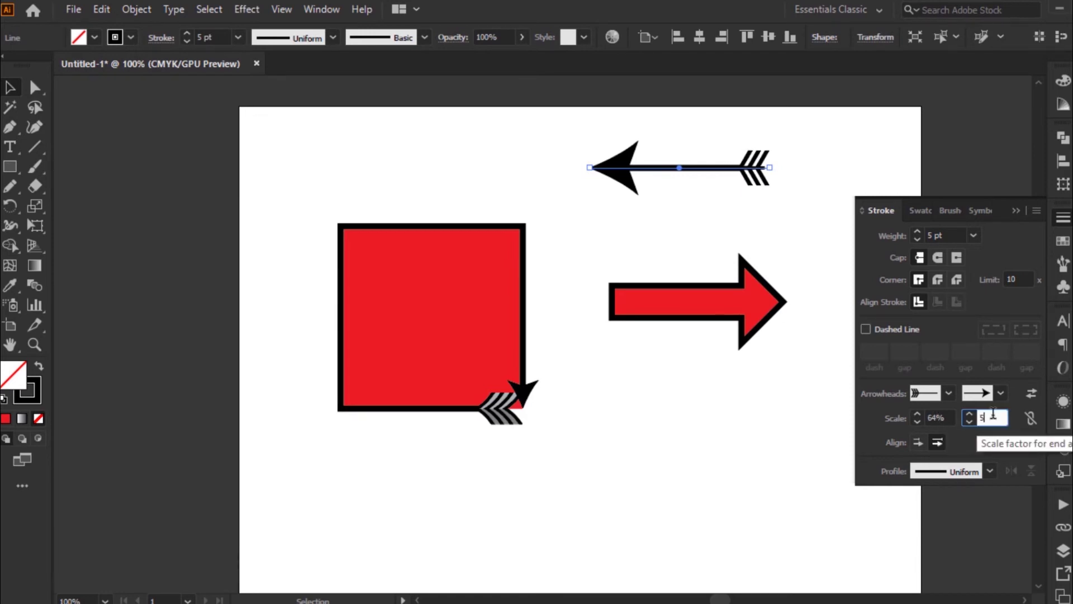
key("Return")
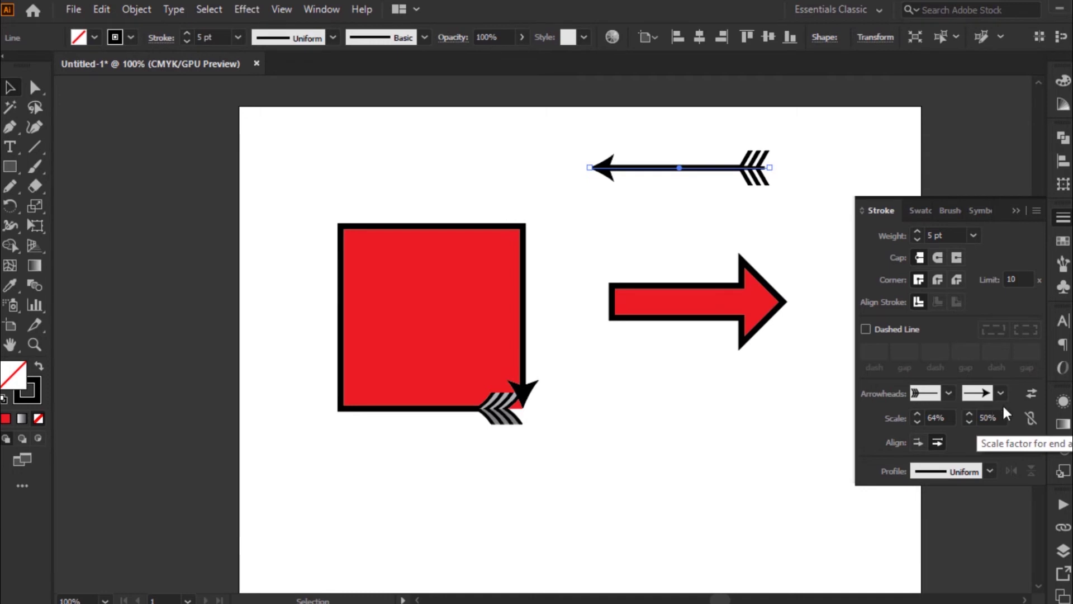
left_click(935, 419)
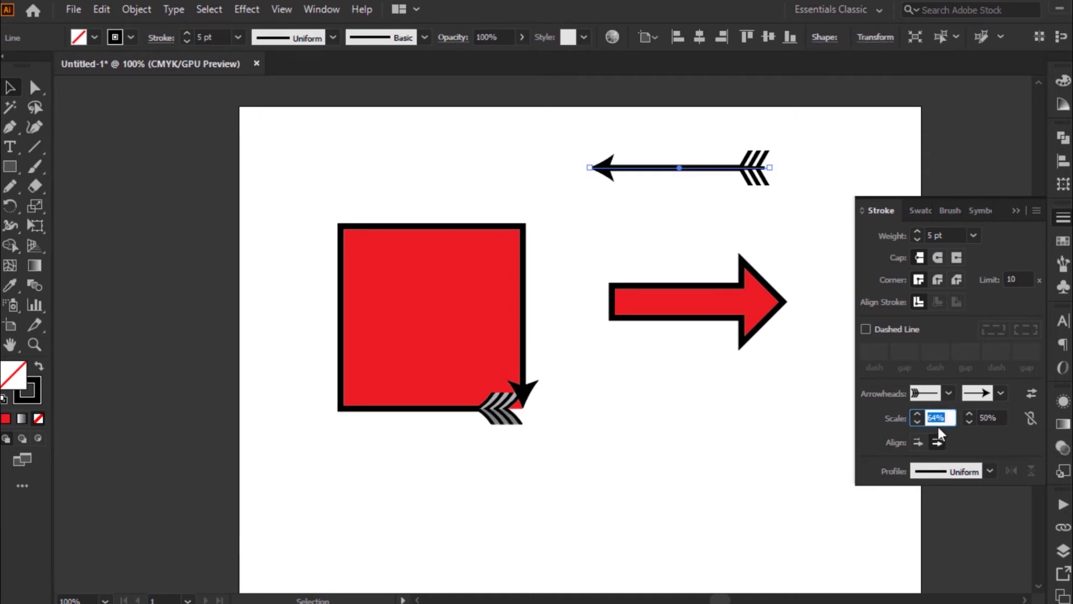
type("50")
key("Return")
left_click(700, 244)
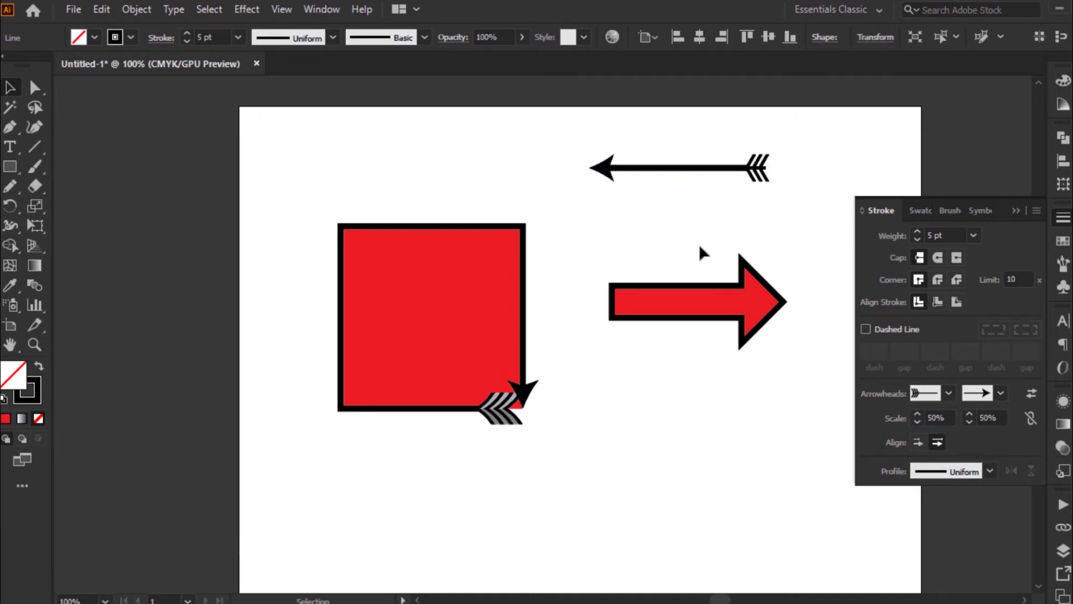
Try extending the red square's arrowhead tips beyond the path ends and undo the change.
key("space")
left_click_drag(510, 317, 513, 283)
left_click_drag(318, 146, 583, 388)
left_click(566, 360)
left_click(440, 296)
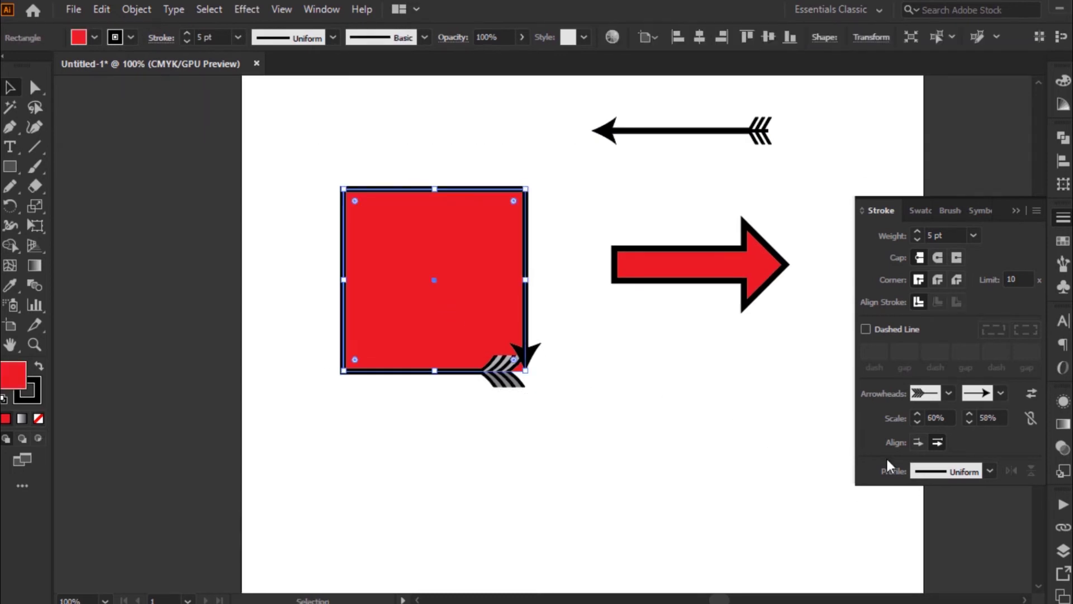
left_click(921, 440)
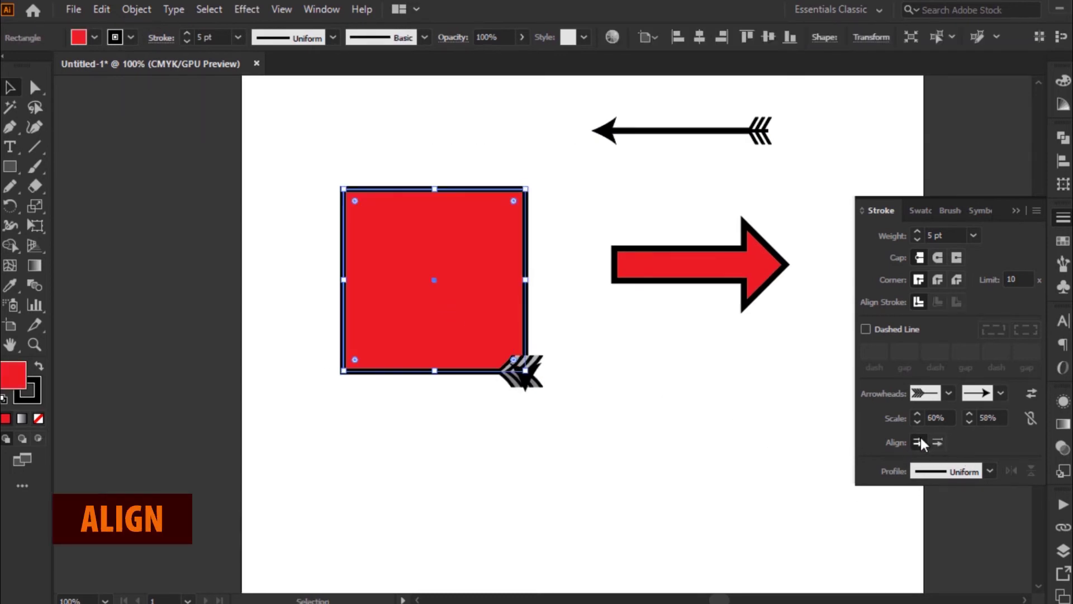
left_click(781, 431)
left_click_drag(297, 159, 595, 450)
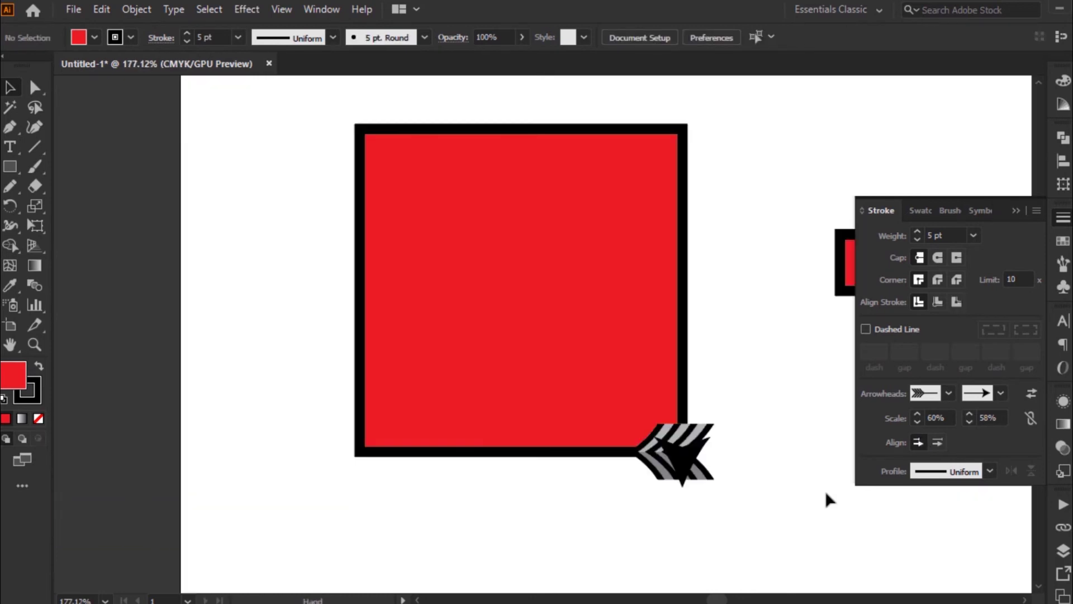
key("ctrl+z")
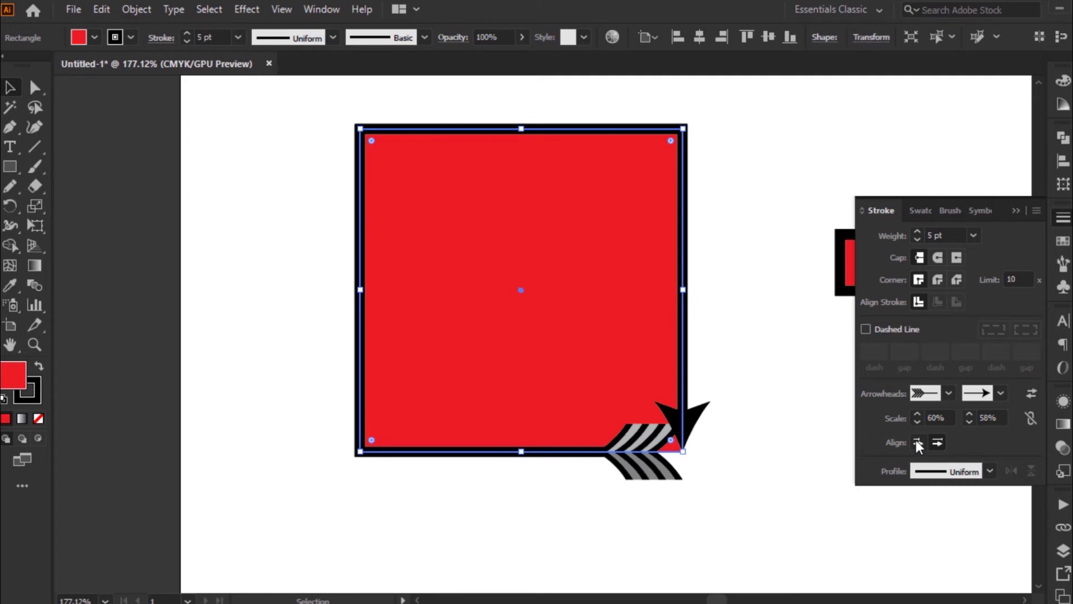
Align the red square's arrowheads so that their tips extend beyond the ends of the path.
left_click_drag(306, 290, 810, 565)
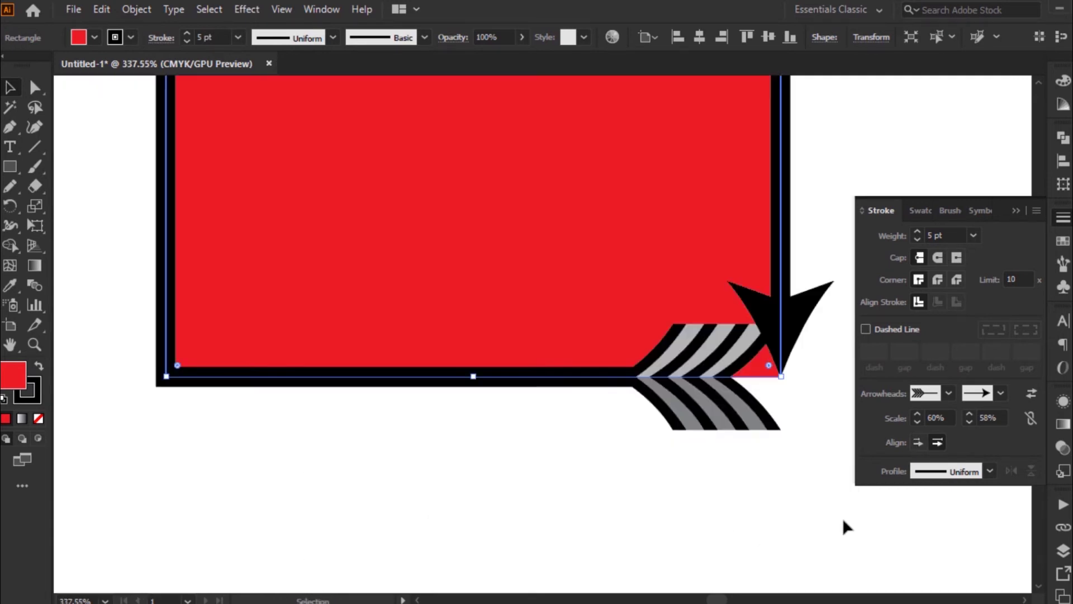
left_click(920, 443)
left_click(765, 326, "ctrl+alt")
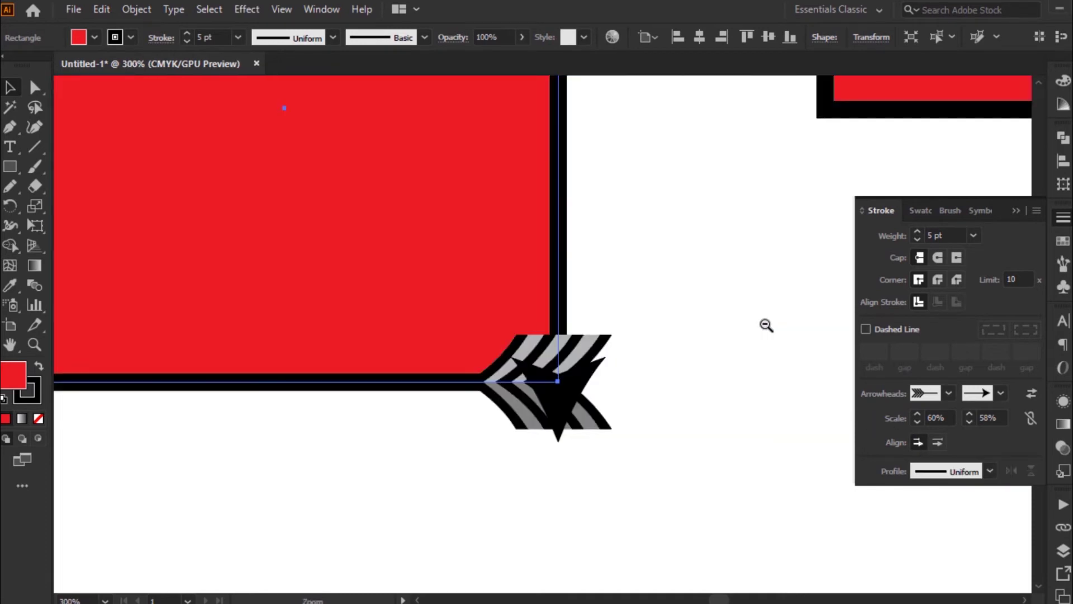
left_click(764, 326, "ctrl+alt")
left_click(764, 326, "ctrl+alt")
Try the straight line's end arrowhead extended beyond the path end, and return its tip to the end of the path.
left_click_drag(633, 242, 776, 517)
left_click_drag(445, 176, 725, 345)
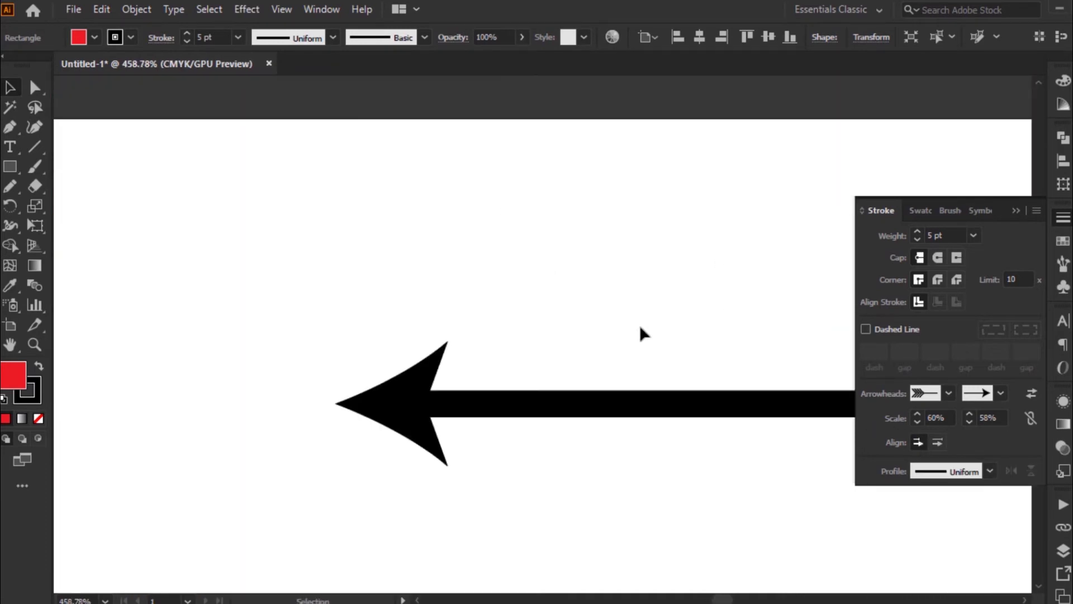
left_click(514, 409)
left_click(521, 405)
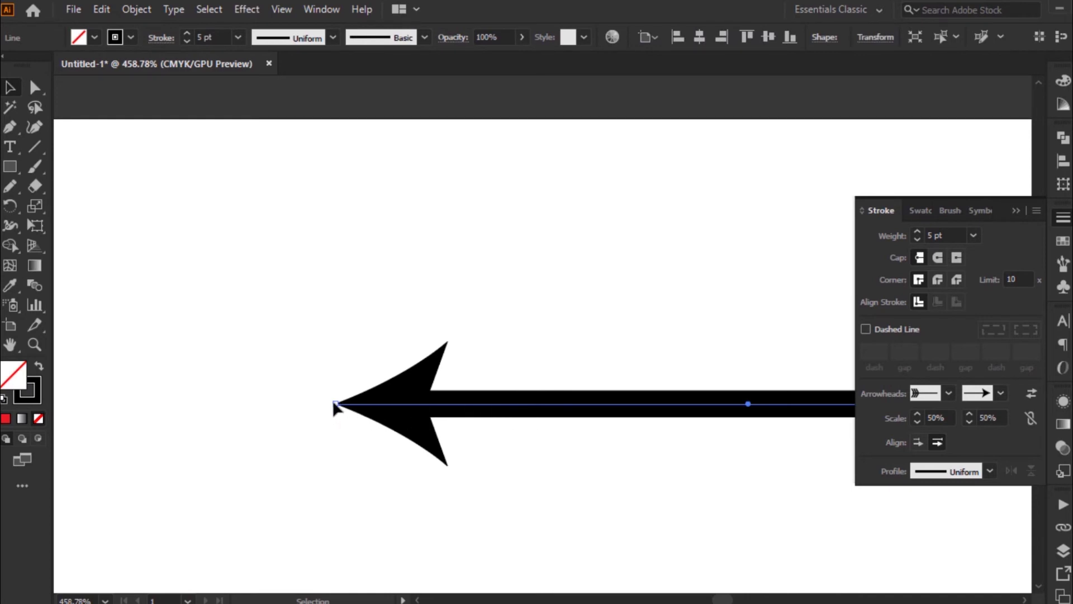
left_click(918, 441)
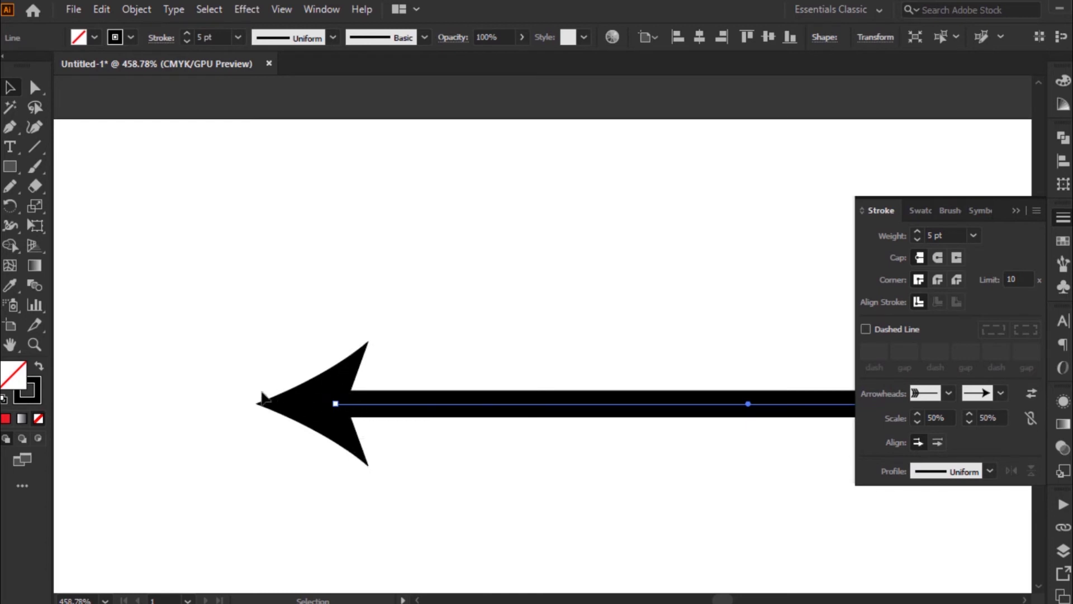
left_click(935, 444)
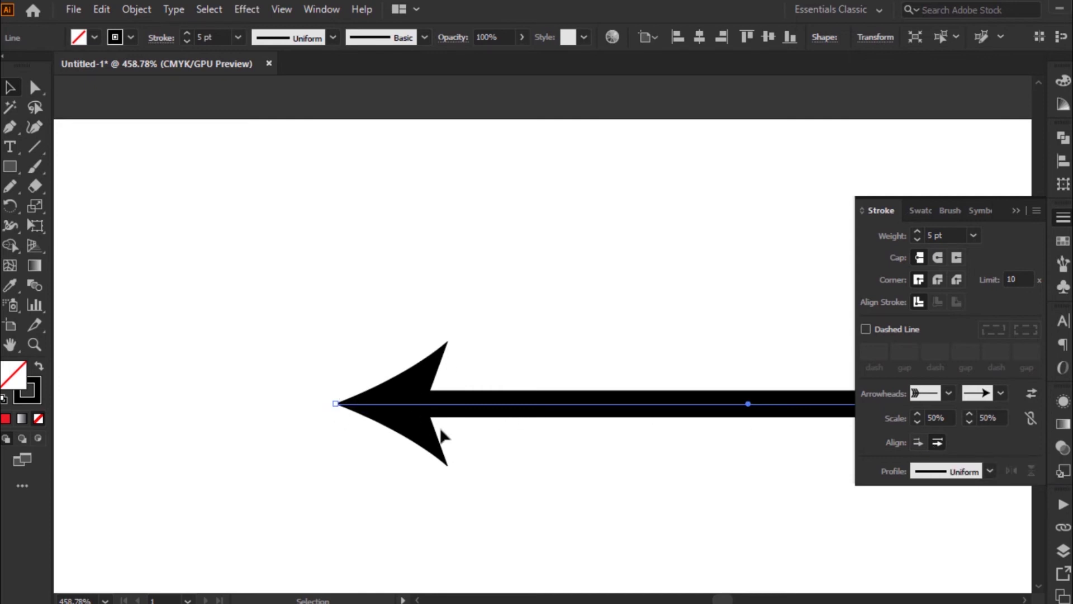
Examine the line's feathered start arrowhead with its alignment extended beyond the path, and restore placement at the path end.
left_click(549, 424, "ctrl+alt")
left_click(548, 425, "ctrl+alt")
left_click(548, 425, "ctrl+alt")
left_click_drag(596, 428, 521, 382)
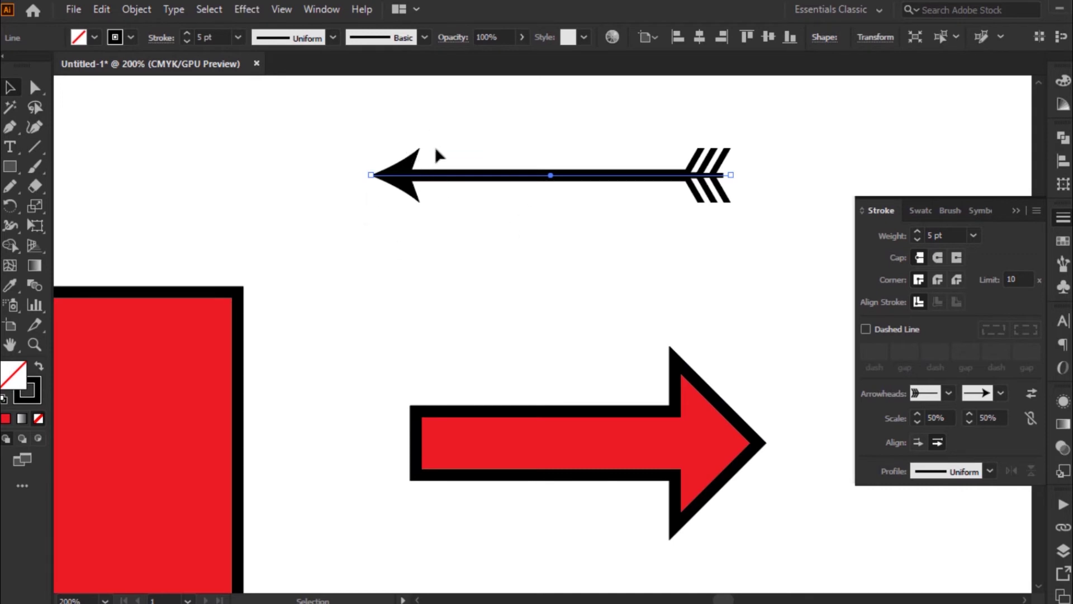
key("ctrl+space")
left_click_drag(322, 115, 430, 290)
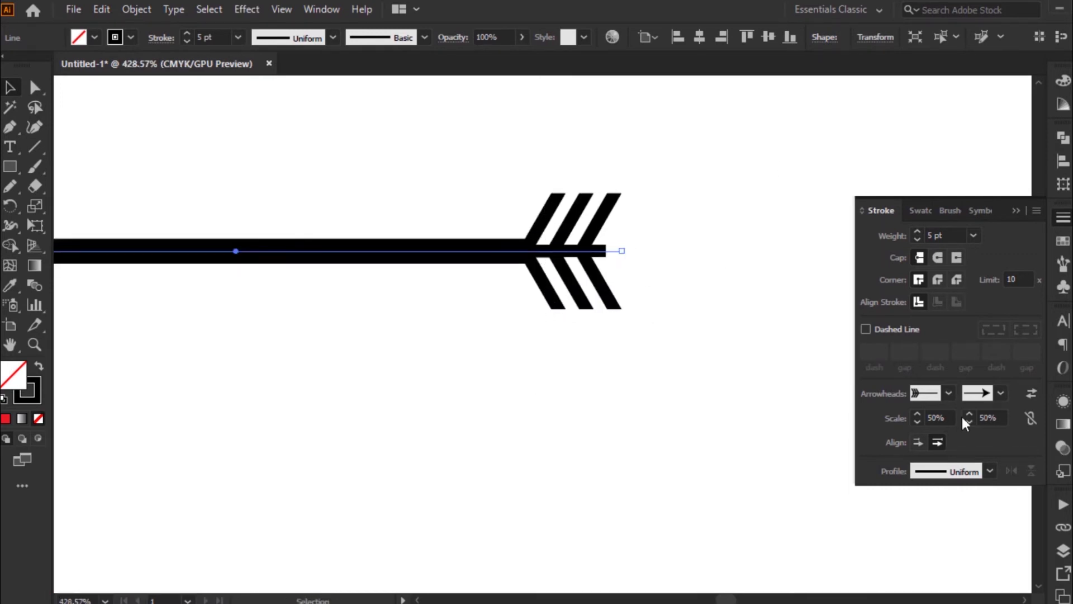
left_click(918, 442)
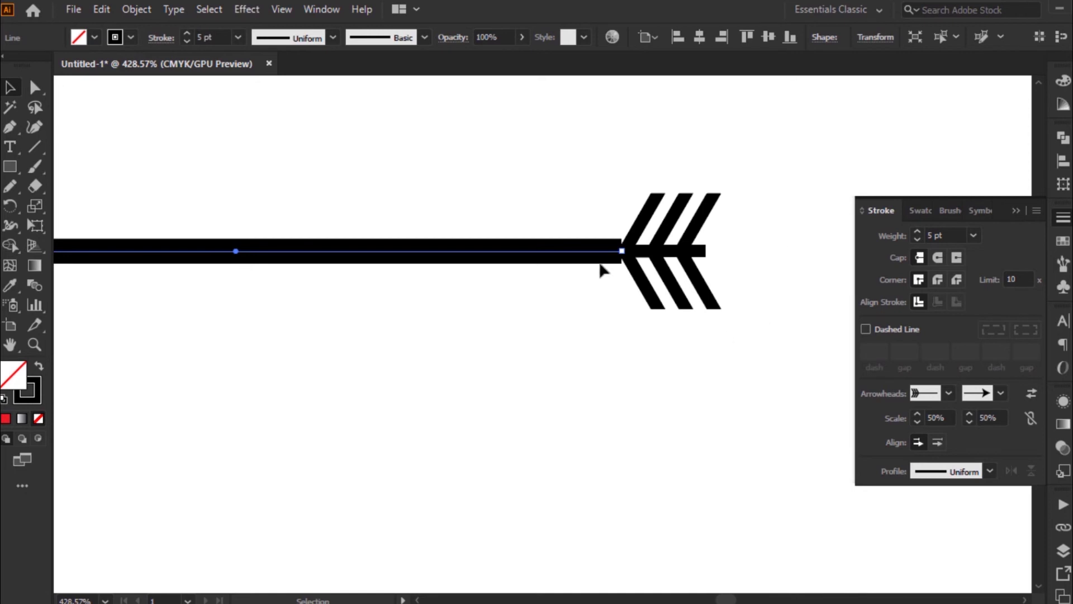
left_click(938, 440)
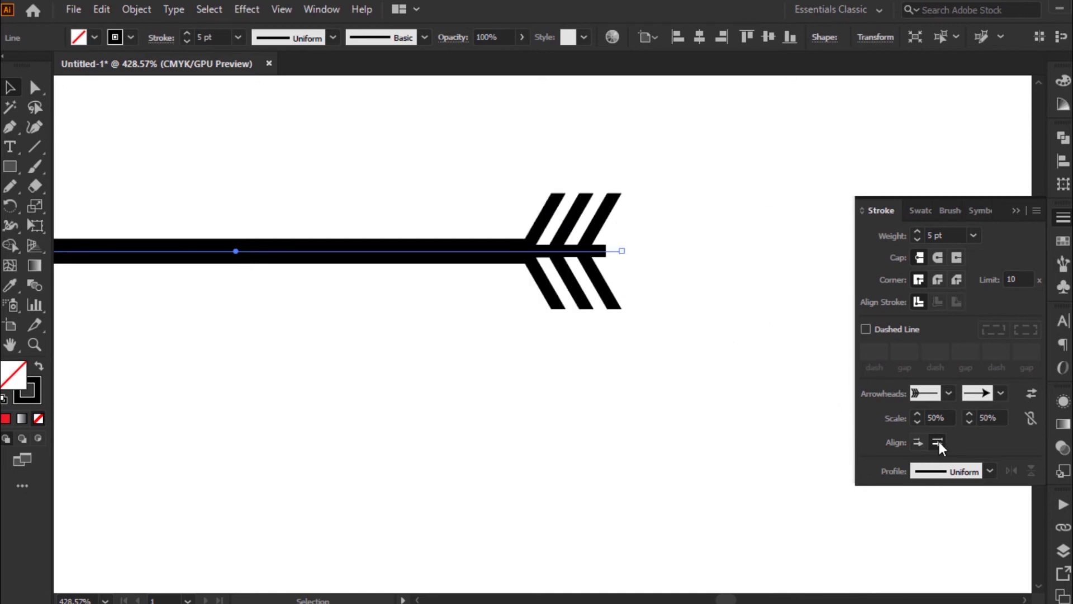
Try the pointing-hand Arrow 35 as the start arrowhead on the red square's stroke.
key("ctrl+alt+space")
left_click(553, 322, "ctrl+alt")
left_click(553, 322, "ctrl+alt")
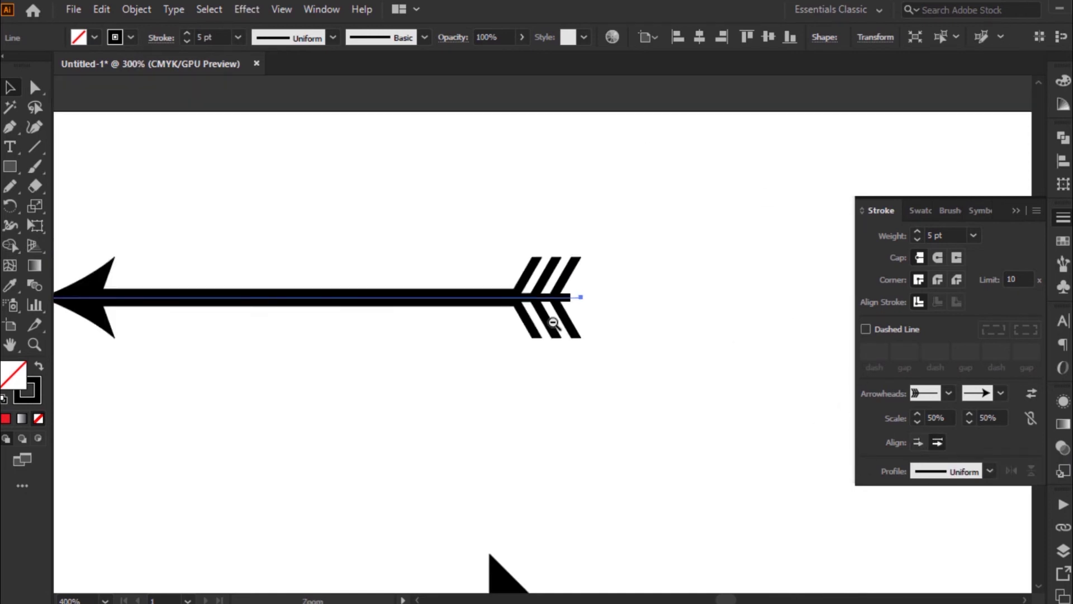
left_click(552, 323, "ctrl+alt")
left_click(440, 421, "ctrl+alt")
left_click_drag(441, 421, 625, 260)
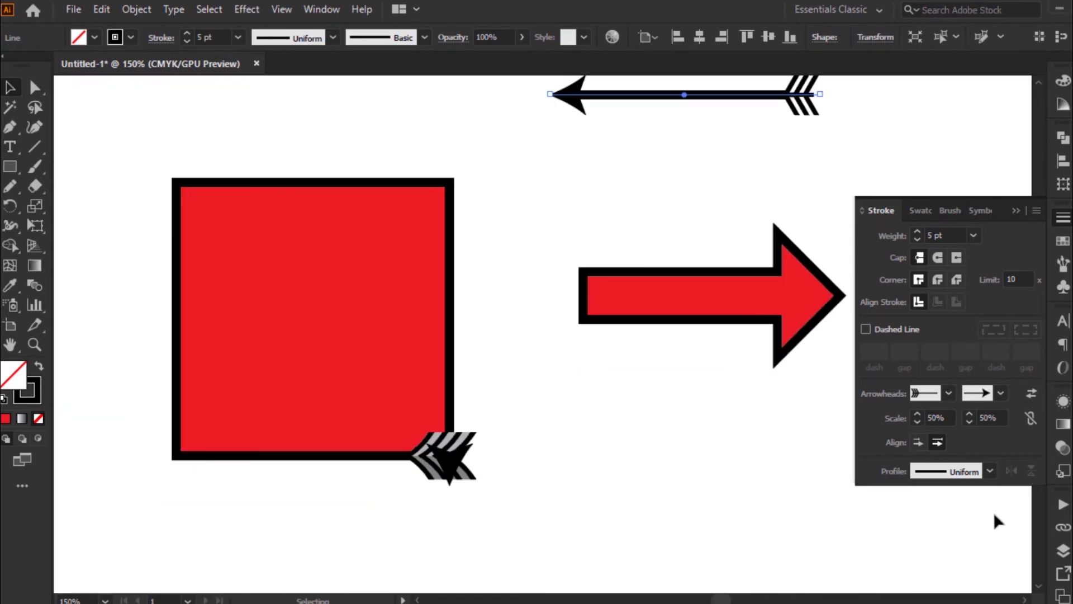
left_click(365, 344)
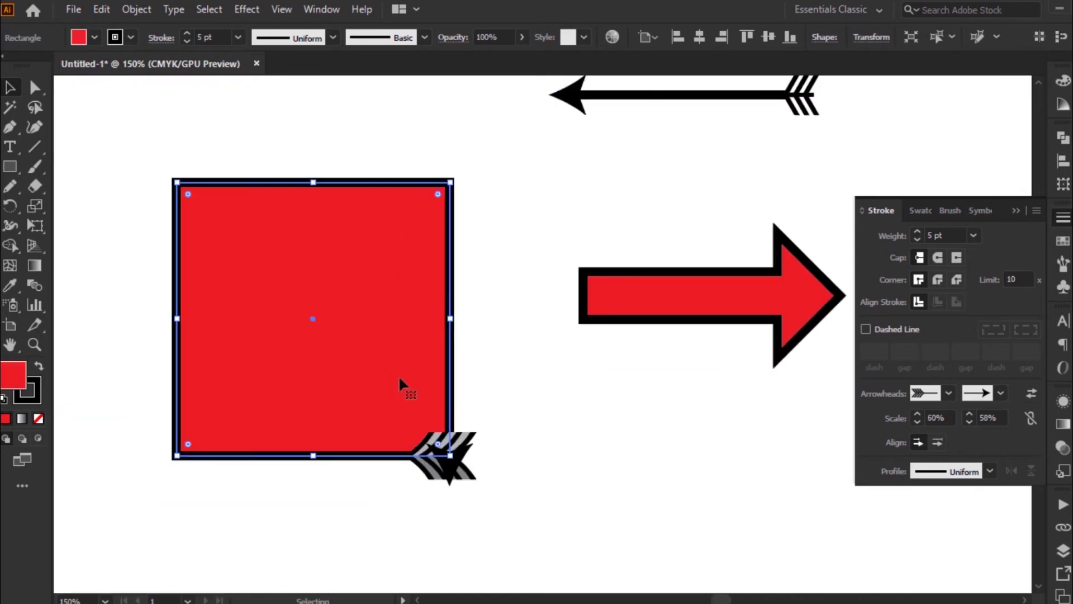
left_click(934, 390)
scroll(883, 212, "up", 7)
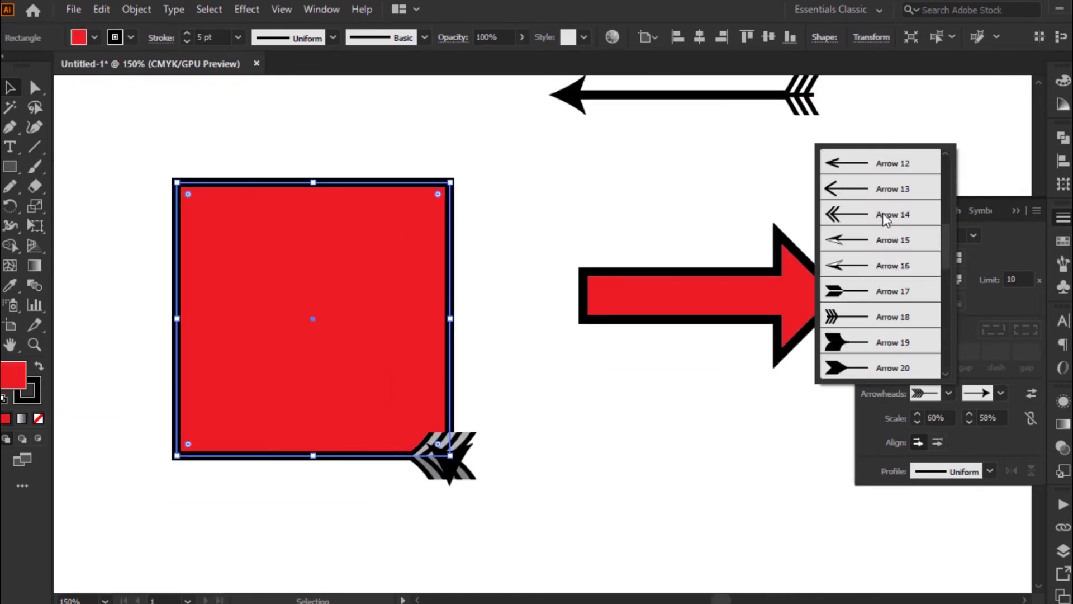
scroll(911, 235, "down", 10)
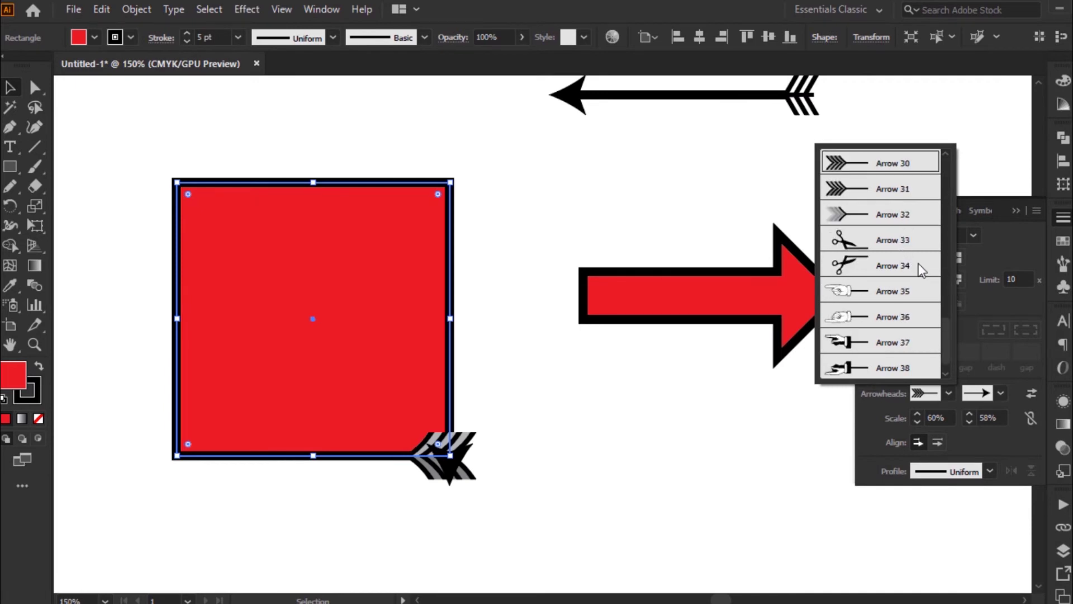
left_click(886, 290)
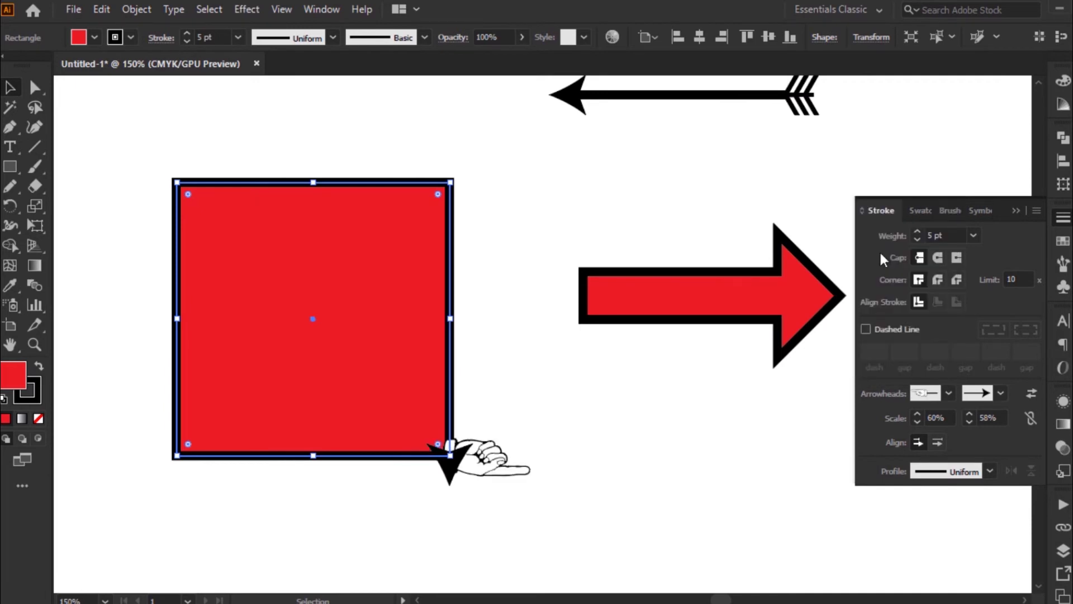
Remove the start and end arrowheads from the red square's stroke by setting both to None.
left_click(949, 393)
scroll(889, 213, "up", 11)
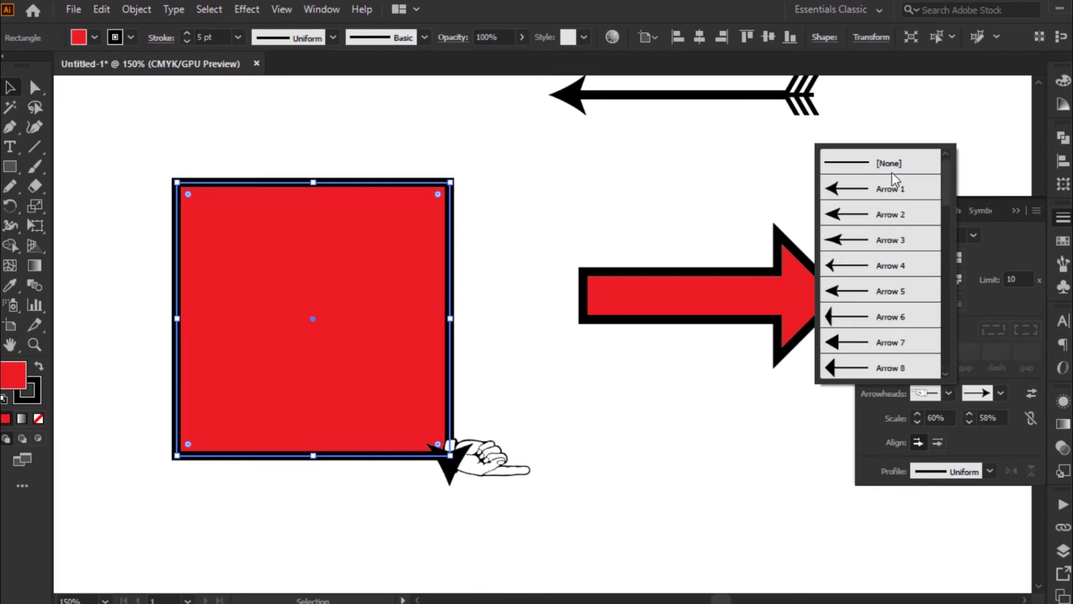
left_click(892, 168)
left_click(1000, 393)
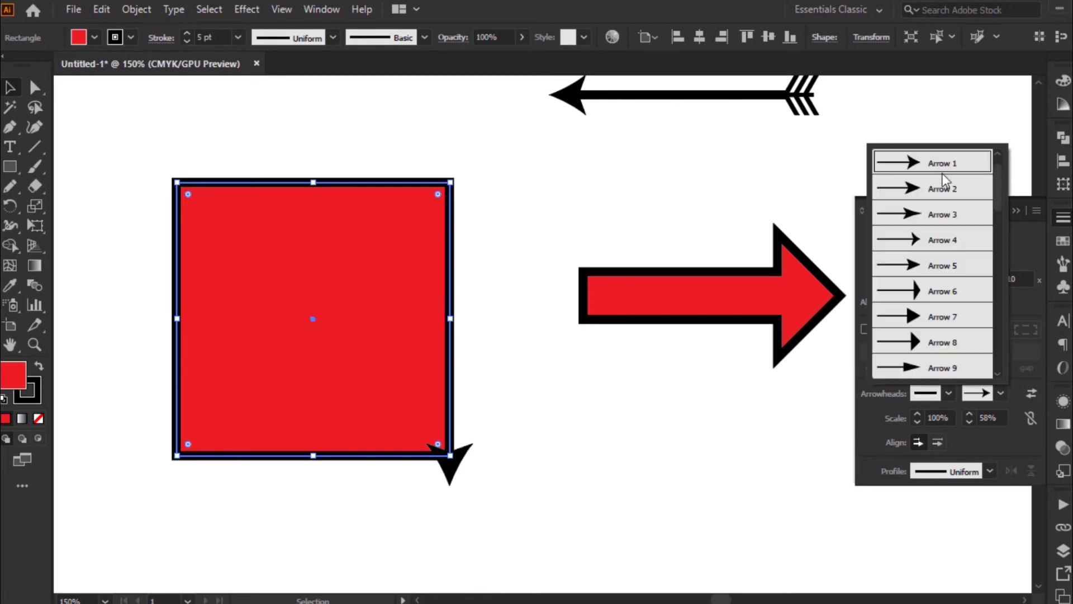
scroll(946, 167, "up", 1)
left_click(930, 165)
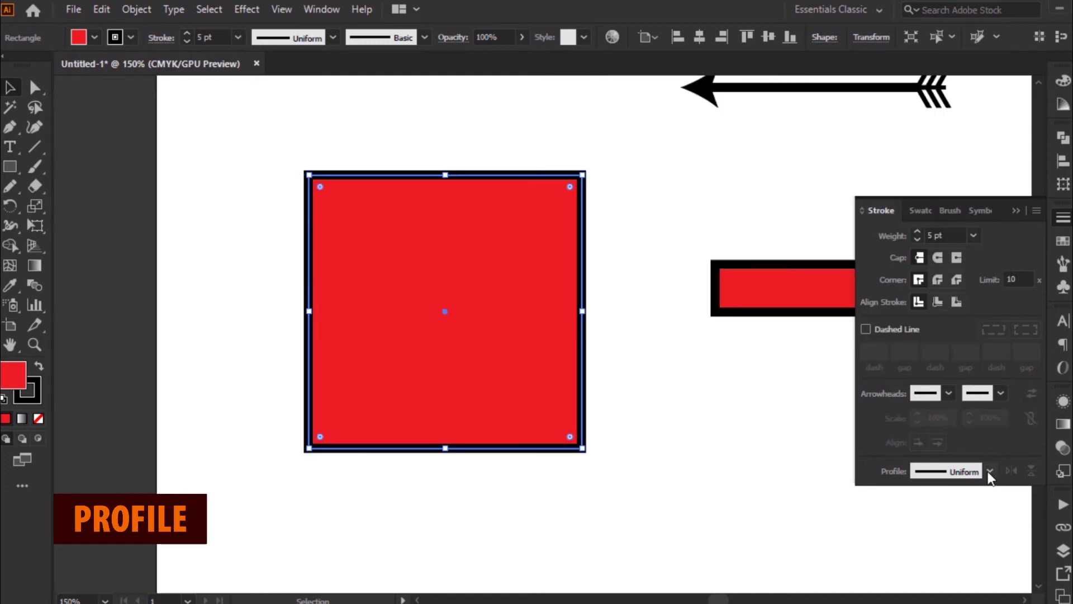
Apply Width Profile 1 to the red square's stroke and deselect the square.
left_click(979, 474)
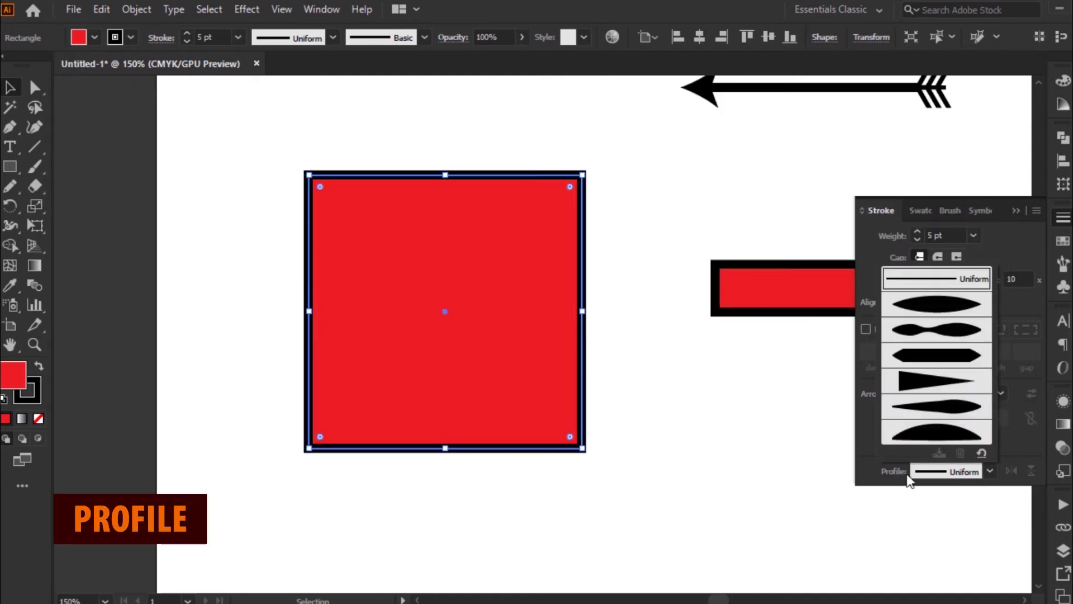
left_click(736, 389)
key("ctrl+space")
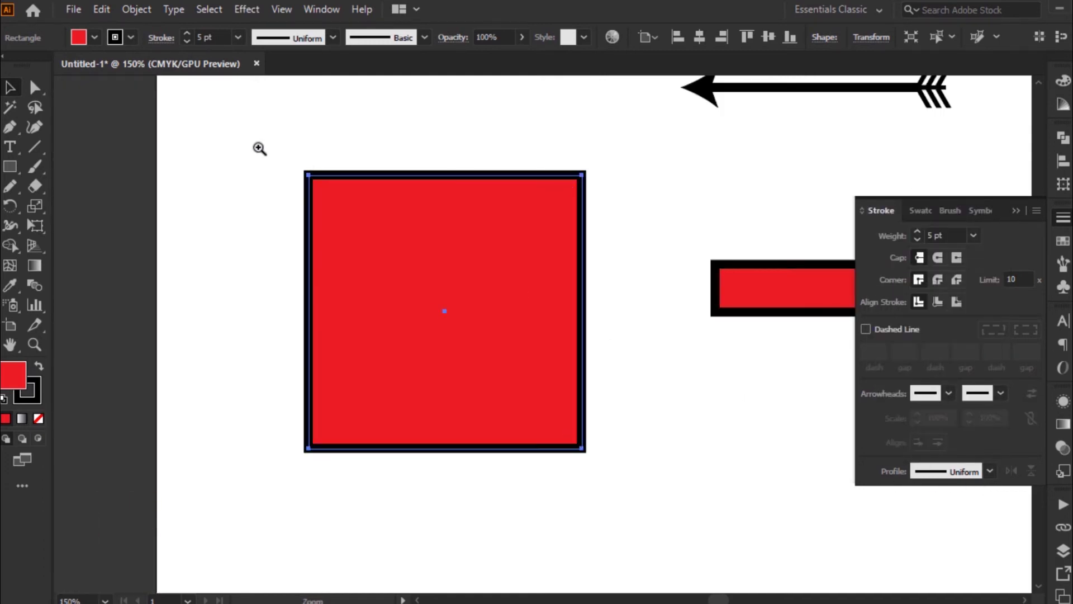
left_click_drag(258, 147, 632, 492)
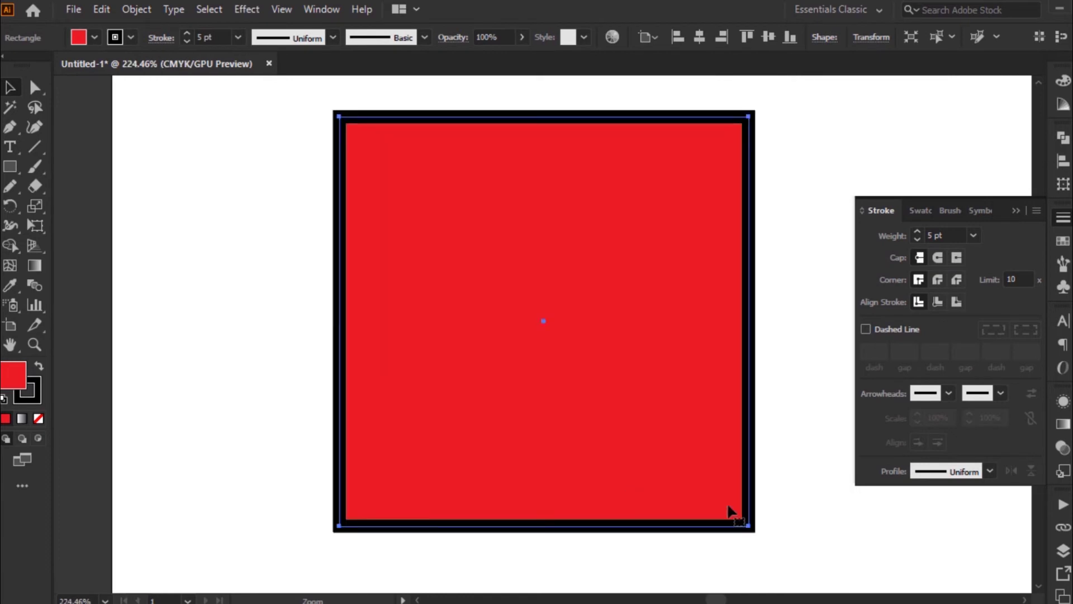
left_click(970, 465)
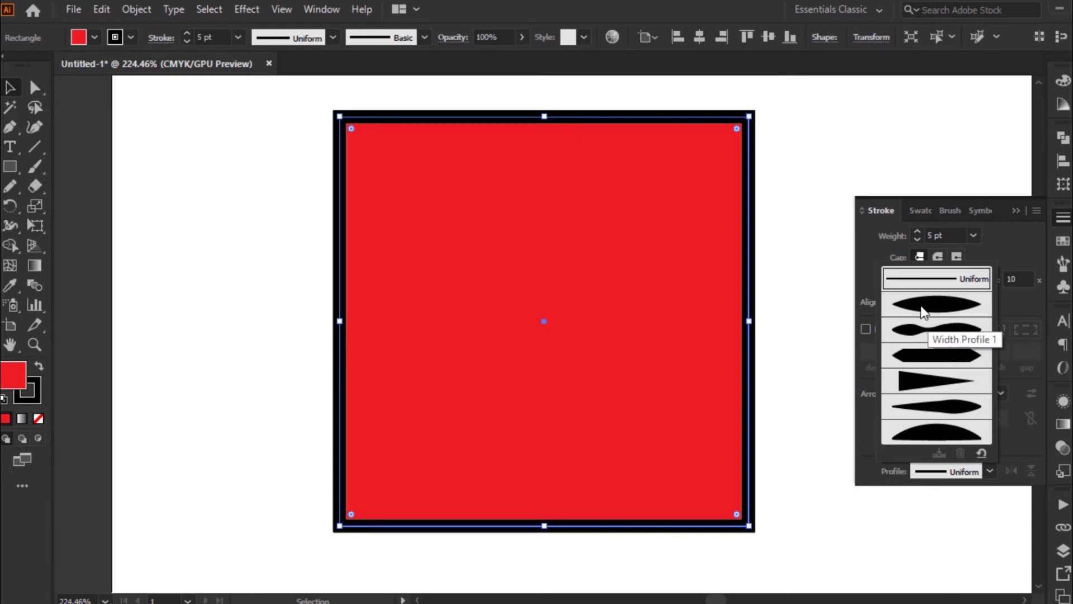
left_click(950, 306)
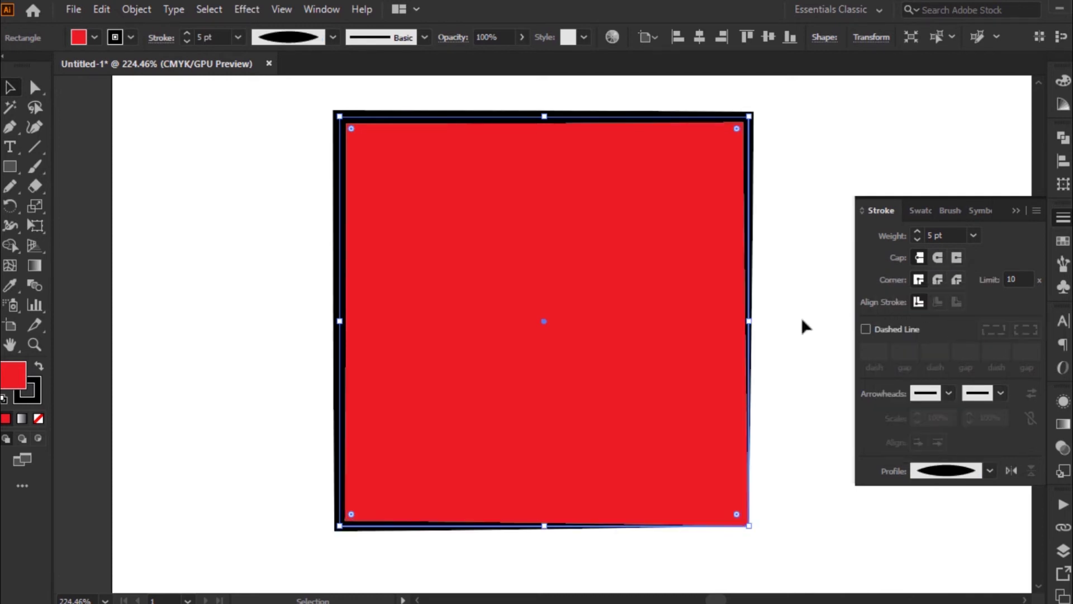
left_click(785, 368)
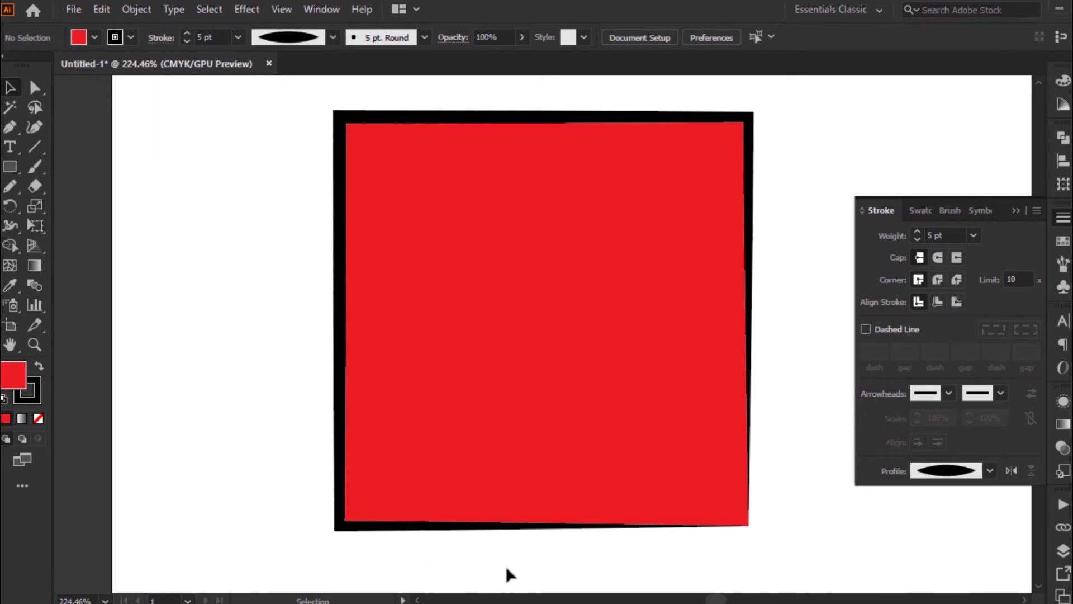
Remove the start and end arrowheads from the black line above the arrow by setting both to None.
left_click(626, 433)
left_click_drag(670, 302, 327, 446)
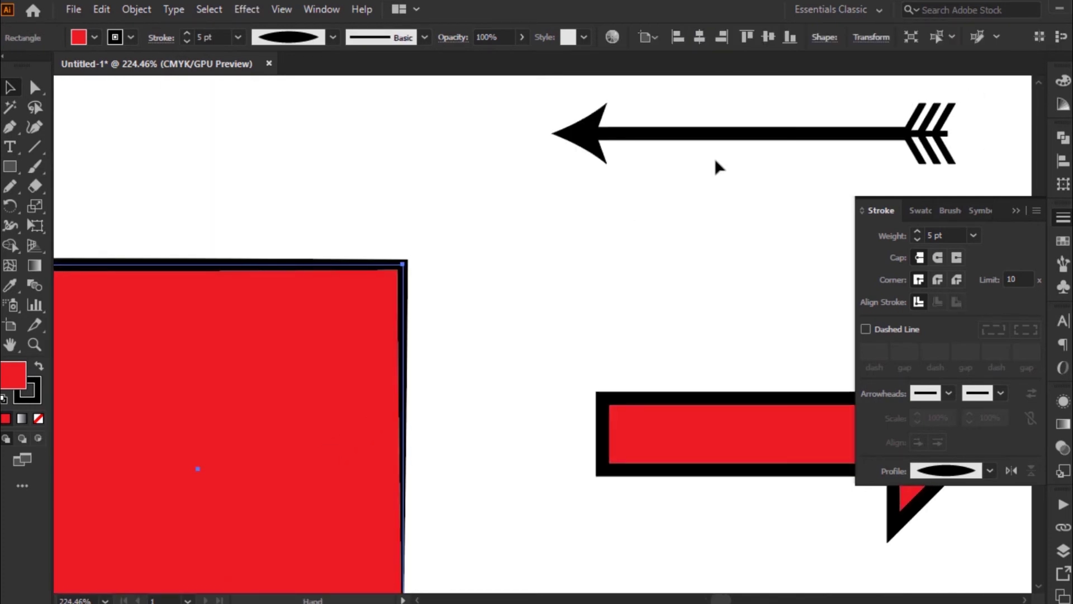
left_click_drag(717, 168, 619, 277)
left_click_drag(646, 161, 816, 337)
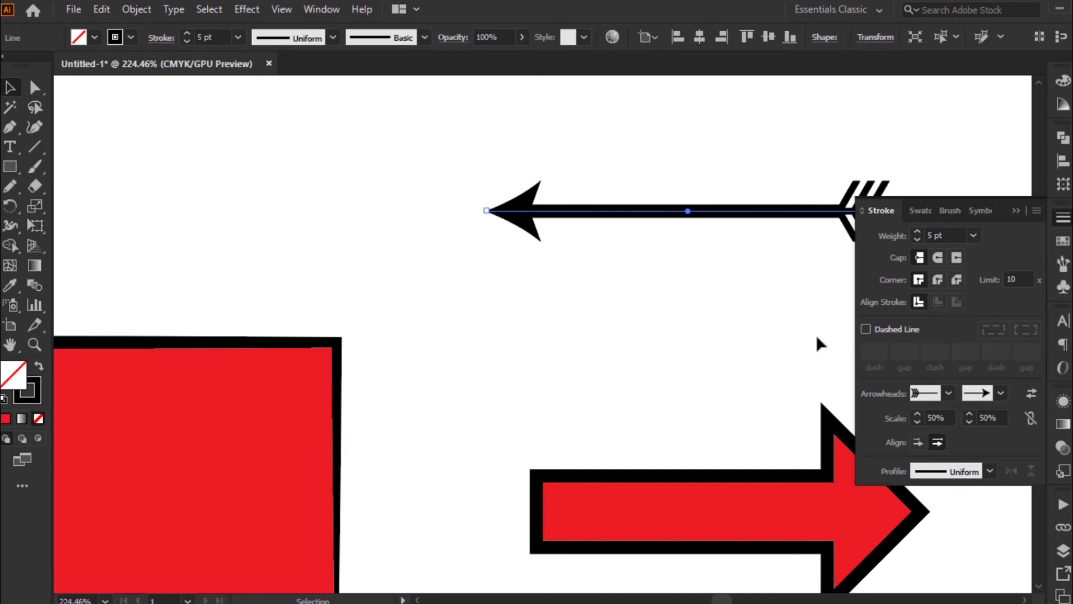
left_click(948, 393)
scroll(906, 201, "up", 5)
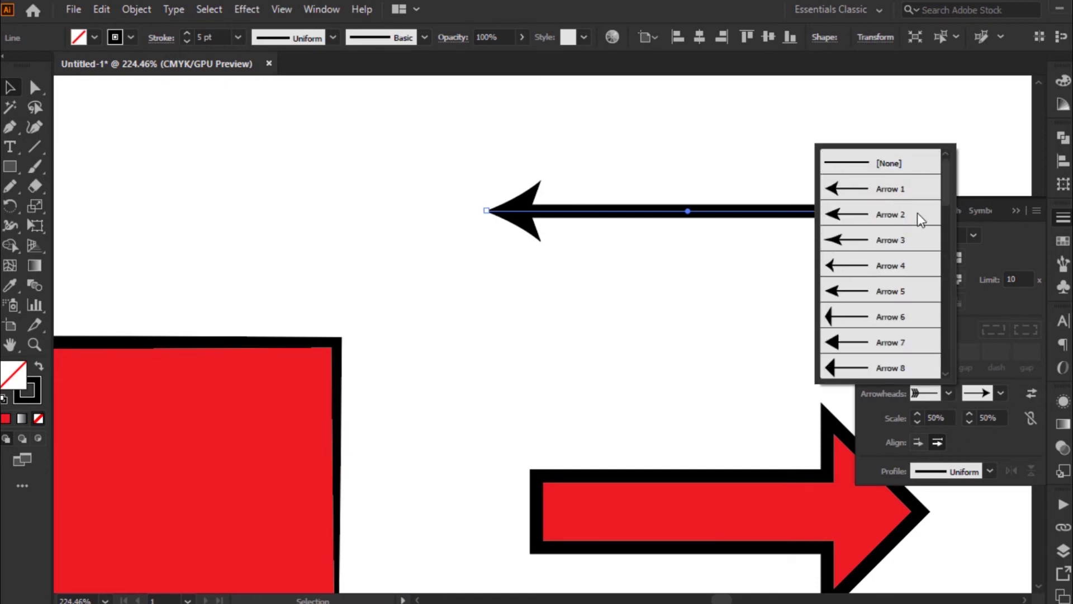
left_click(897, 171)
left_click(993, 391)
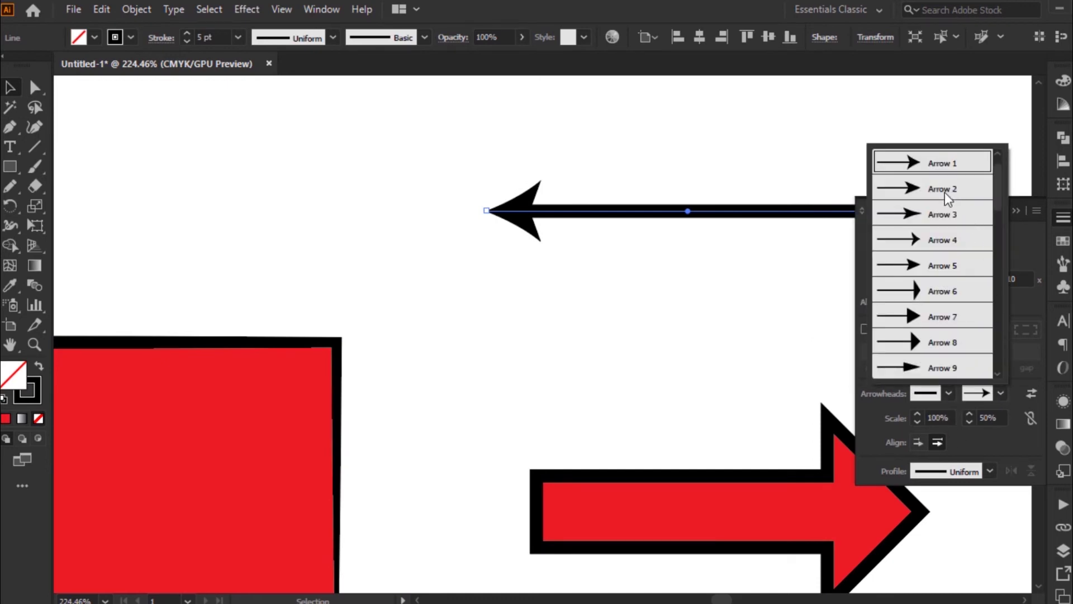
scroll(953, 195, "up", 1)
left_click(952, 175)
Apply Width Profile 1 to the plain black line's stroke and deselect it.
left_click_drag(546, 314, 439, 317)
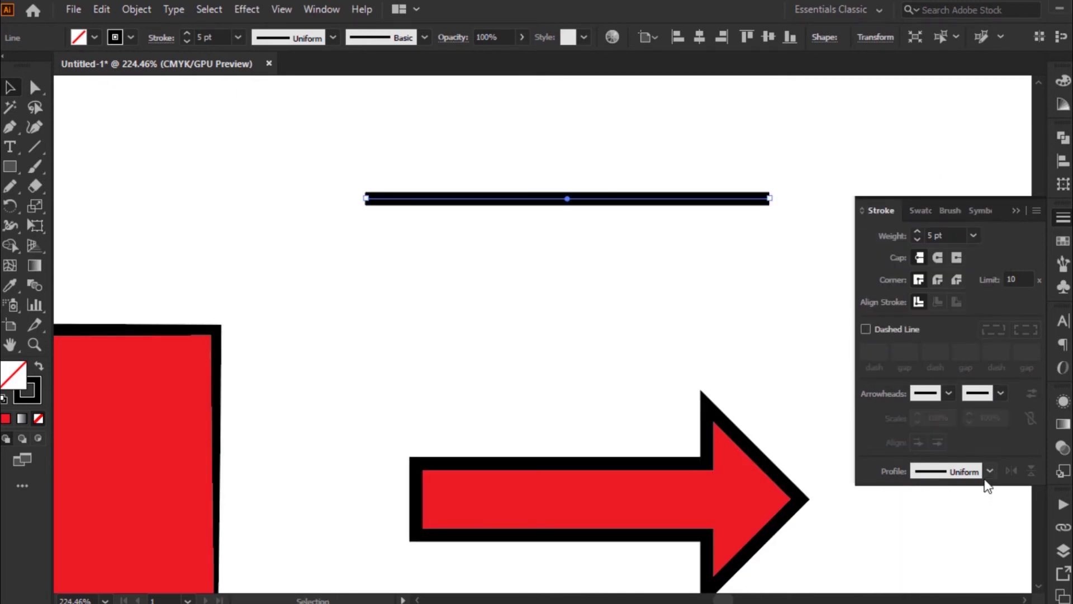
left_click(988, 471)
left_click(932, 306)
left_click(475, 243)
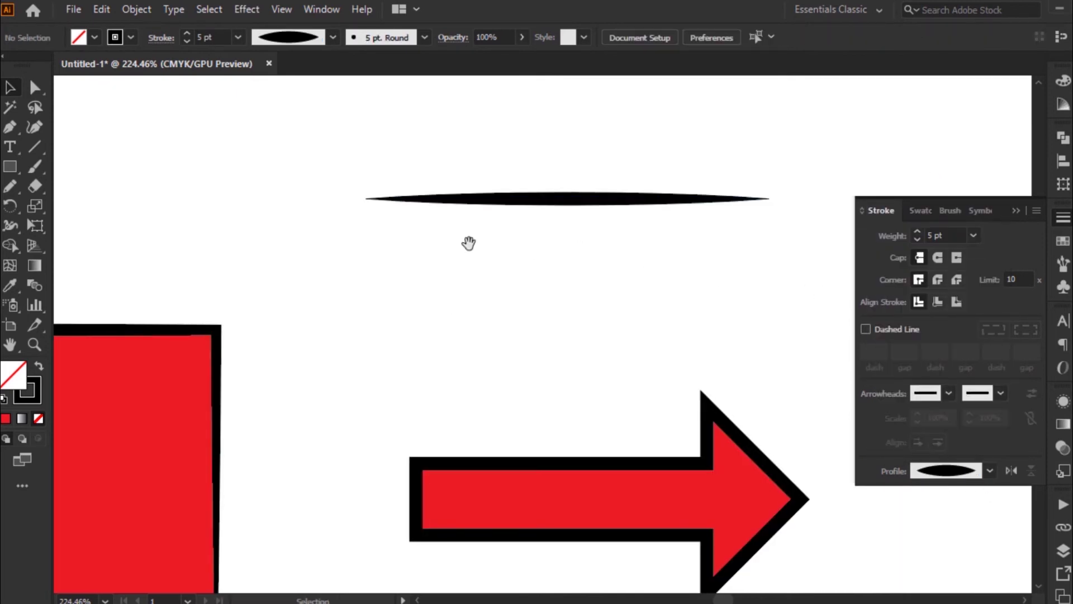
Duplicate the tapered black line directly below the original and move the red arrow further down the artboard.
left_click_drag(318, 135, 821, 354)
left_click(611, 376, "ctrl+alt")
left_click(611, 375, "ctrl+alt")
left_click(610, 376, "ctrl+alt")
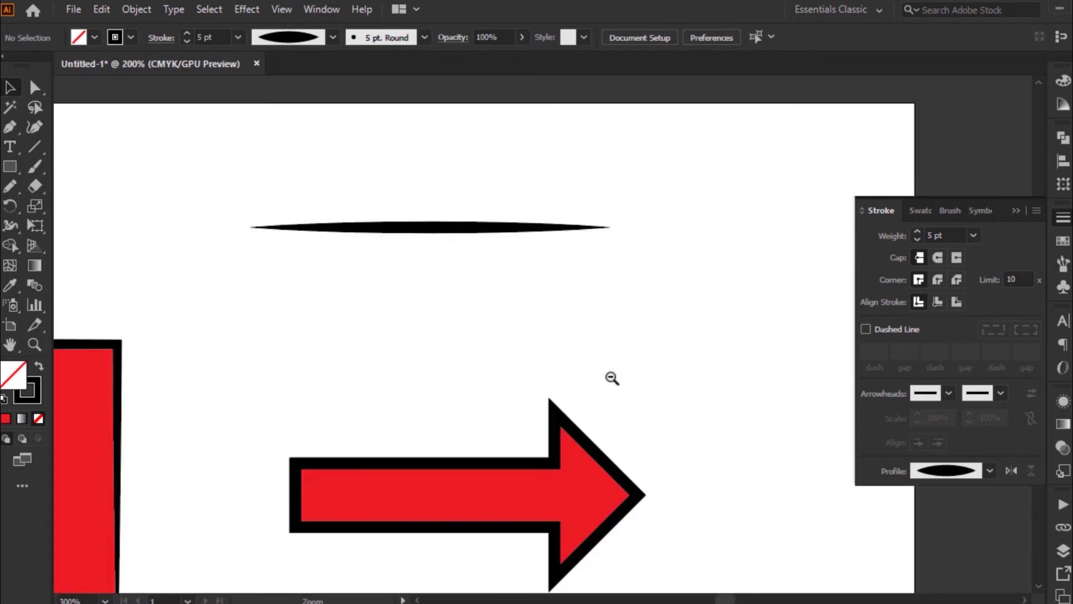
left_click(610, 375, "ctrl+alt")
left_click_drag(483, 376, 692, 337)
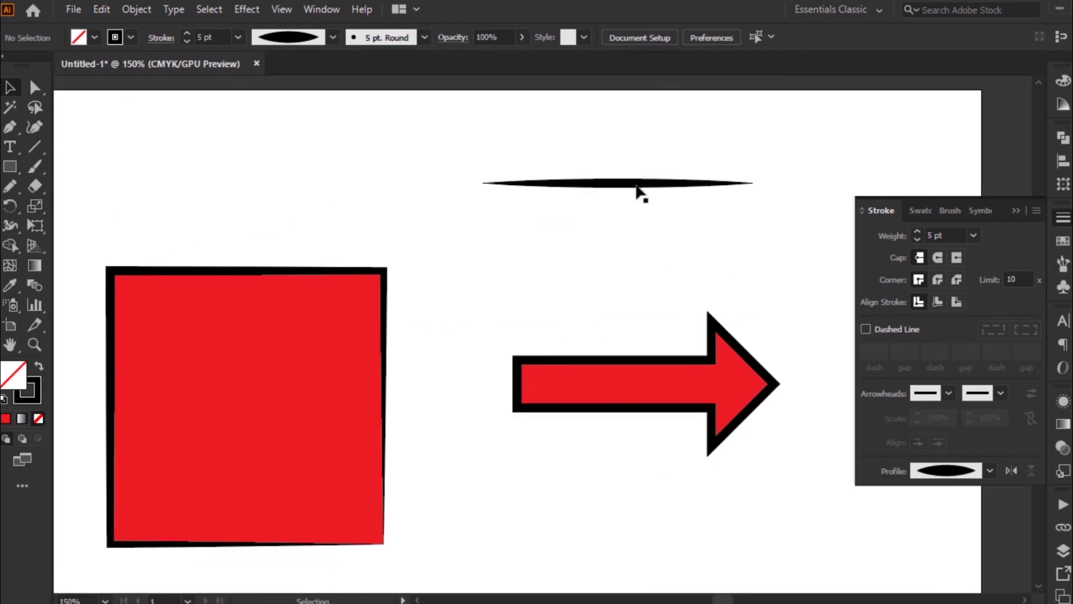
left_click_drag(639, 187, 646, 250)
left_click_drag(709, 393, 713, 579)
left_click_drag(635, 396, 572, 271)
left_click_drag(608, 175, 630, 279)
left_click(578, 277, "ctrl+alt")
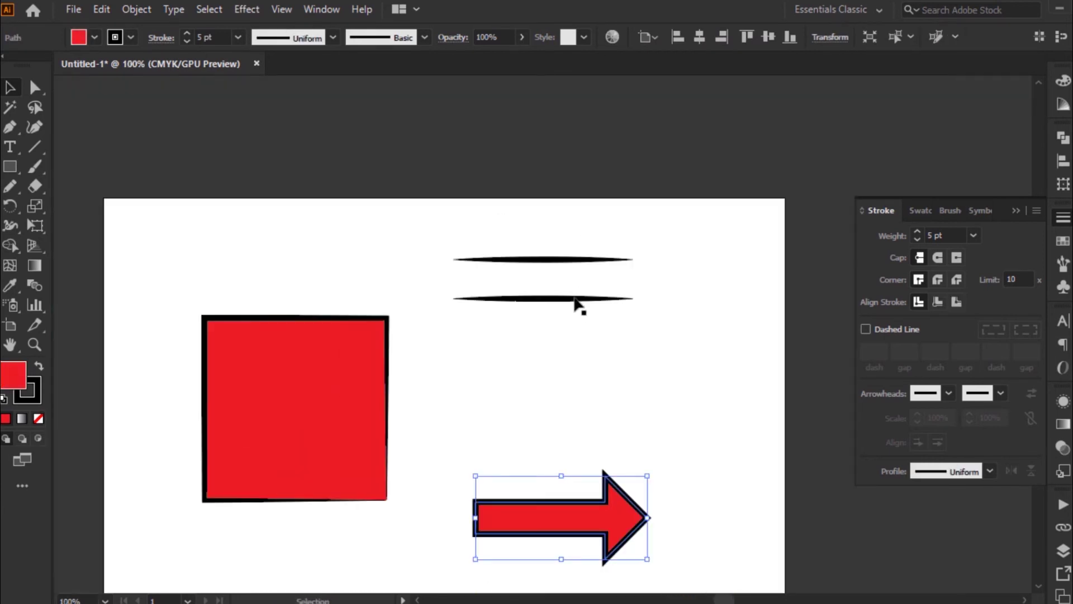
Apply Width Profile 2 to the stroke of the lower duplicate line and deselect it.
left_click(575, 298)
left_click_drag(564, 379, 632, 286)
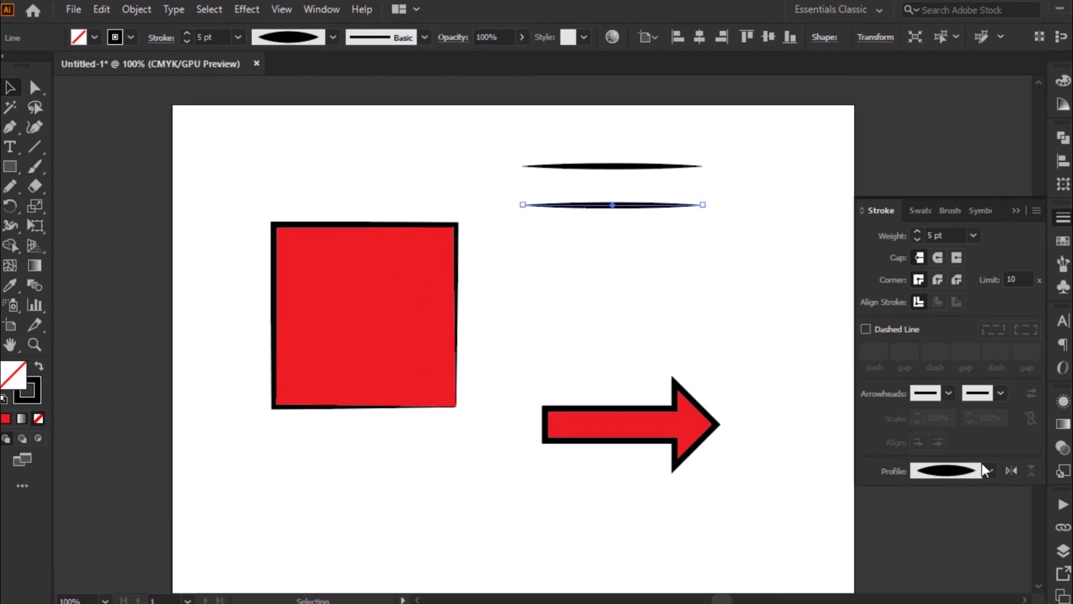
left_click(989, 471)
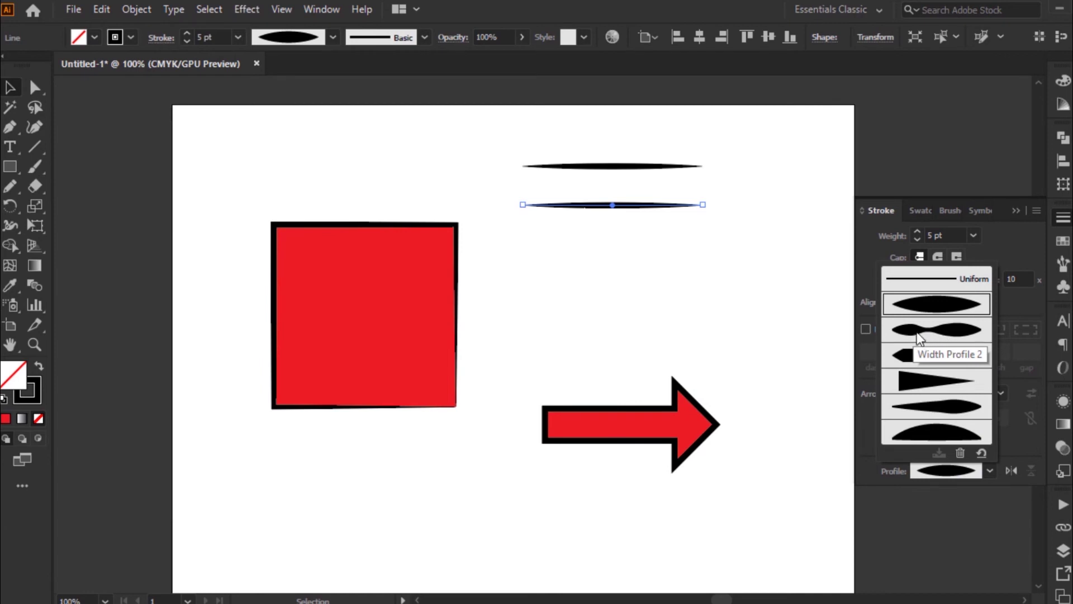
left_click(944, 338)
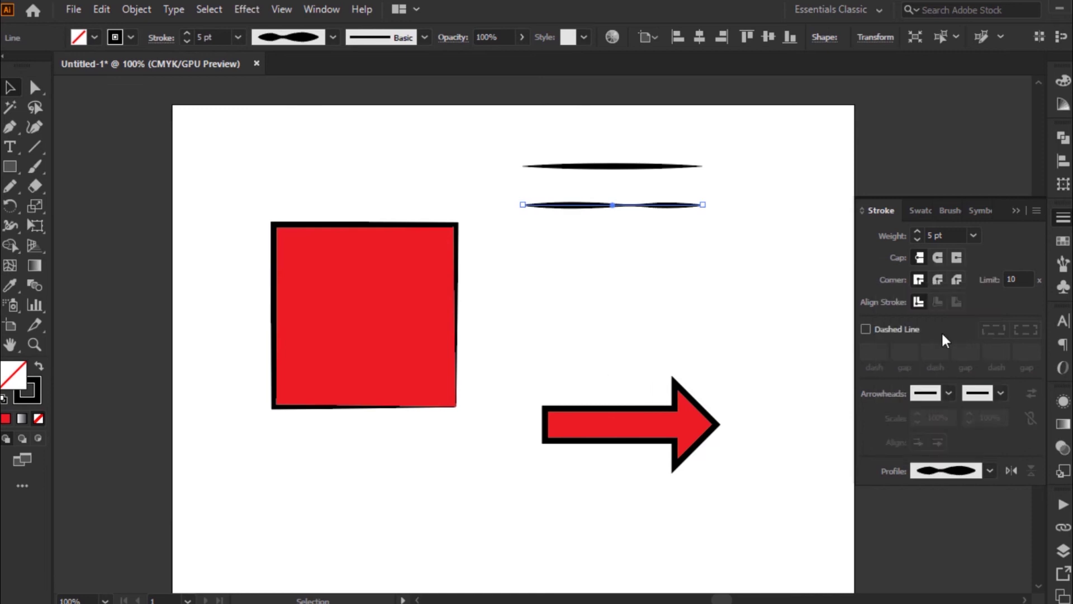
left_click(723, 306)
Apply Width Profile 2 to the red square's stroke and inspect the outline up close.
left_click(456, 311)
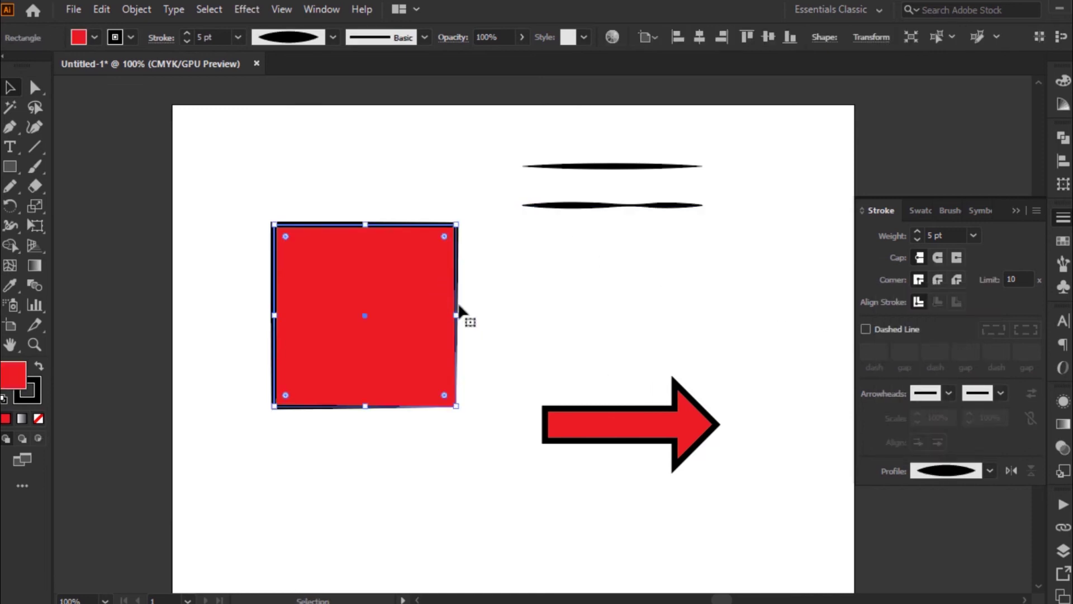
left_click(970, 472)
left_click(958, 342)
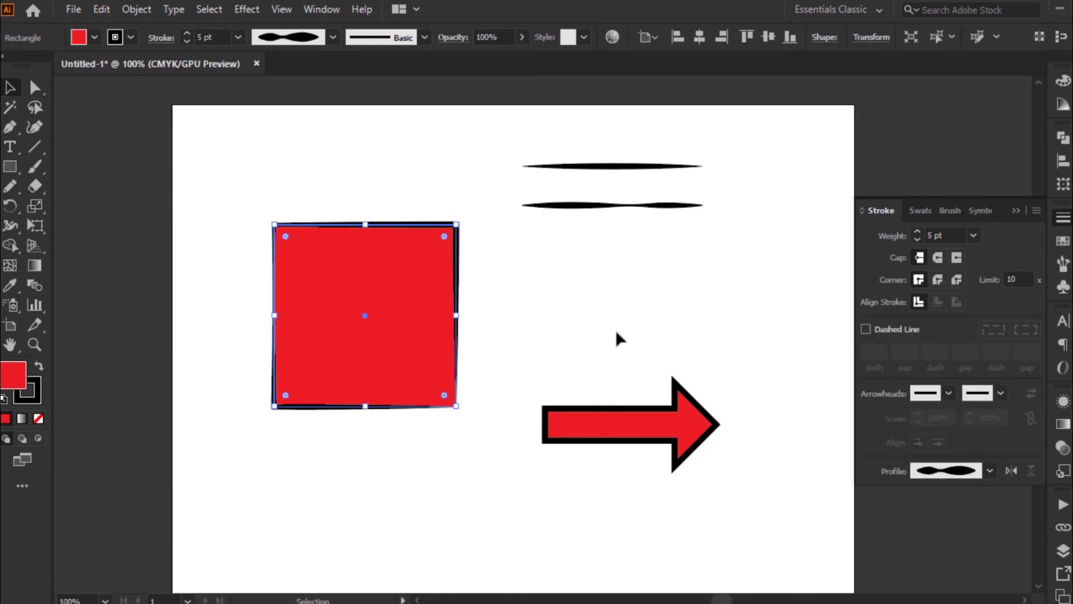
left_click(497, 305)
left_click_drag(164, 166, 550, 464)
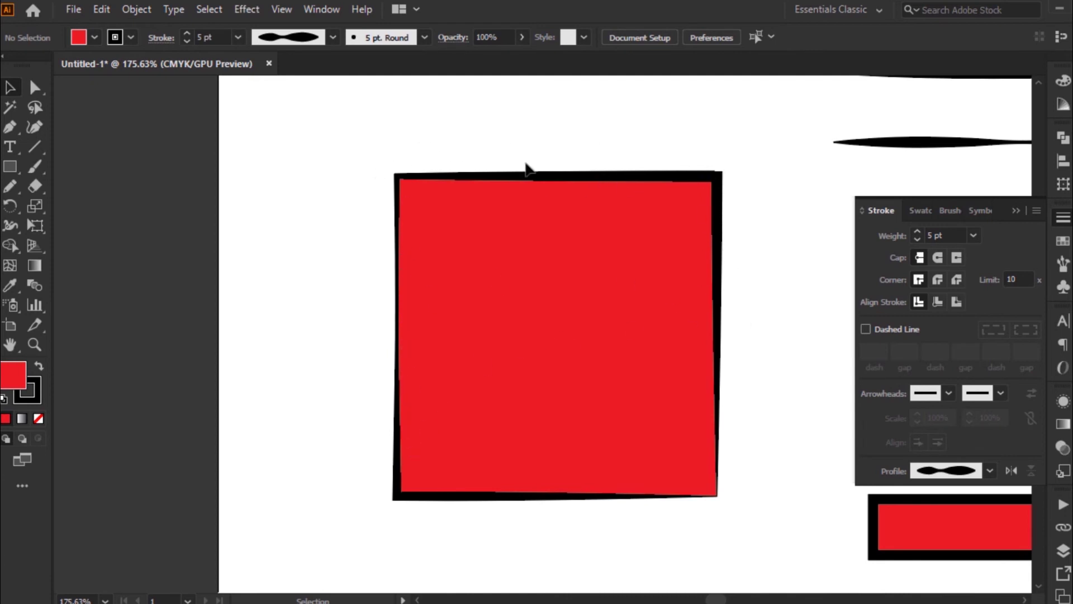
Apply Width Profile 3 to the red square's stroke and deselect the square.
left_click(400, 447)
left_click(990, 470)
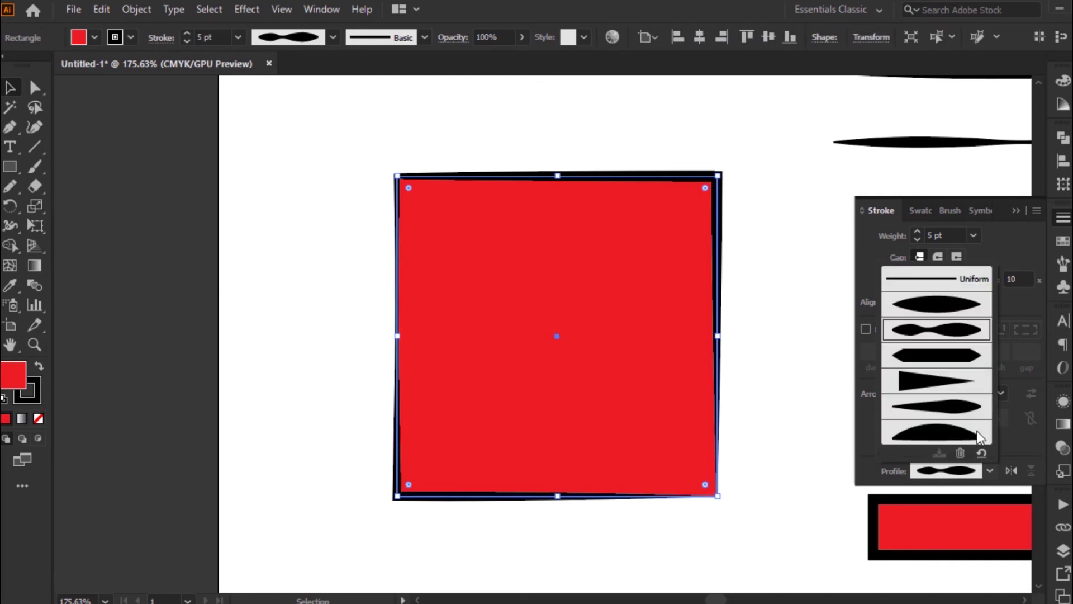
left_click(961, 357)
left_click(756, 367)
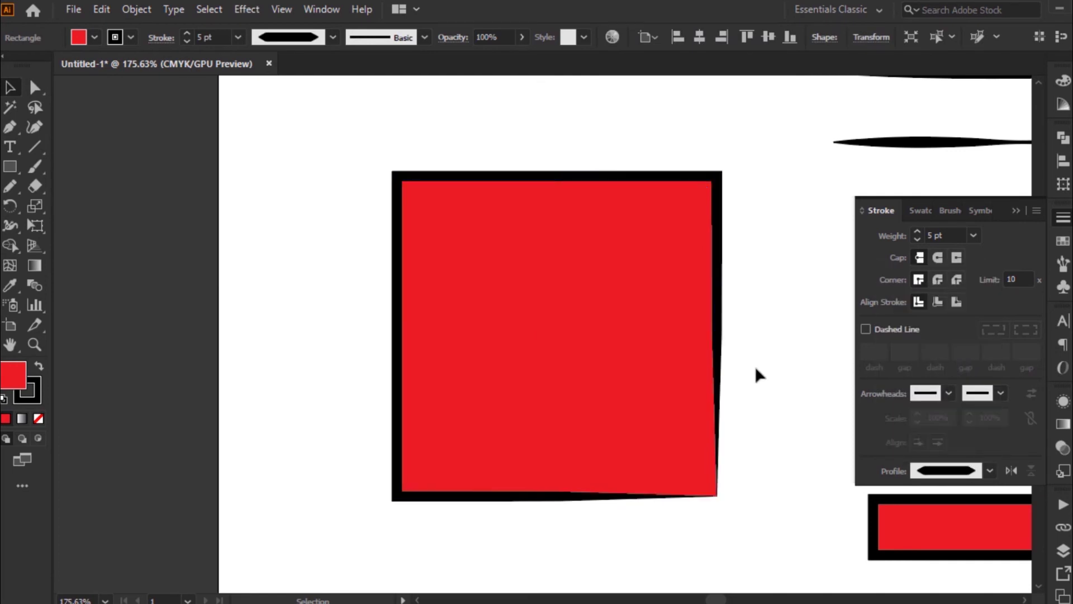
Duplicate the Width Profile 2 line below itself and apply Width Profile 3 to the copy.
key("space")
left_click_drag(749, 343, 208, 416)
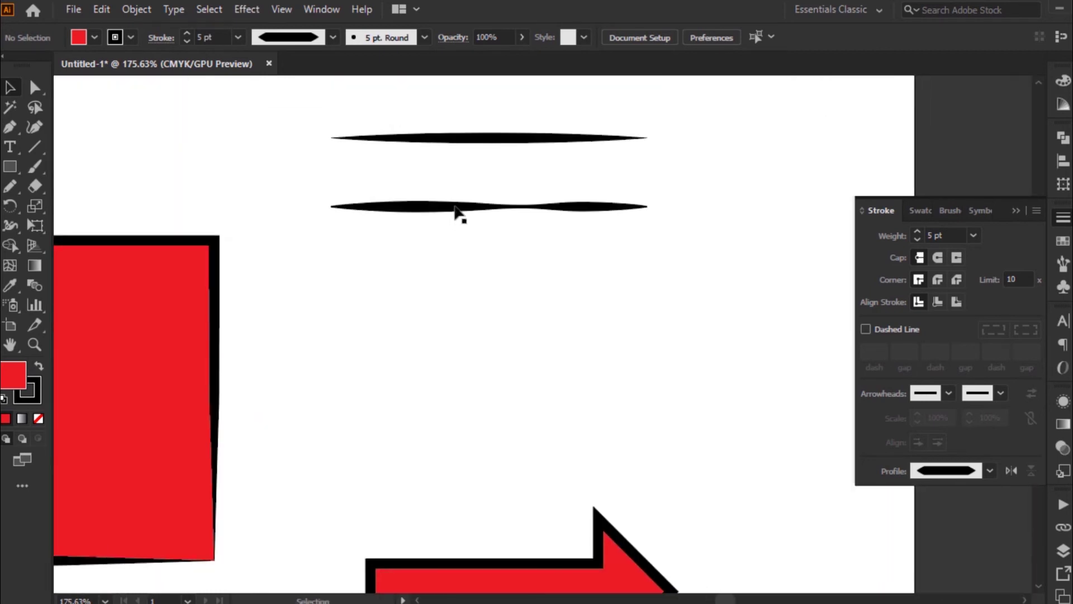
left_click_drag(454, 207, 439, 279)
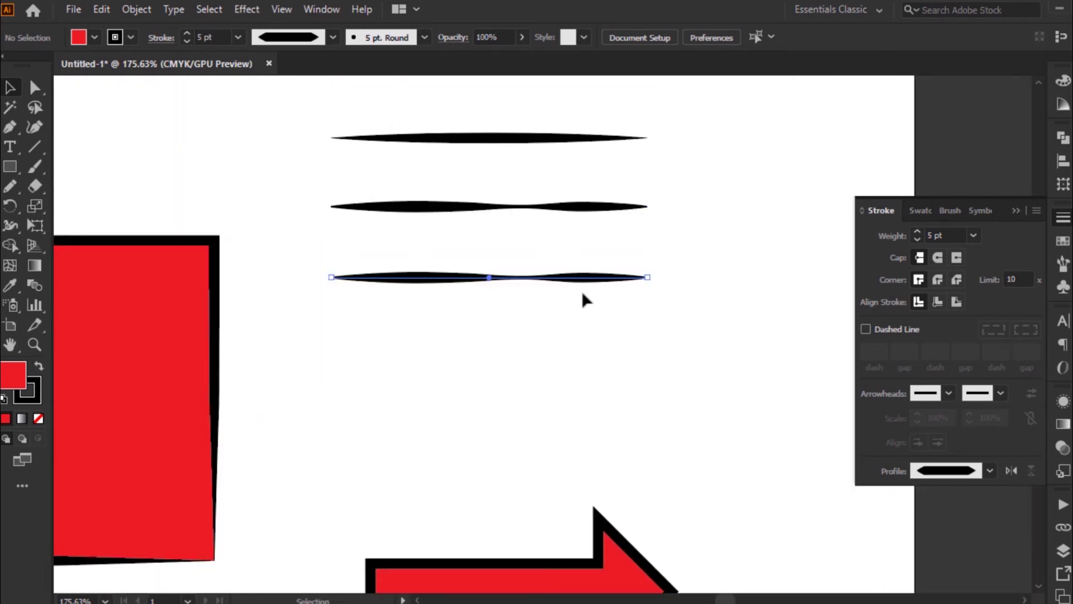
left_click(971, 470)
left_click(957, 364)
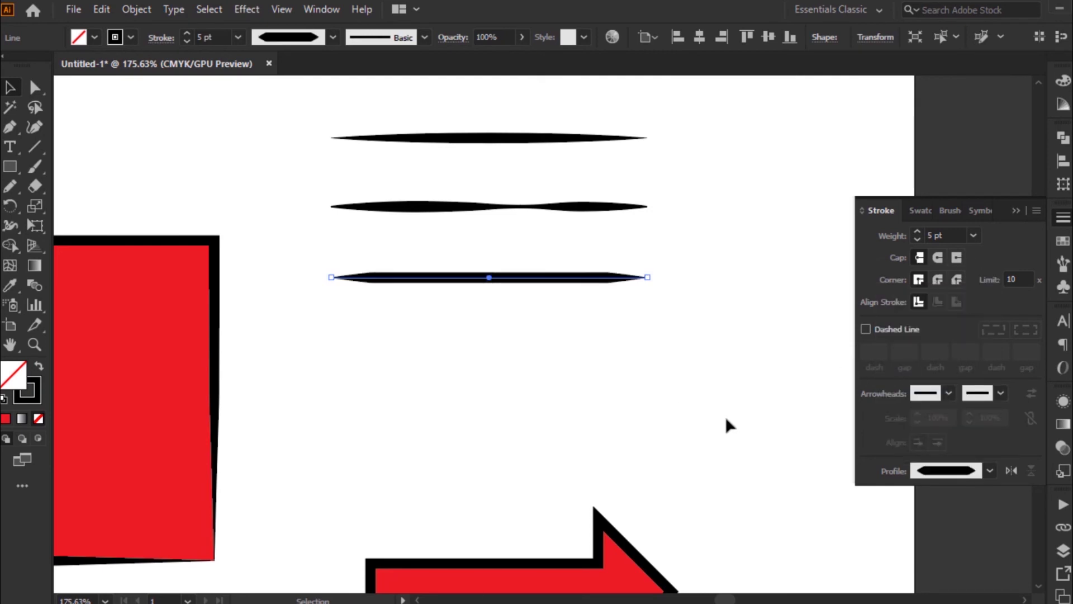
Examine the pointed ends and even middle of the Width Profile 3 line up close against the line above.
left_click(988, 469)
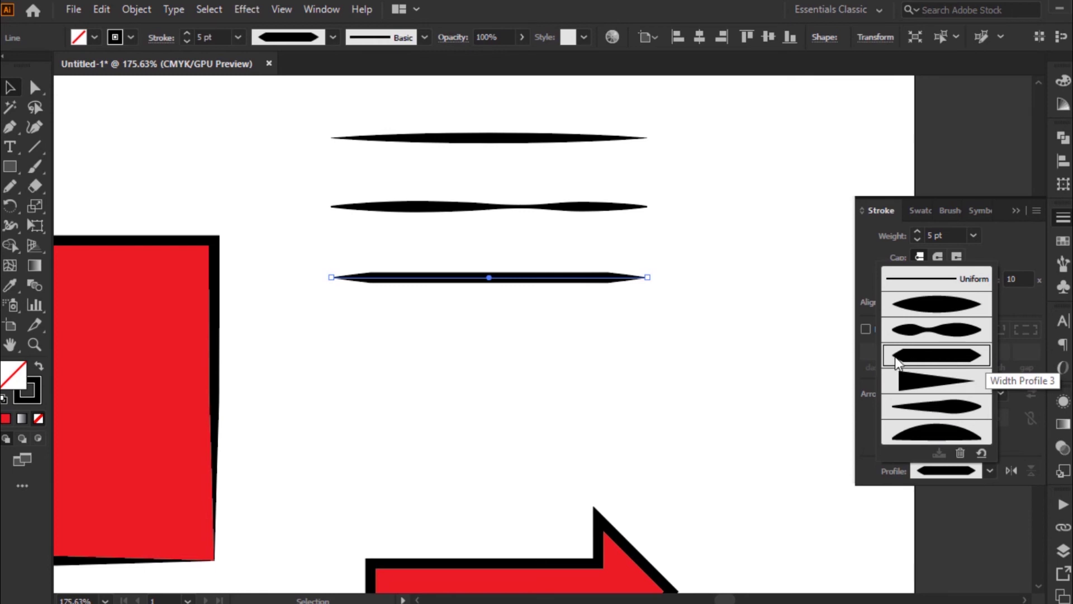
left_click(559, 345)
key("ctrl+space")
left_click_drag(290, 235, 707, 334)
left_click(673, 433)
key("ctrl+alt+space")
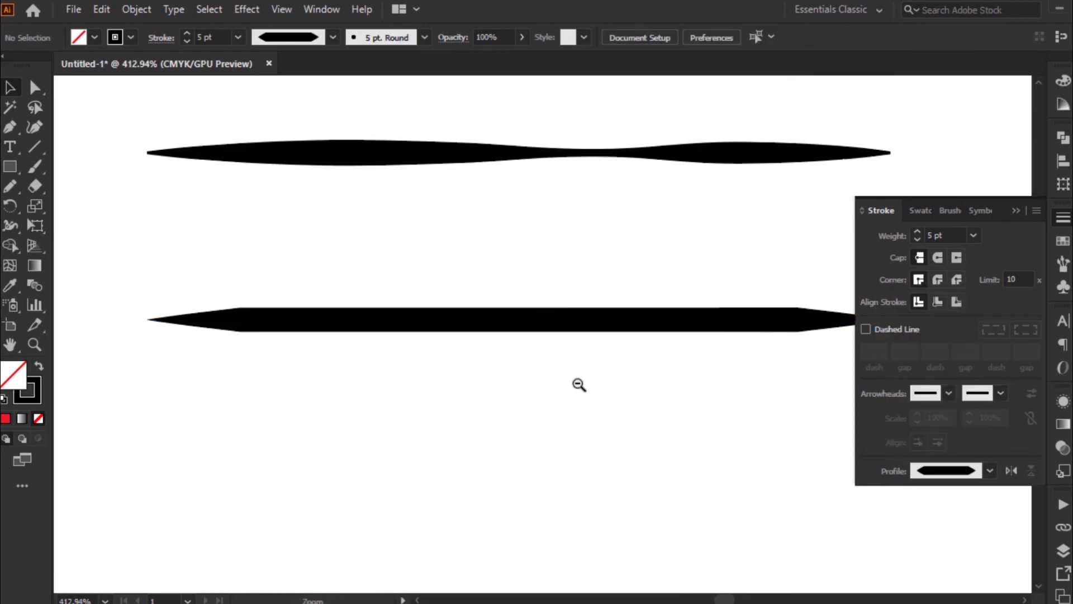
left_click(579, 384, "ctrl+alt")
left_click_drag(472, 218, 495, 253)
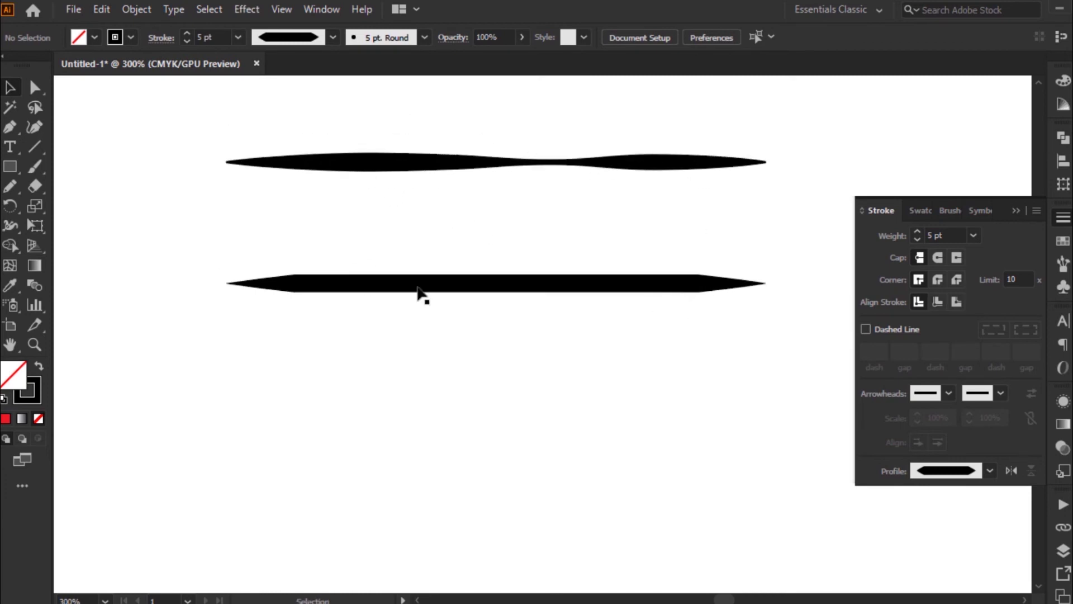
key("ctrl+alt+space")
left_click(507, 393, "ctrl+alt")
left_click(506, 393, "ctrl+alt")
left_click_drag(450, 417, 676, 347)
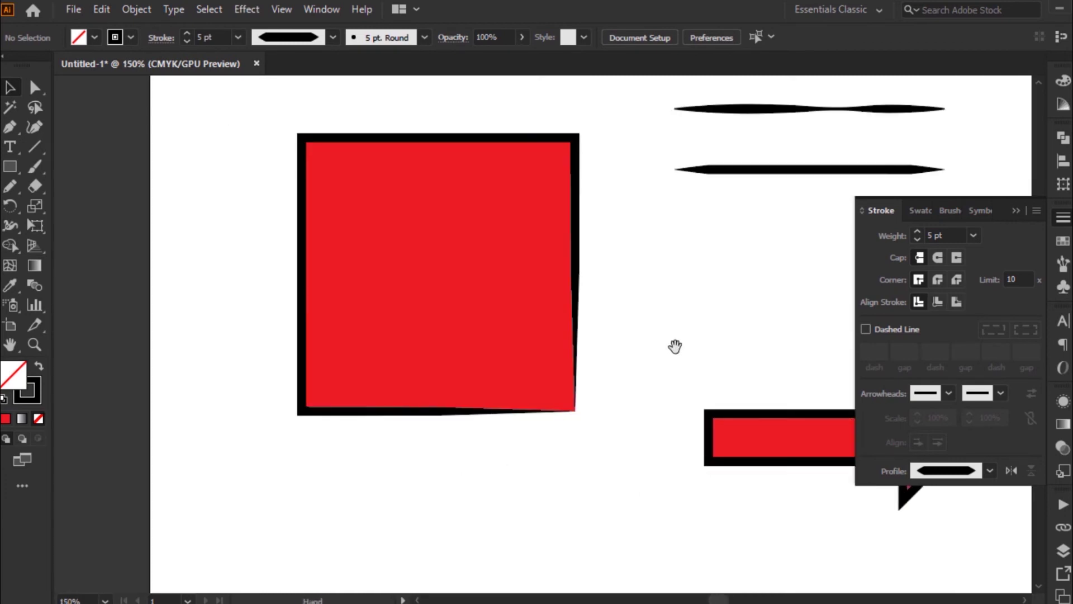
left_click(489, 339)
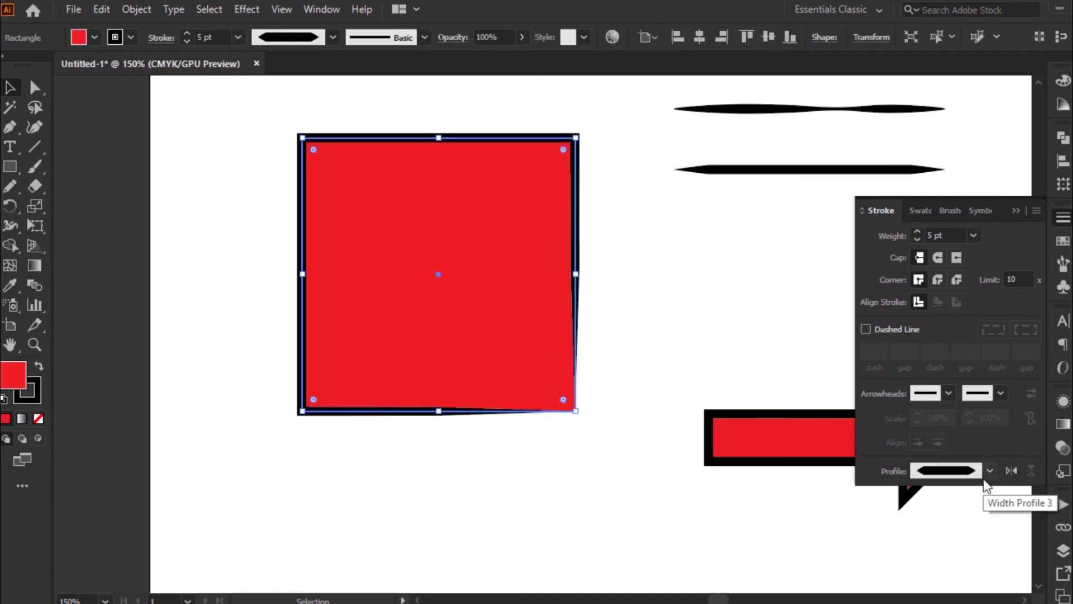
left_click(985, 480)
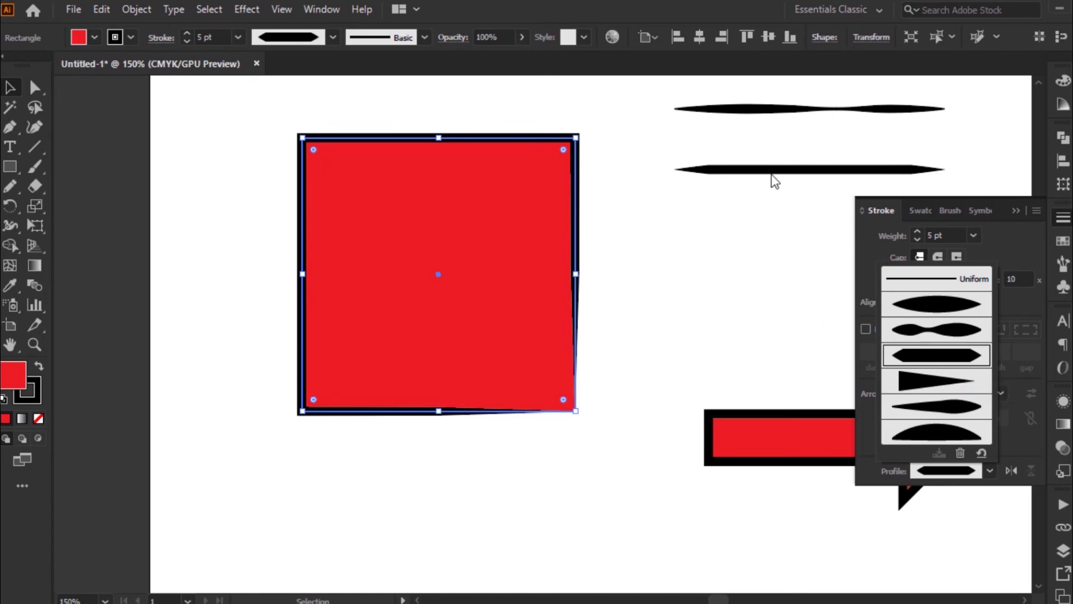
left_click(749, 251)
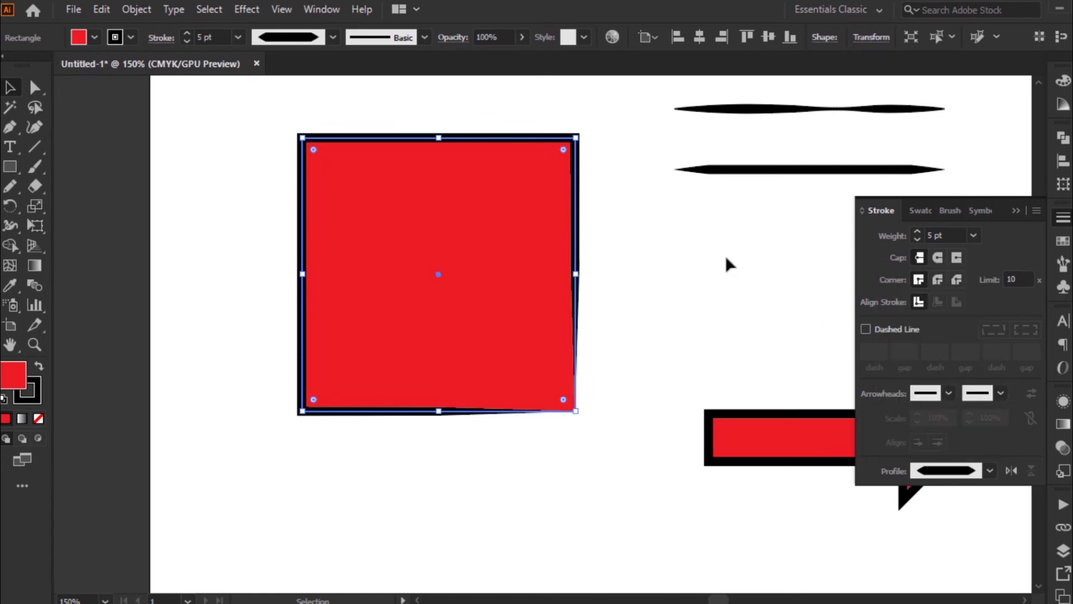
Duplicate the Width Profile 3 line below itself and apply the wedge-shaped Width Profile 4 to the copy.
left_click(799, 173)
left_click_drag(799, 173, 798, 224, "alt+shift")
left_click_drag(773, 350, 558, 344)
left_click(593, 331, "ctrl+alt")
left_click_drag(642, 322, 599, 304)
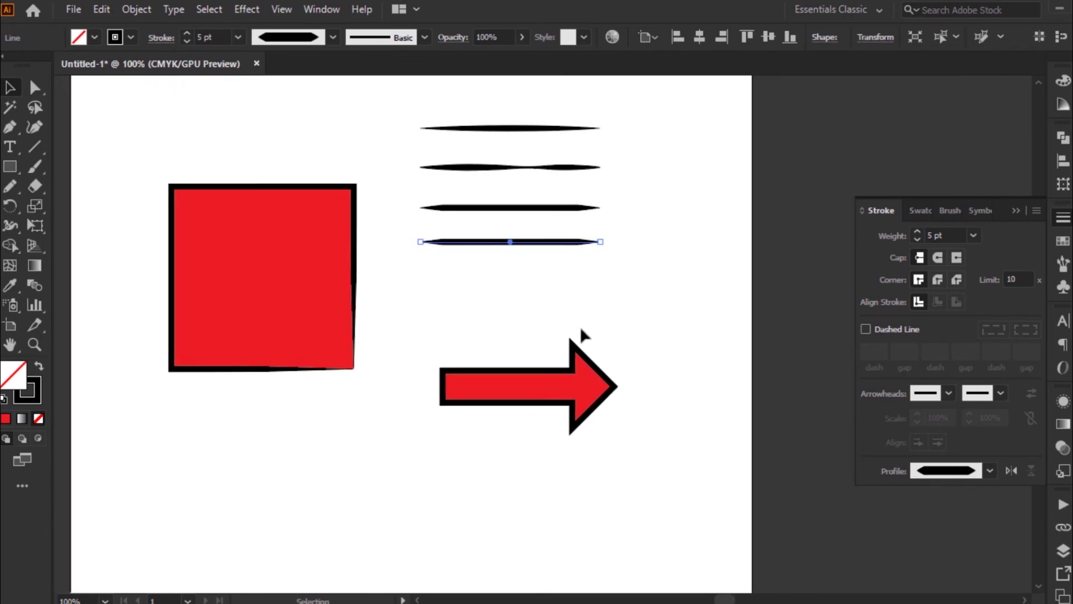
left_click(990, 472)
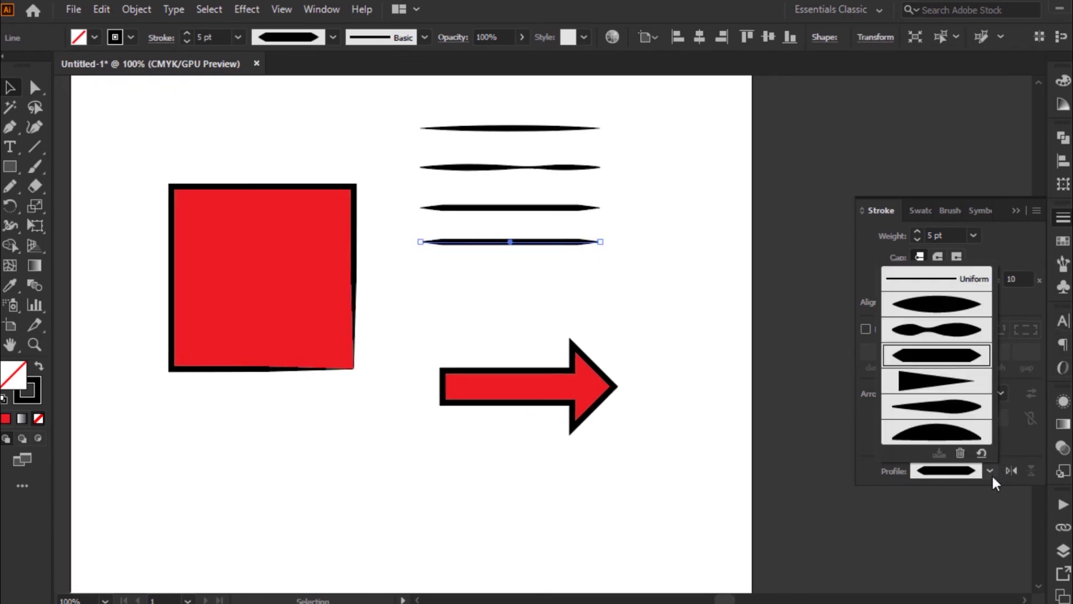
left_click(911, 385)
left_click(639, 301)
Set the stroke weight of the wedge-shaped fourth line to 10 pt.
key("ctrl+space")
left_click_drag(345, 174, 685, 339)
left_click(743, 292)
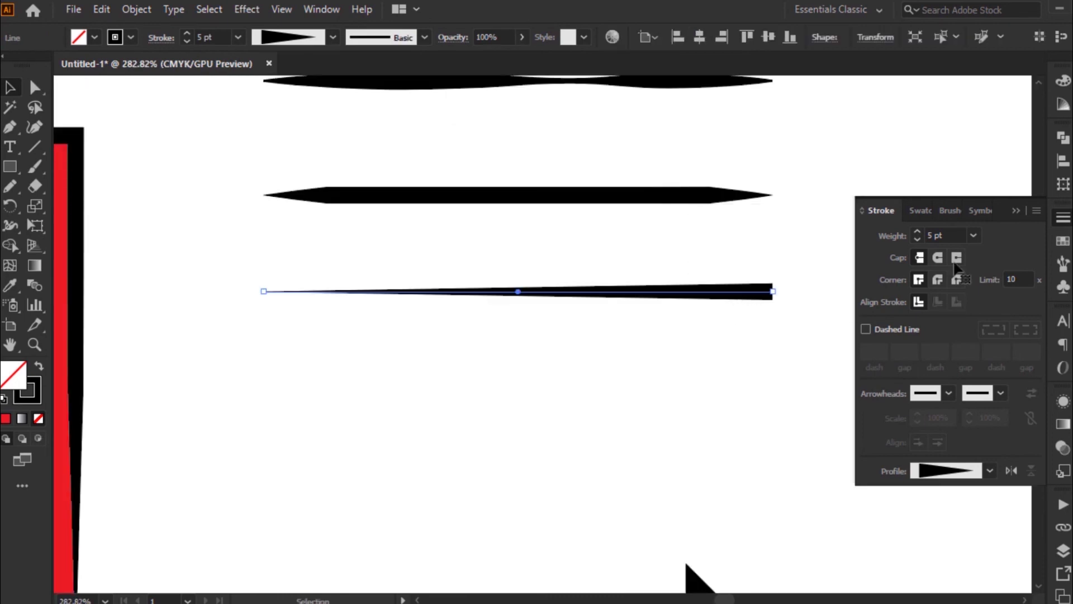
left_click(974, 234)
left_click(1002, 434)
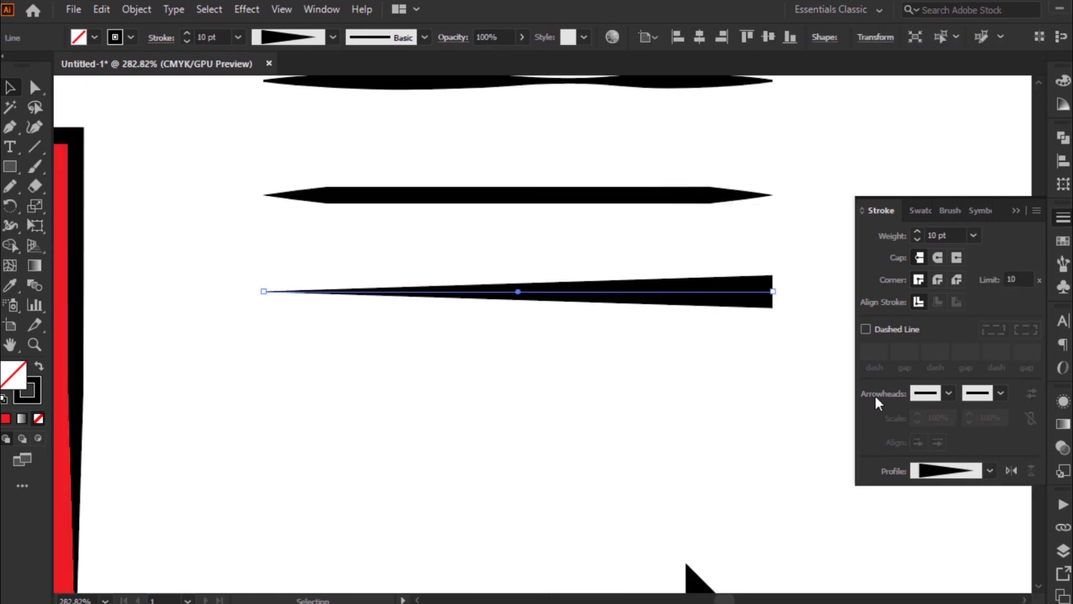
left_click(776, 367)
Apply the wedge-shaped Width Profile 4 to the red square's stroke and deselect the square.
left_click(766, 299)
key("space")
key("ctrl+minus")
key("ctrl+minus")
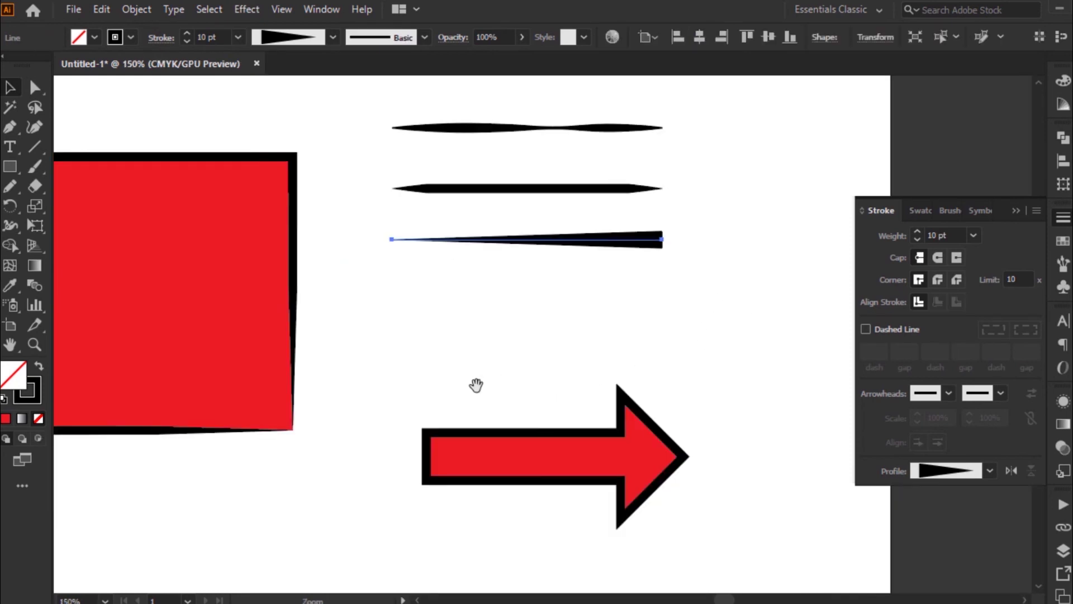
left_click_drag(476, 385, 734, 425)
left_click(562, 351)
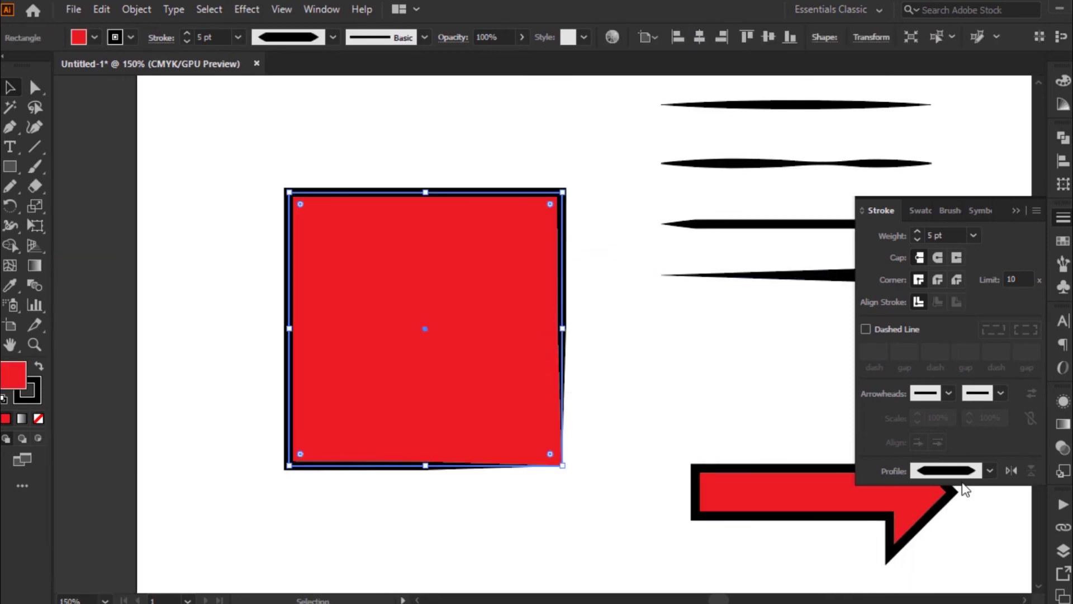
left_click(989, 470)
left_click(945, 379)
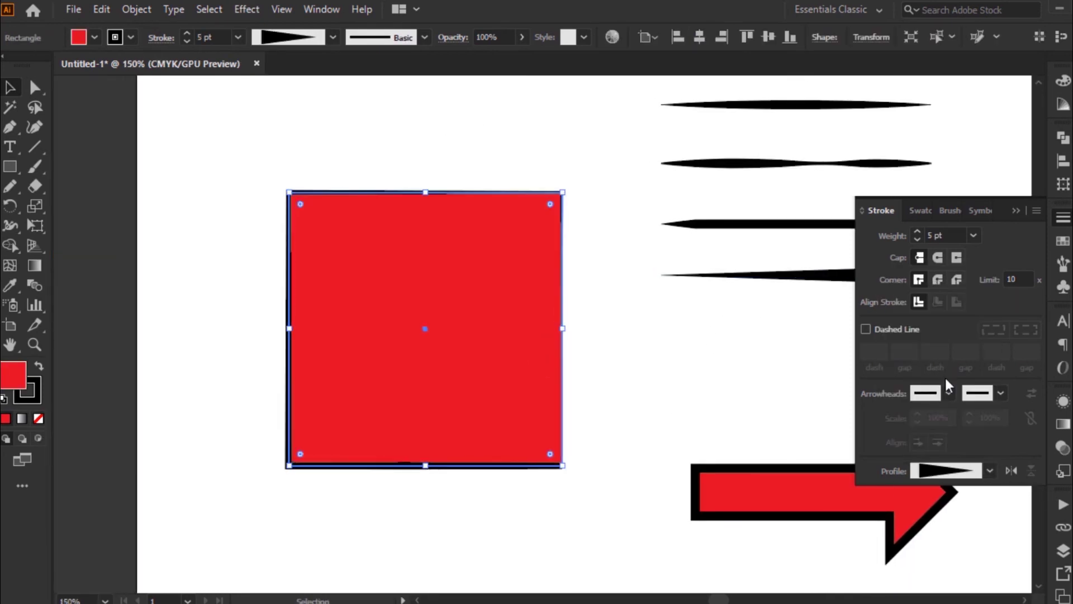
left_click(665, 377)
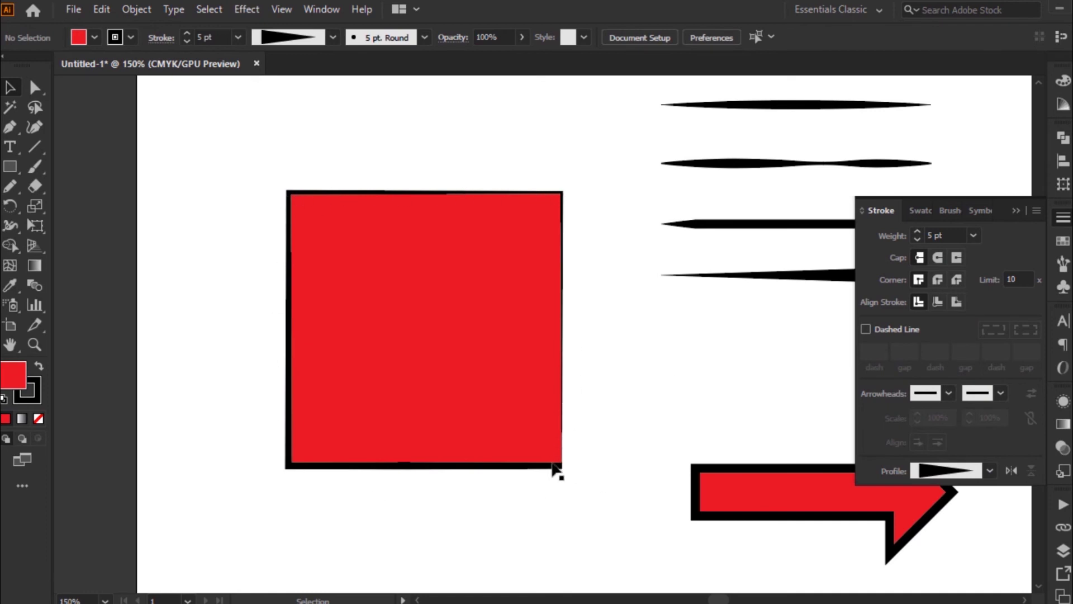
Apply the wedge-shaped Width Profile 4 to the red arrow's stroke and deselect the arrow.
key("space")
left_click_drag(669, 399, 550, 374)
left_click(733, 492)
left_click(990, 472)
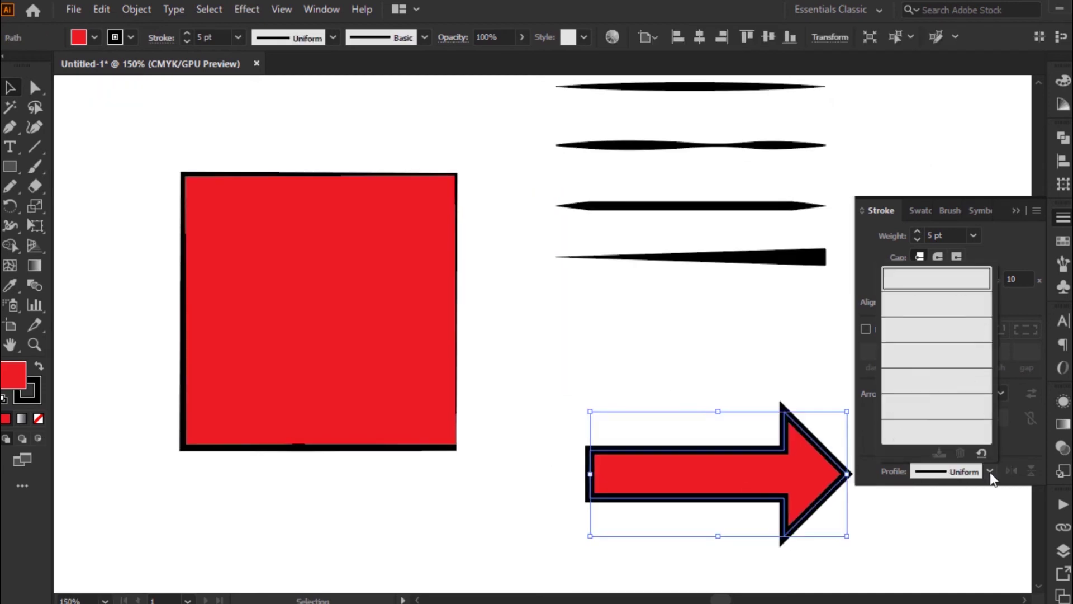
left_click(945, 384)
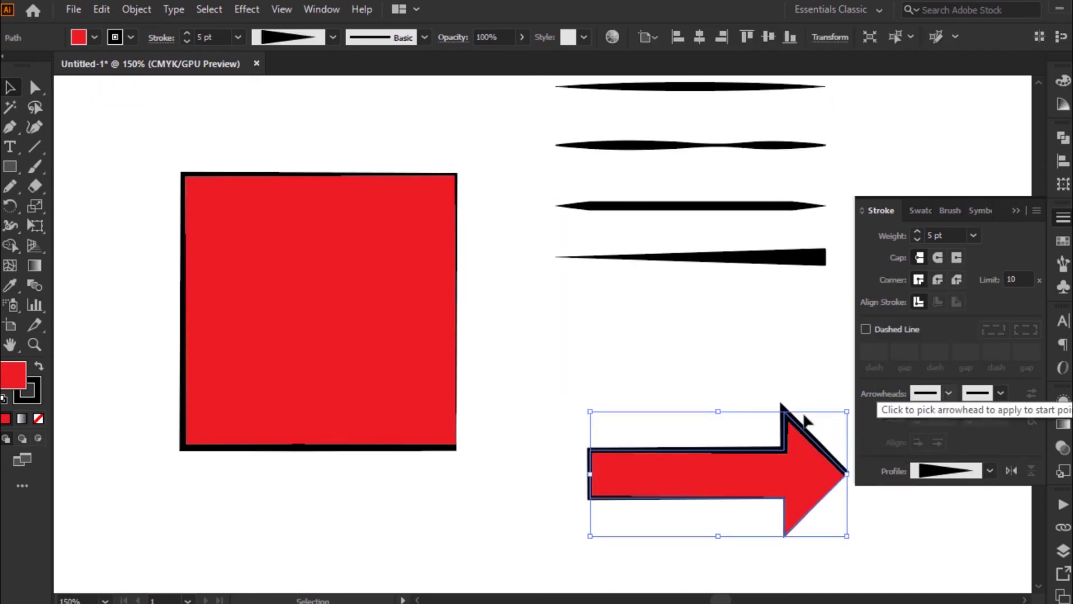
left_click(699, 410)
Duplicate the wedge-shaped fourth line below itself and apply the teardrop-shaped Width Profile 5 to the copy.
key("space")
left_click_drag(616, 360, 528, 324)
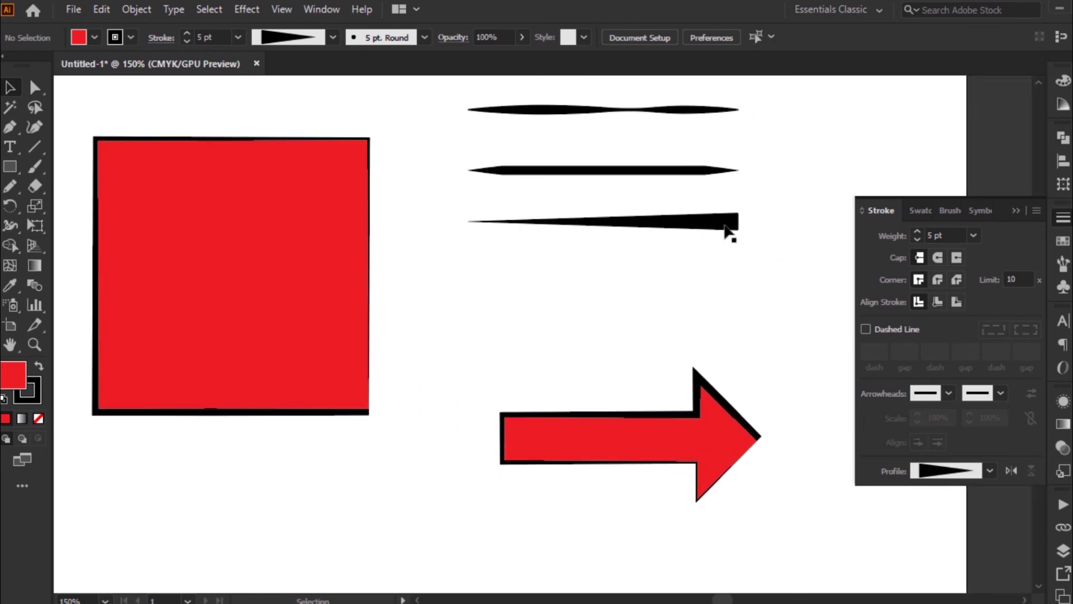
left_click_drag(726, 226, 722, 275)
key("space")
left_click_drag(631, 370, 623, 426)
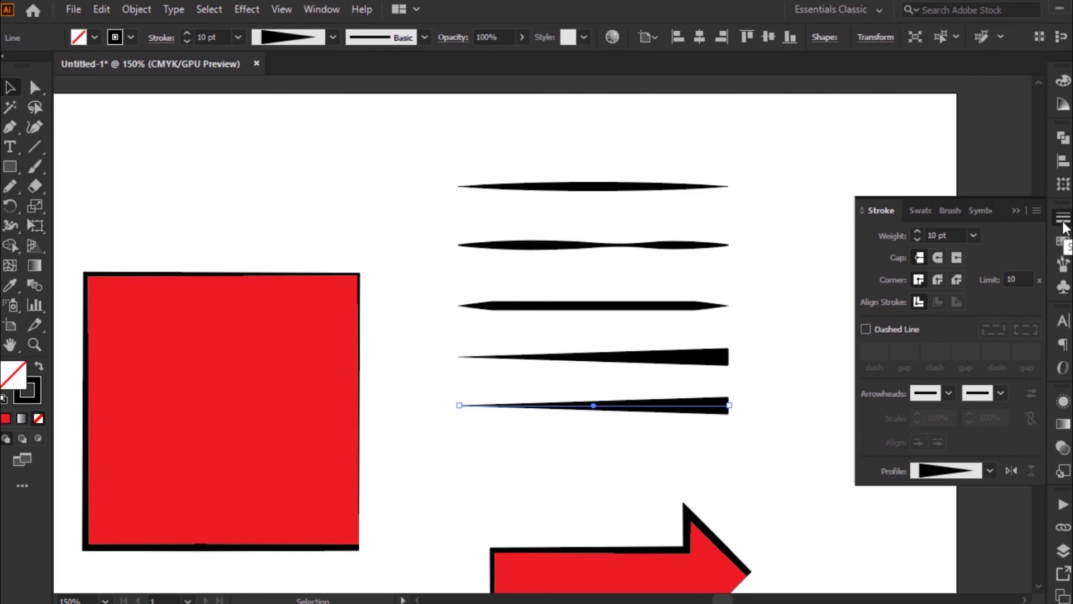
left_click(991, 471)
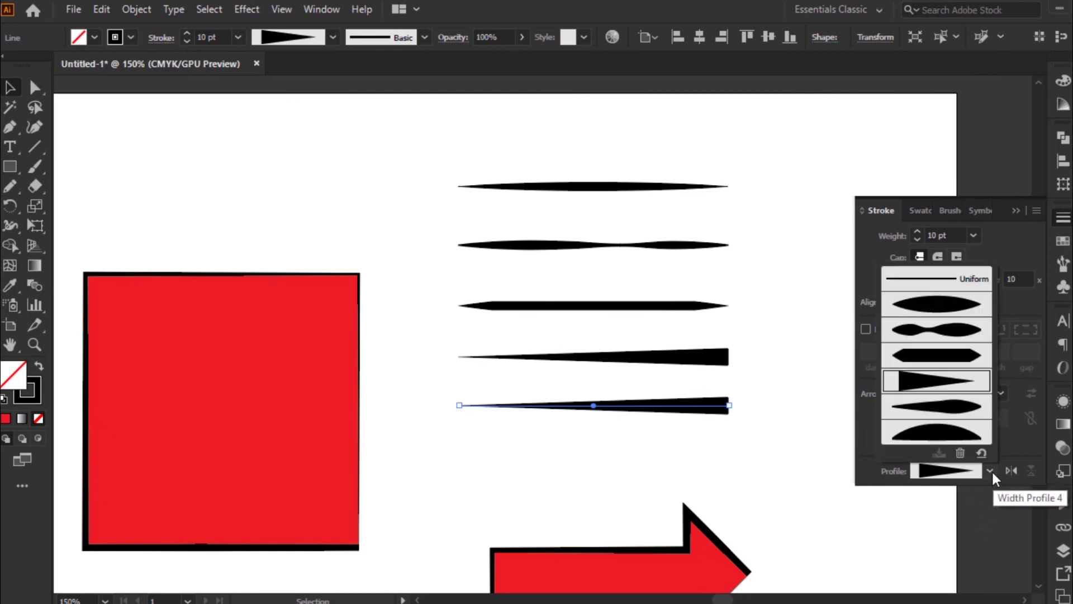
left_click(959, 407)
left_click(721, 470)
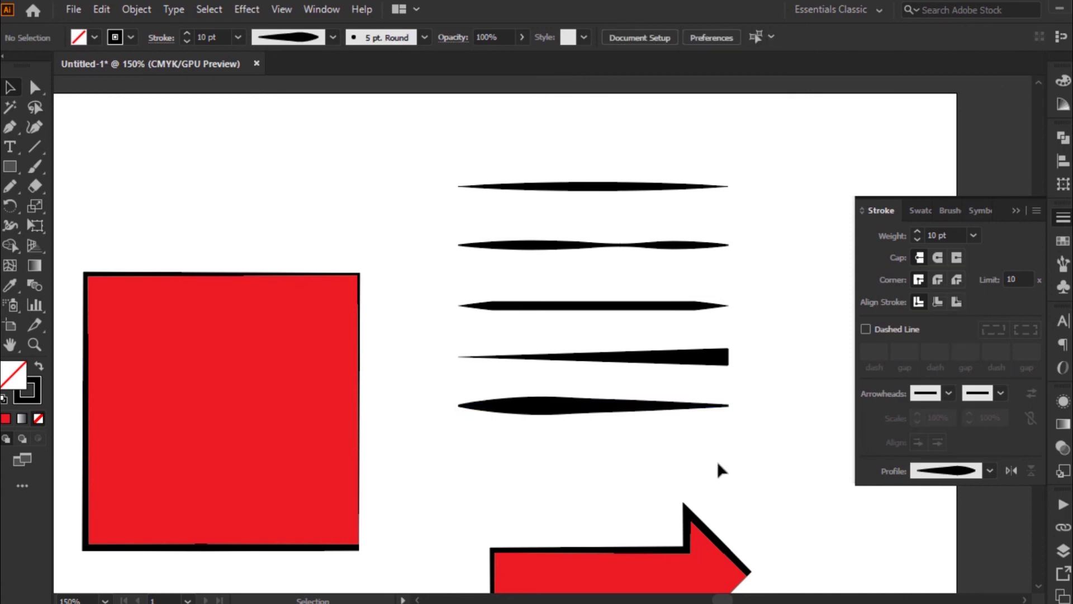
left_click(989, 471)
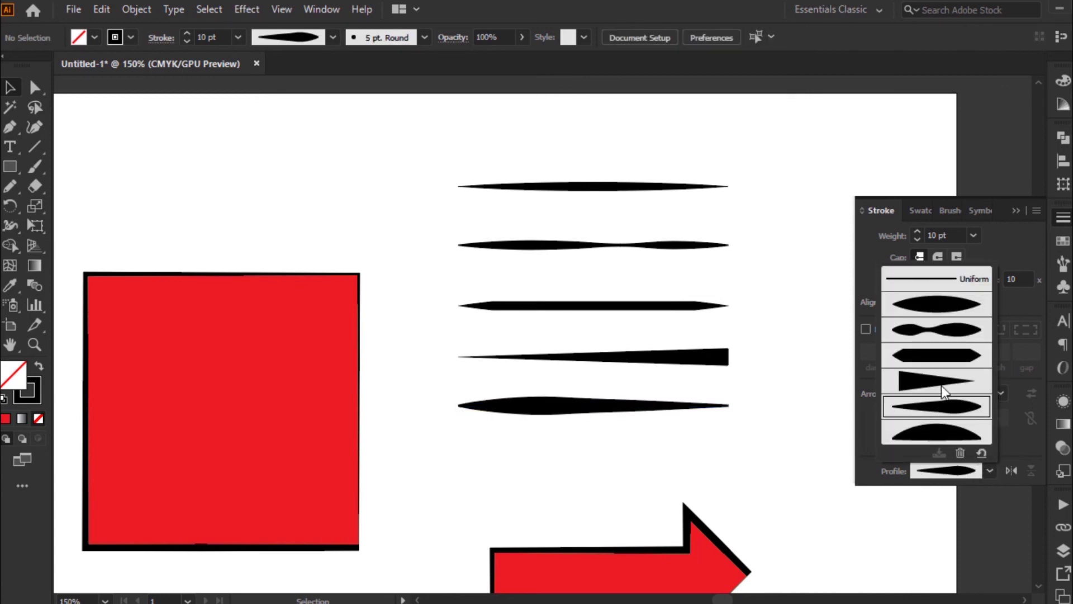
left_click(1040, 416)
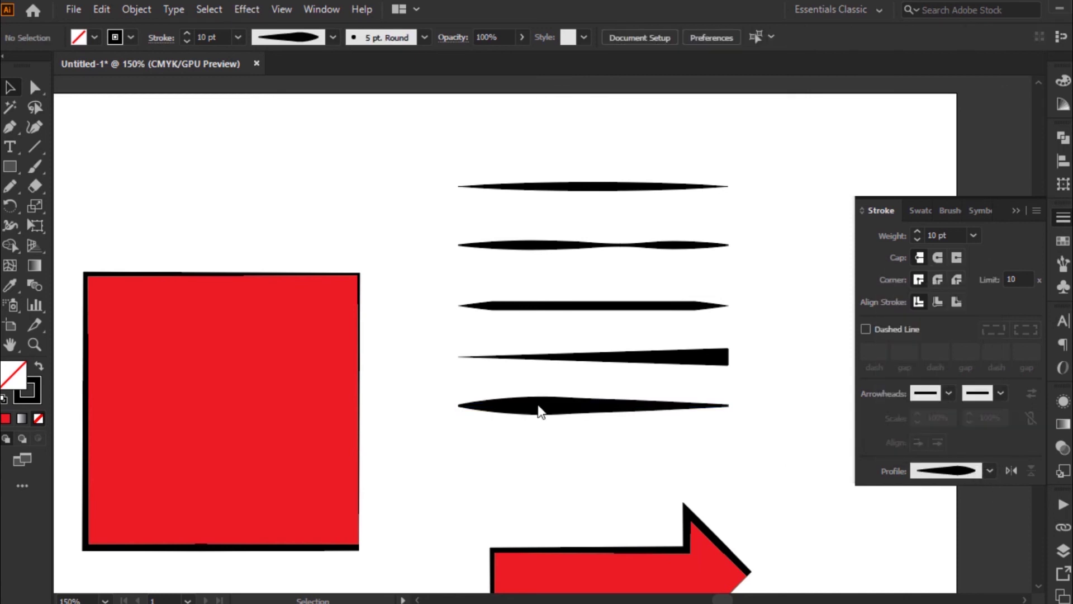
Apply the teardrop-shaped Width Profile 5 to the red square's stroke and deselect the square.
left_click(190, 448)
left_click(968, 471)
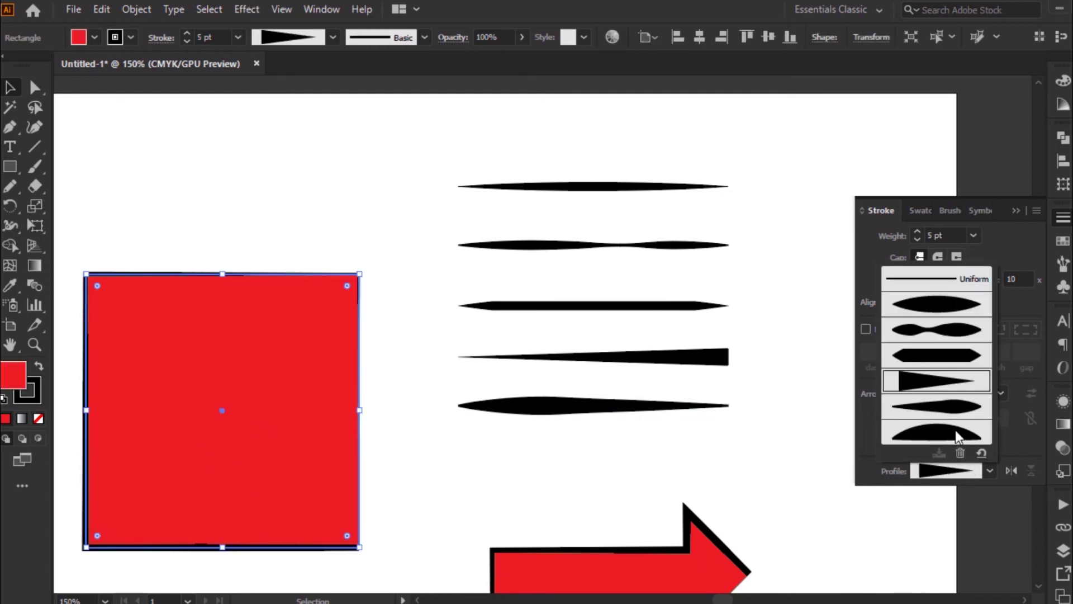
left_click(957, 422)
left_click(398, 464)
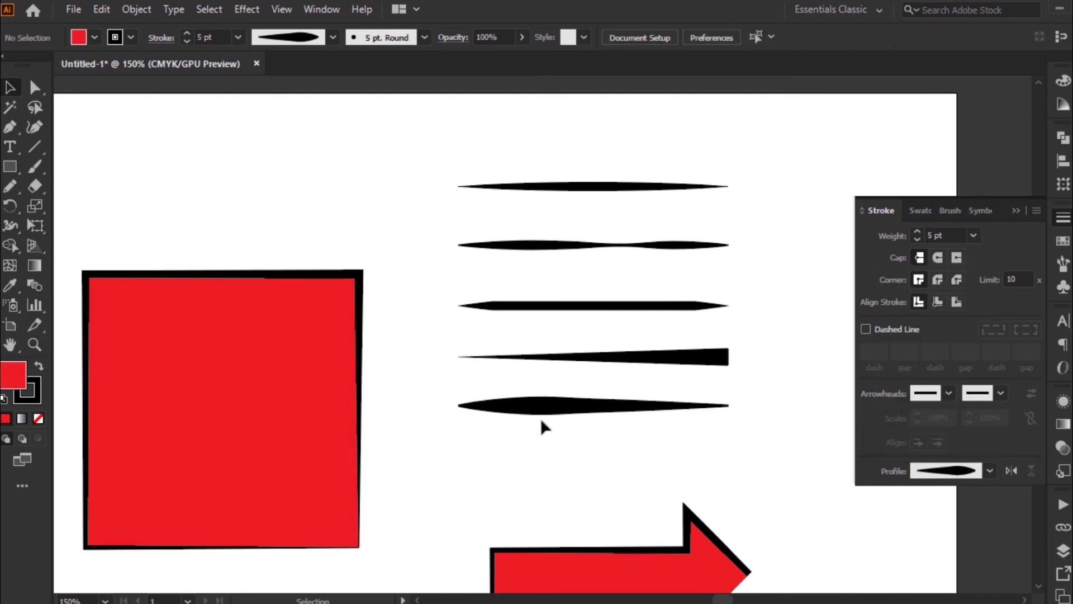
Duplicate the teardrop-shaped fifth line below itself and apply the arc-shaped Width Profile 6 to the copy.
left_click_drag(549, 412, 551, 463)
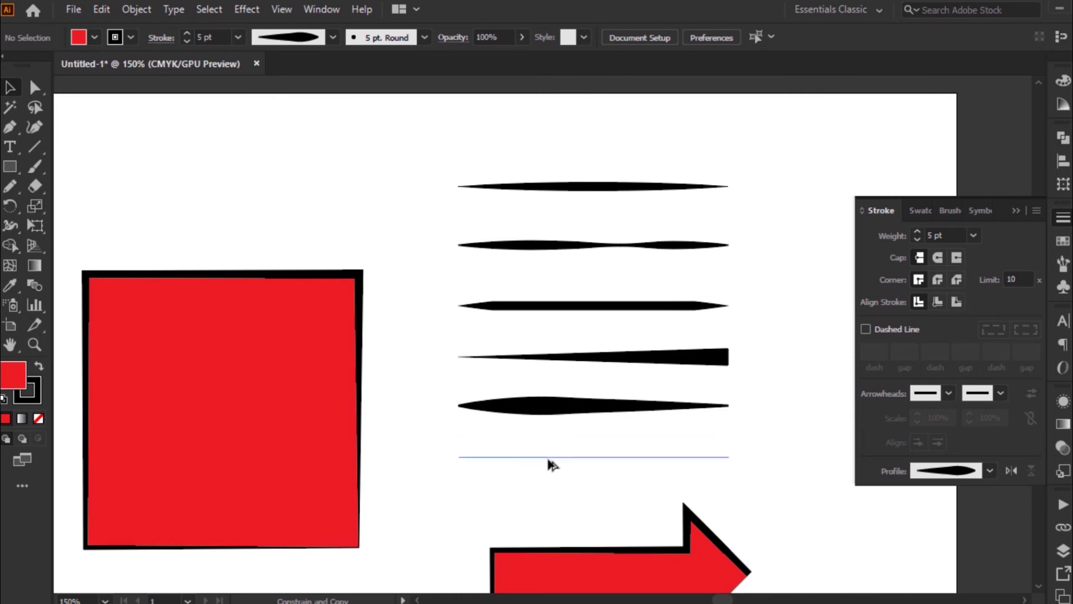
left_click(988, 470)
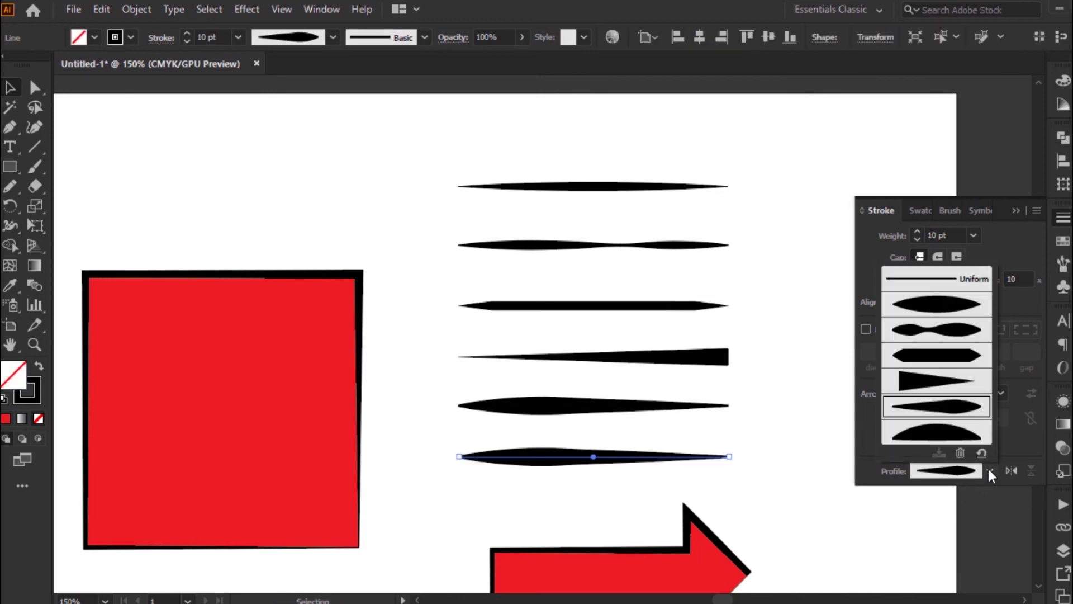
left_click(947, 435)
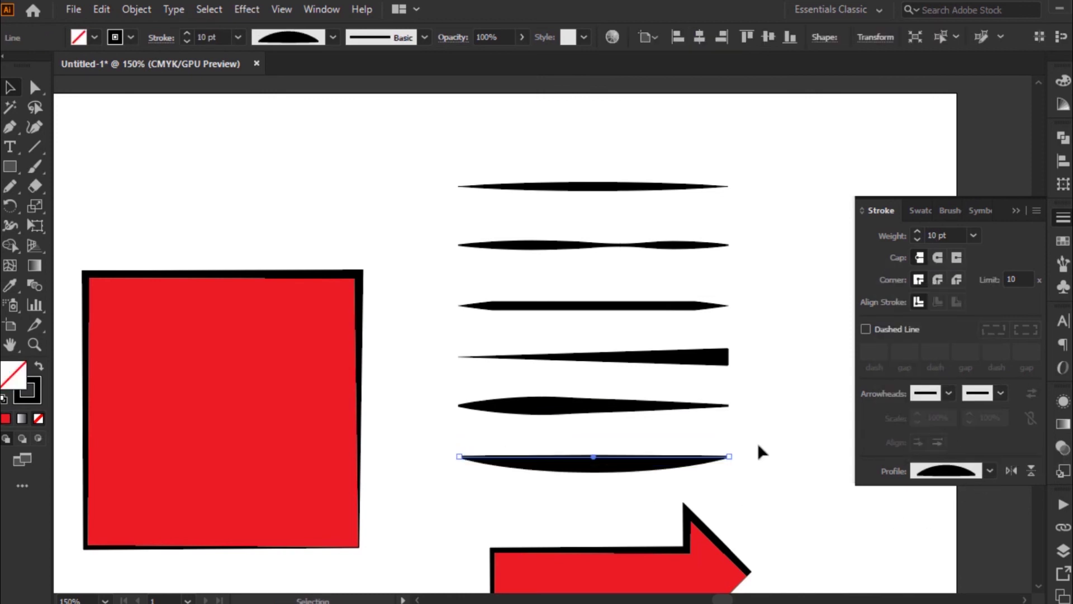
left_click(988, 471)
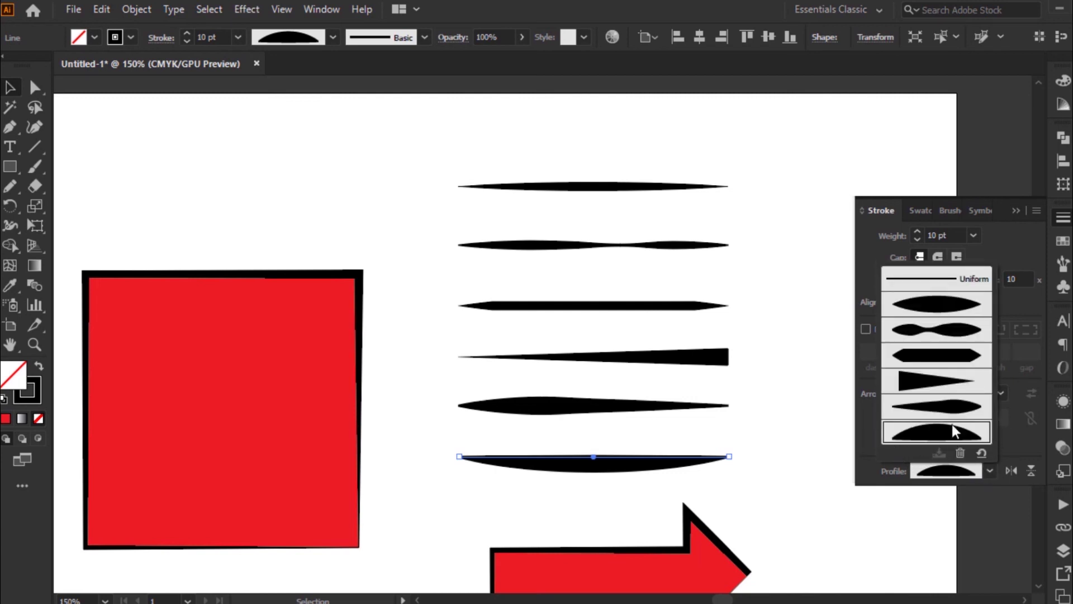
left_click(670, 515)
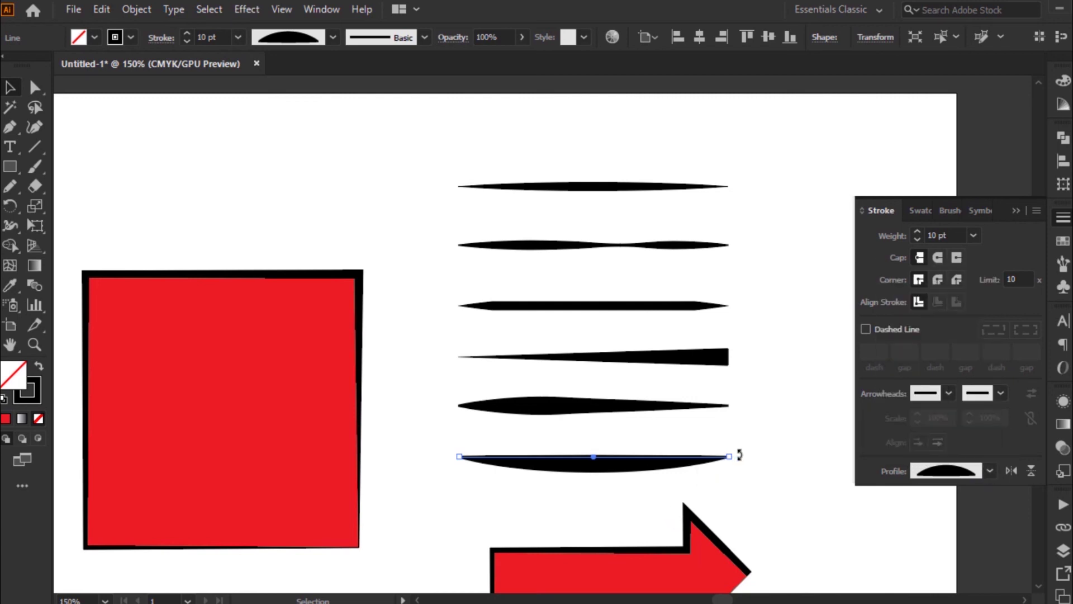
Rotate the arc-shaped sixth line 180 degrees so it bulges upward, and flip its profile across and back.
left_click_drag(734, 453, 468, 495)
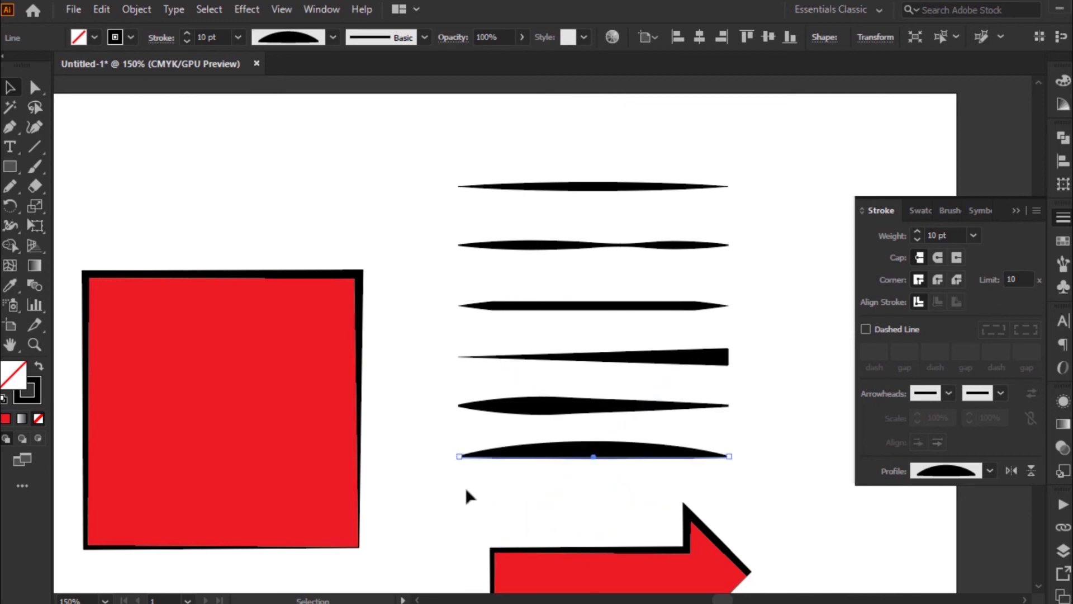
left_click(1033, 473)
left_click(1033, 474)
Flip the wedge-shaped fourth line's width profile along its path and back again.
left_click(674, 361)
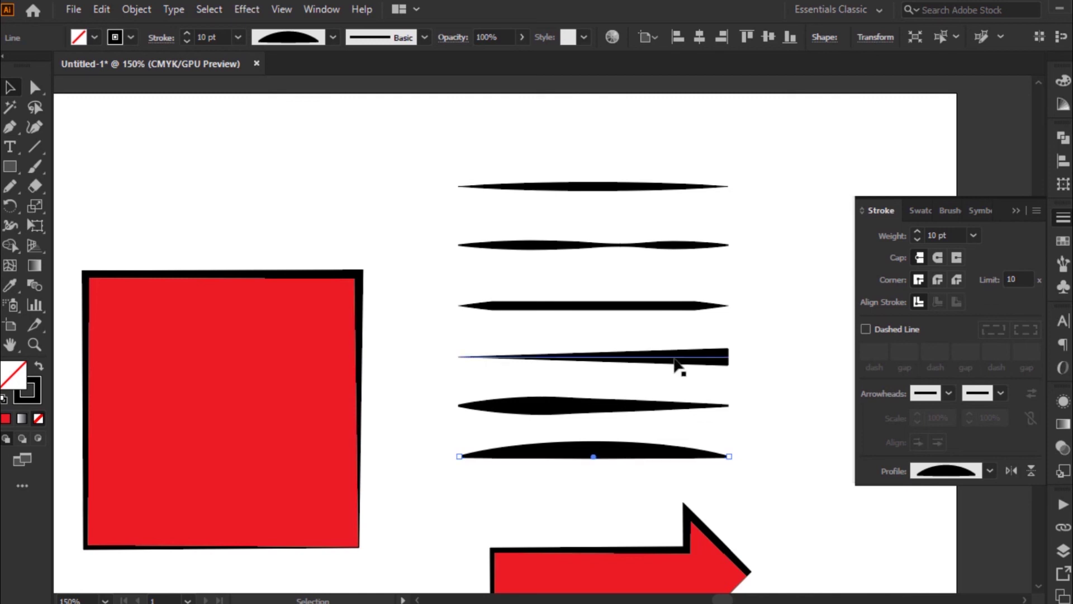
left_click(1012, 470)
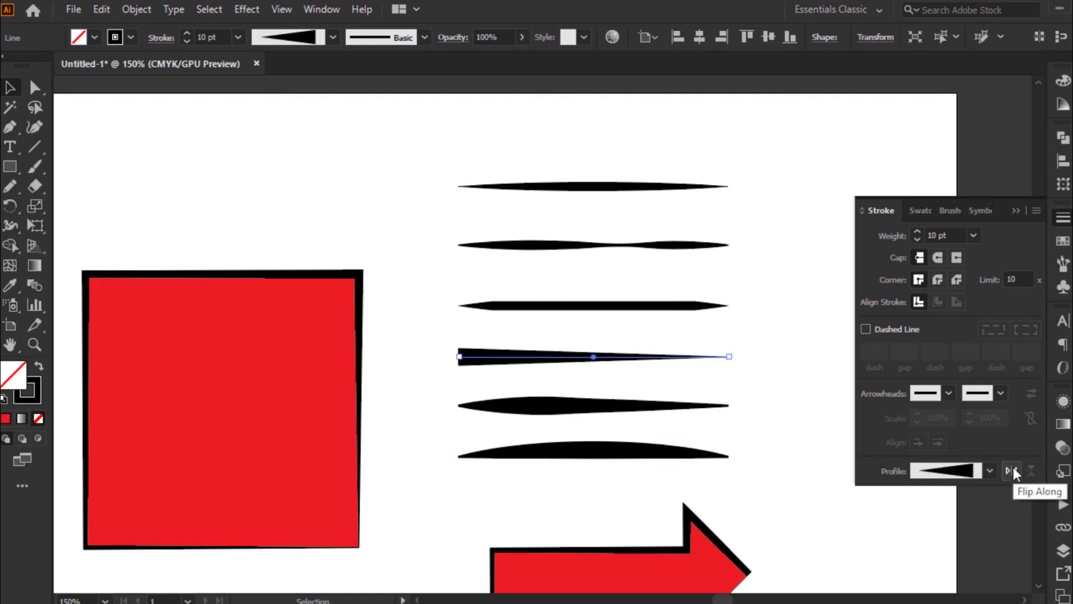
left_click(1012, 466)
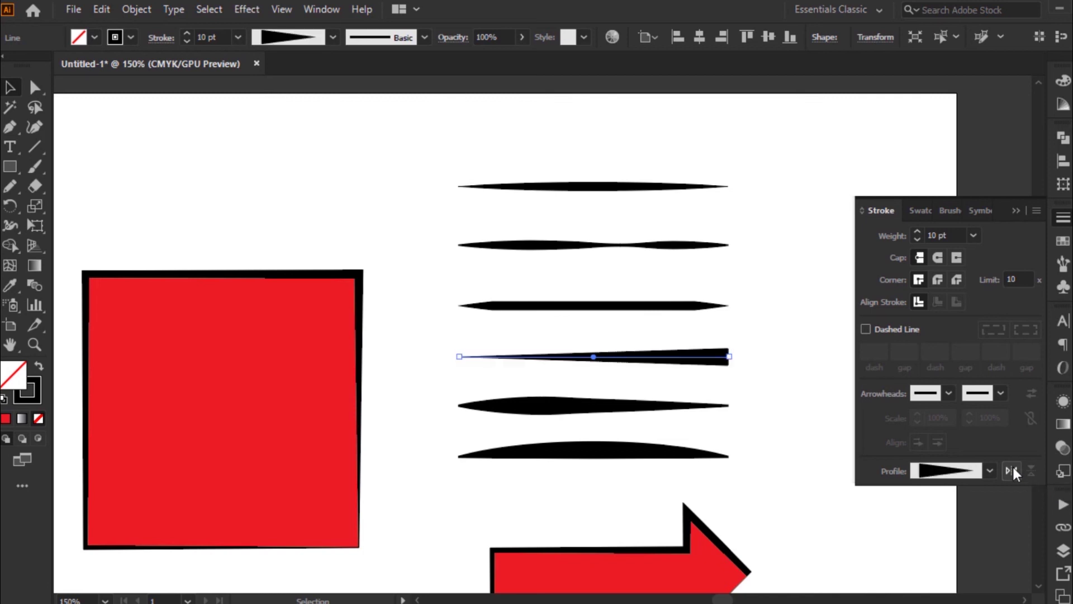
Flip the arc-shaped sixth line's width profile across its path and back again.
left_click(592, 456)
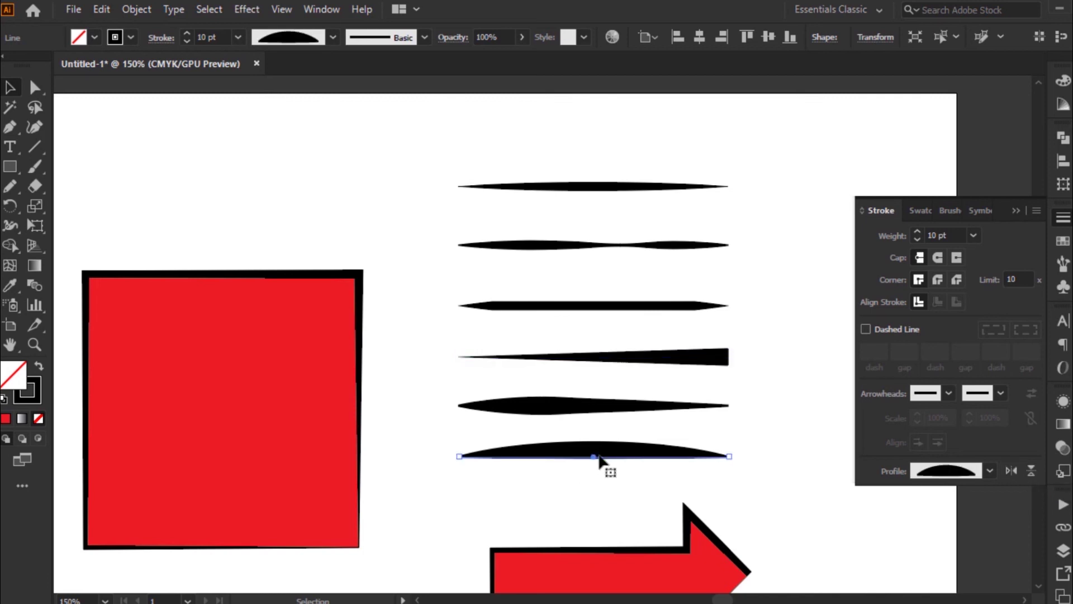
left_click(1030, 472)
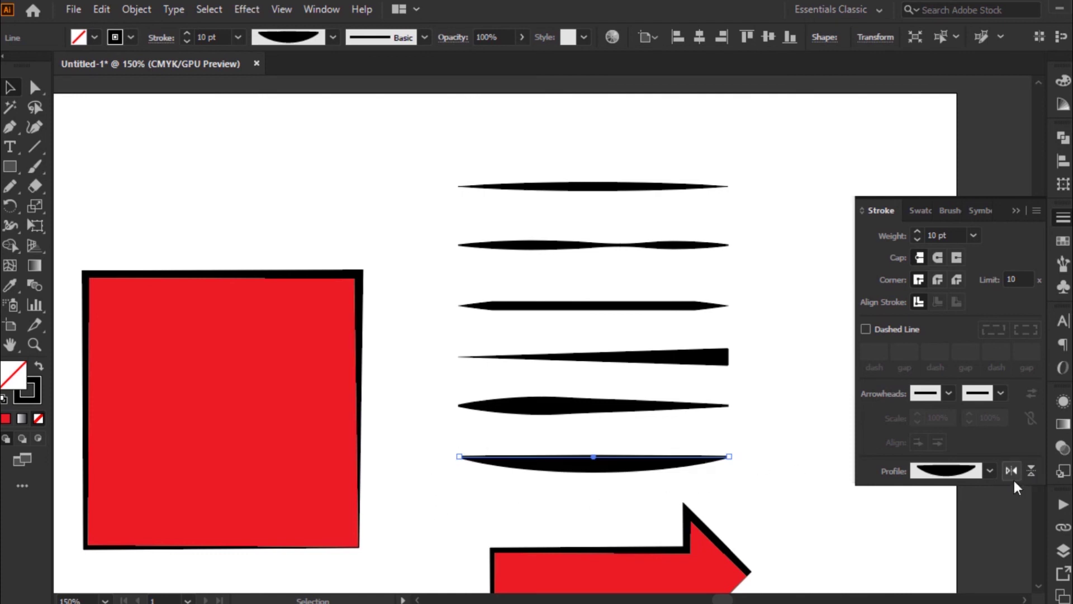
left_click(1028, 473)
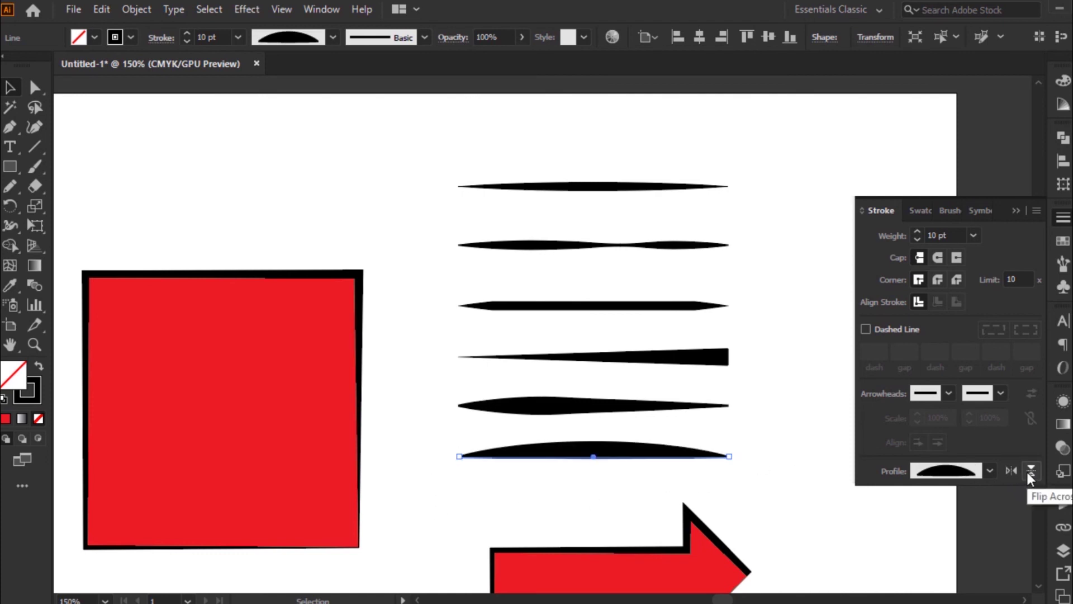
Draw a small unfilled square in the empty area below the red square.
left_click(570, 474, "ctrl+alt")
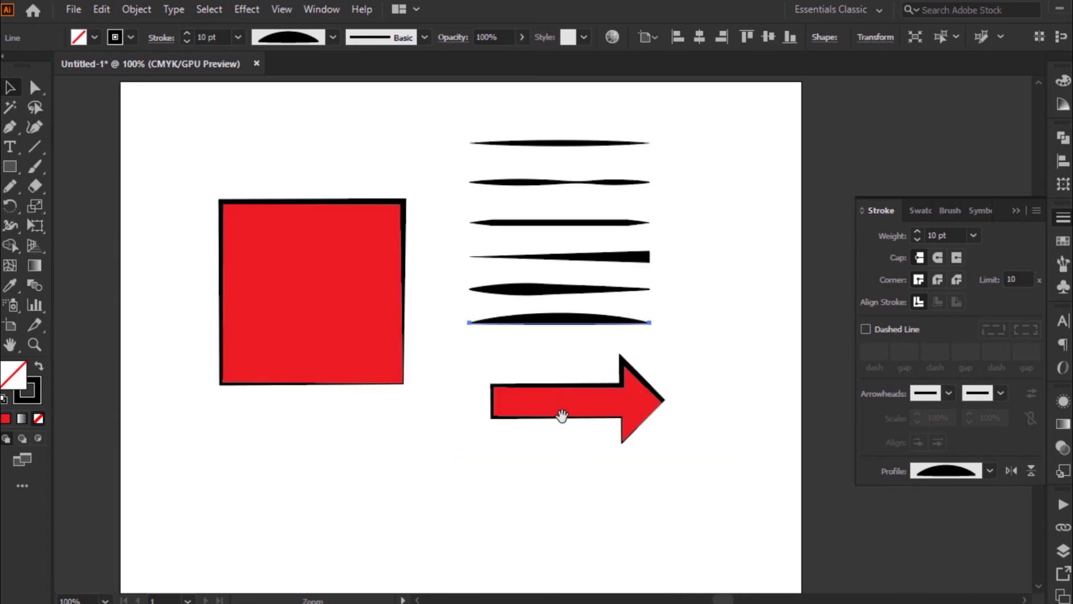
left_click_drag(499, 384, 508, 454)
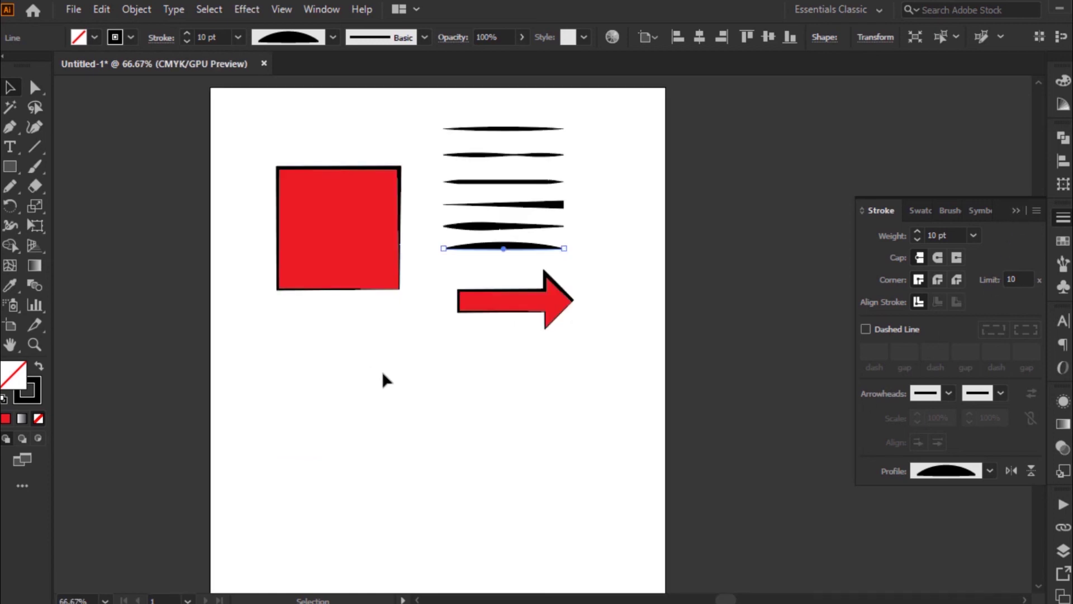
key("m")
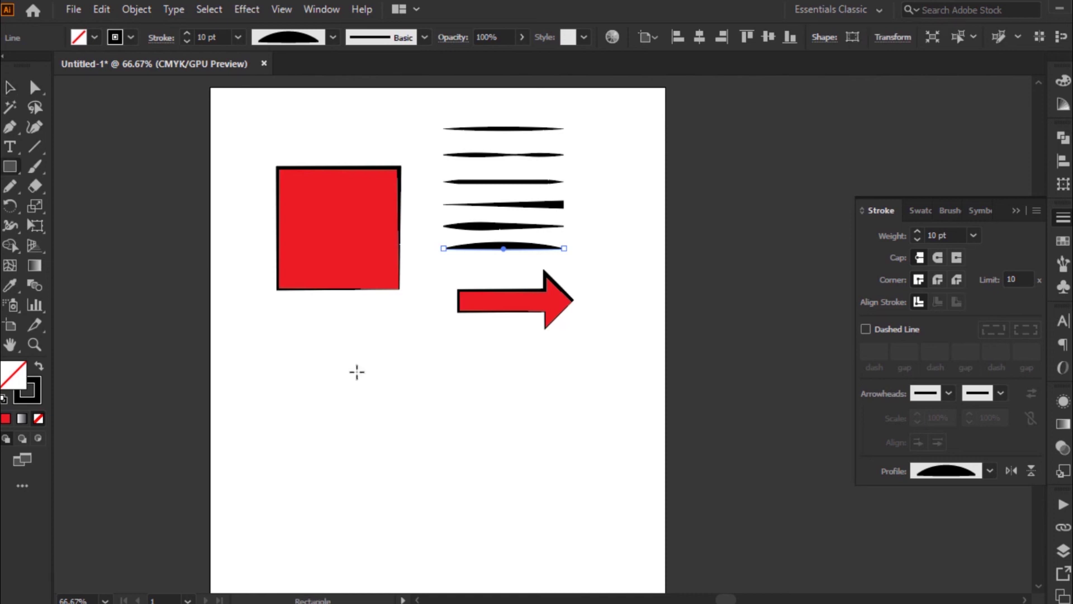
left_click_drag(328, 361, 406, 437)
Rotate the small square 45 degrees and duplicate it sideways to form two overlapping diamonds.
key("v")
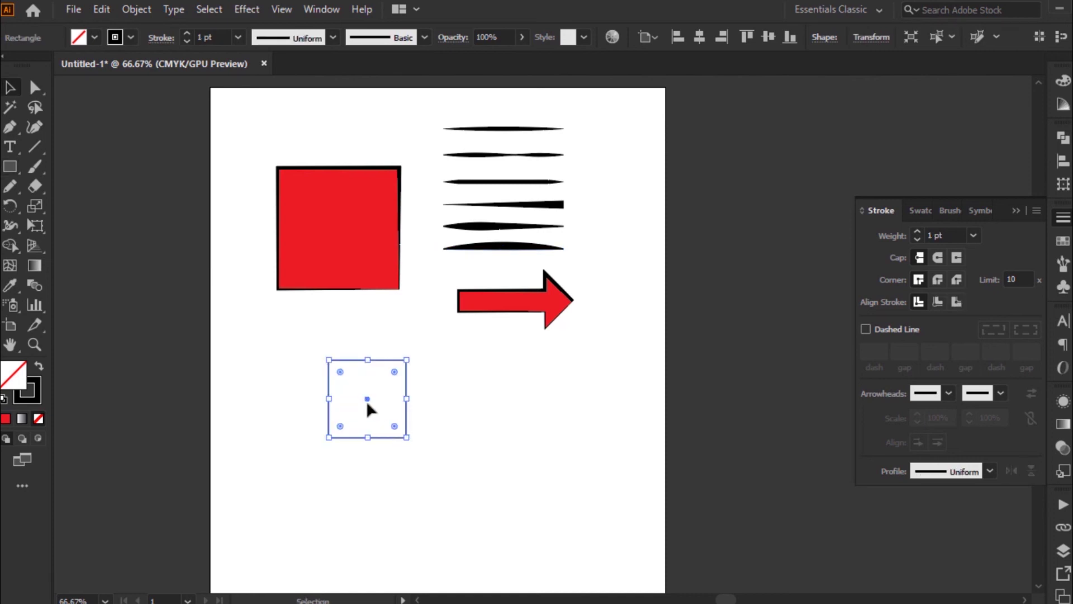
left_click_drag(413, 353, 408, 395)
left_click_drag(524, 378, 367, 407)
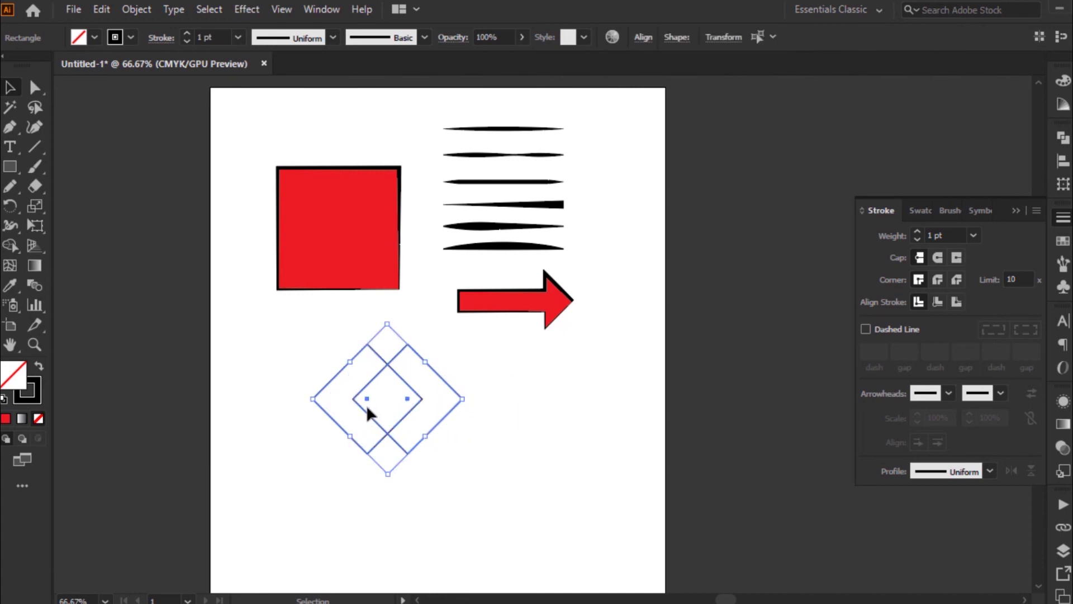
Set the overlapping diamonds' stroke weight to 10 pt and apply the arc-shaped Width Profile 6.
key("z")
mouse_move(237, 157)
left_mouse_down()
mouse_move(277, 208)
mouse_move(606, 462)
left_mouse_up()
left_click_drag(606, 463, 606, 462)
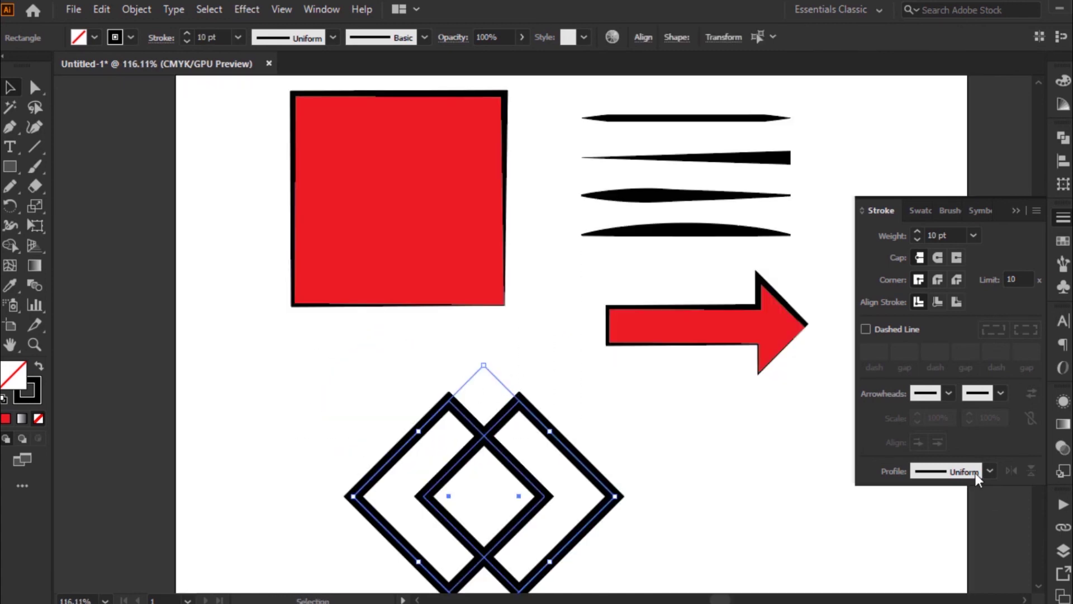
left_click(977, 474)
left_click(945, 438)
left_click(684, 453)
key("z")
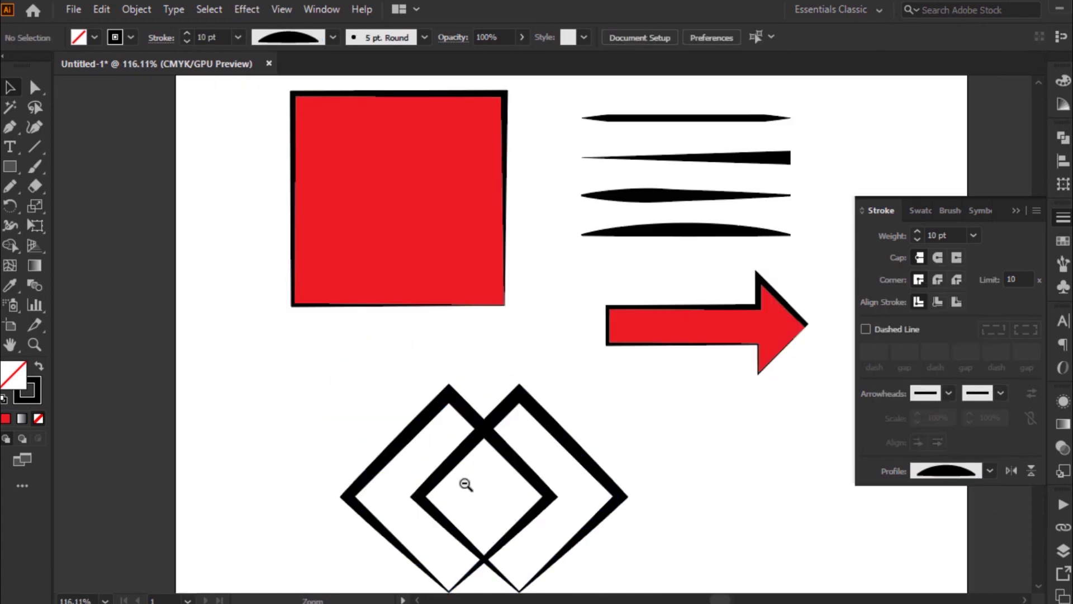
Select both overlapping diamonds and fill them with red.
left_click(466, 485, "ctrl+alt")
left_click_drag(563, 417, 481, 417)
left_click_drag(619, 296, 495, 354)
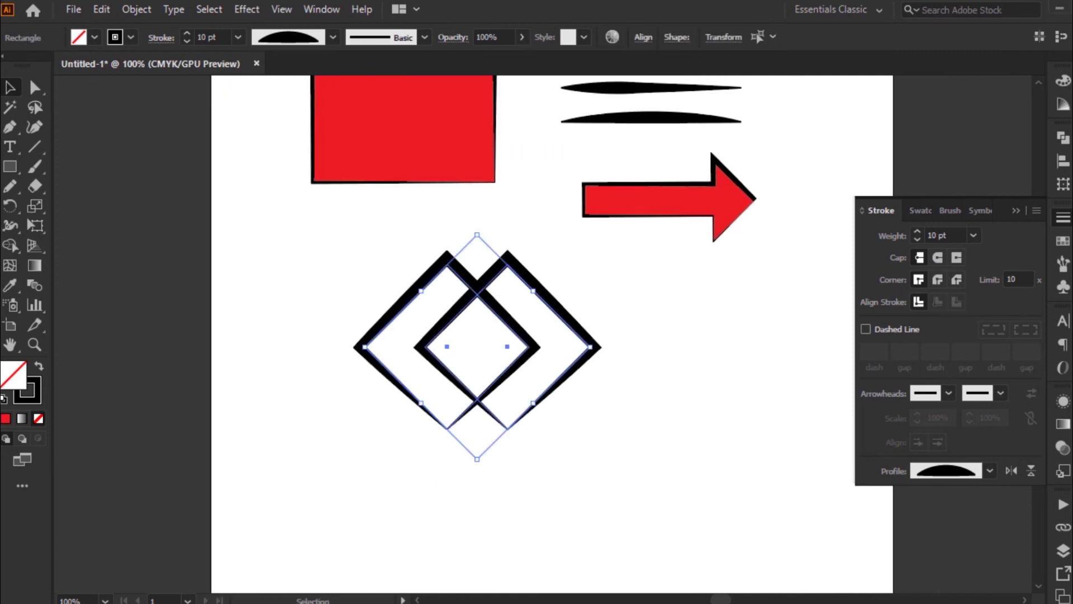
left_click(1064, 241)
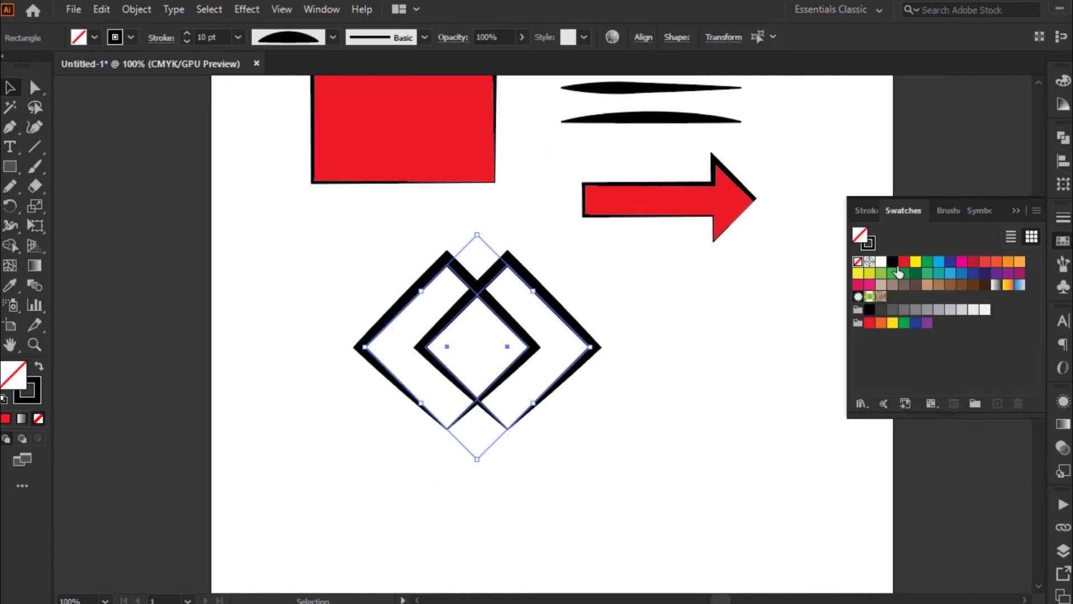
left_click(902, 265)
Try yellow, white and black as the overlapping diamonds' stroke color, and undo the creation of the diamonds.
left_click(872, 246)
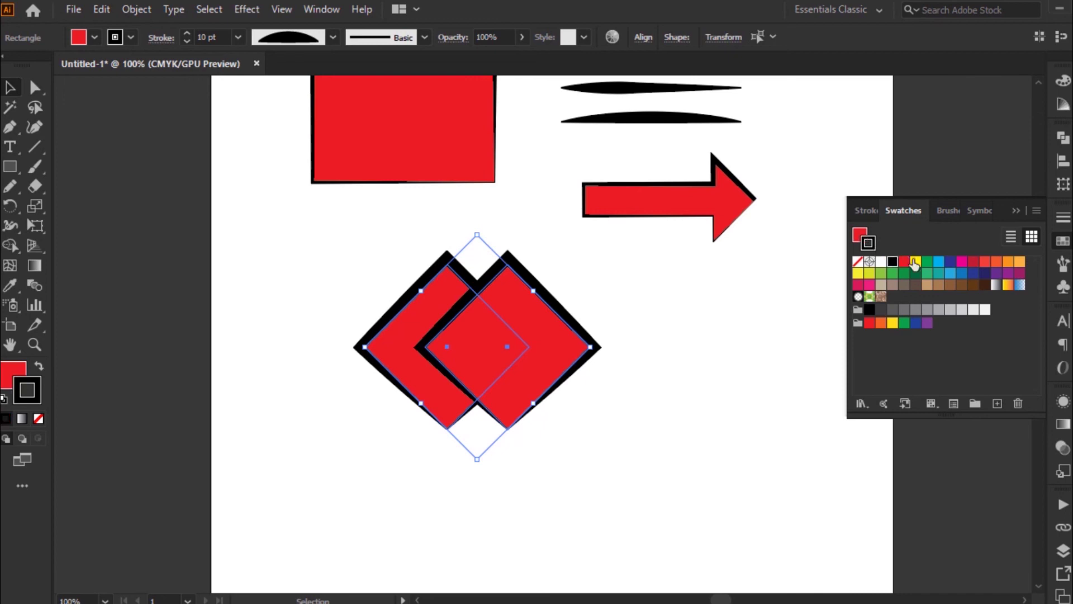
left_click(915, 263)
left_click(881, 261)
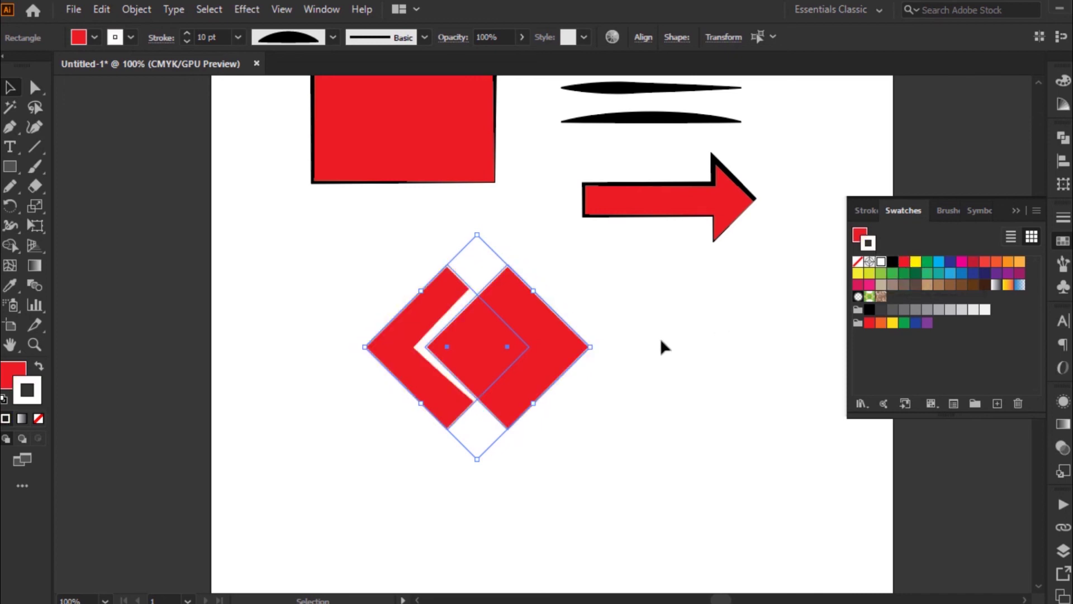
left_click(892, 261)
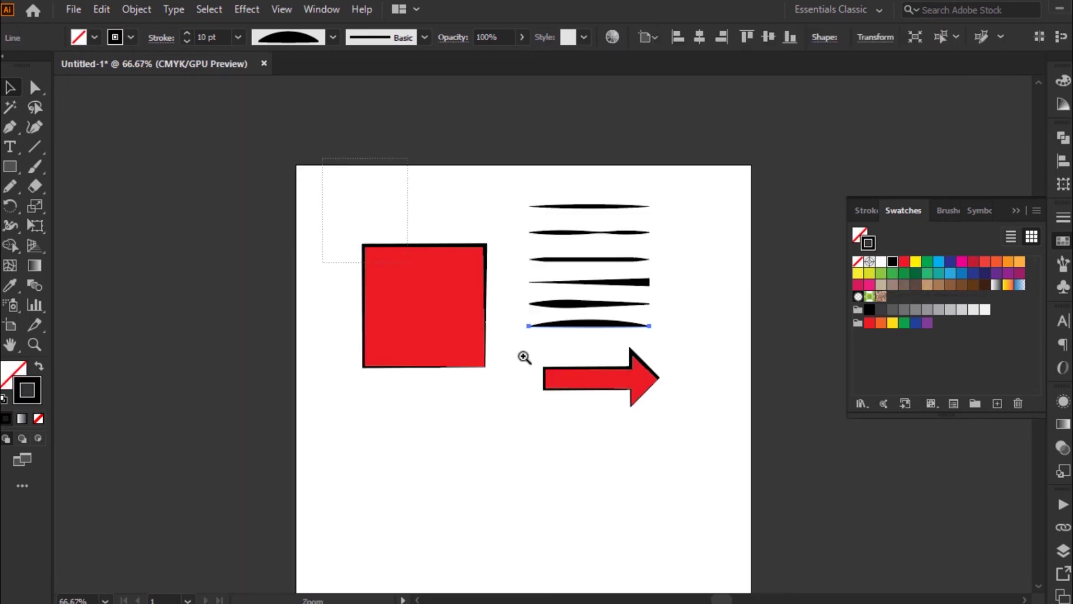
Return from the color swatches to the Stroke settings and look at the Hide Options command without applying it.
left_click(522, 357)
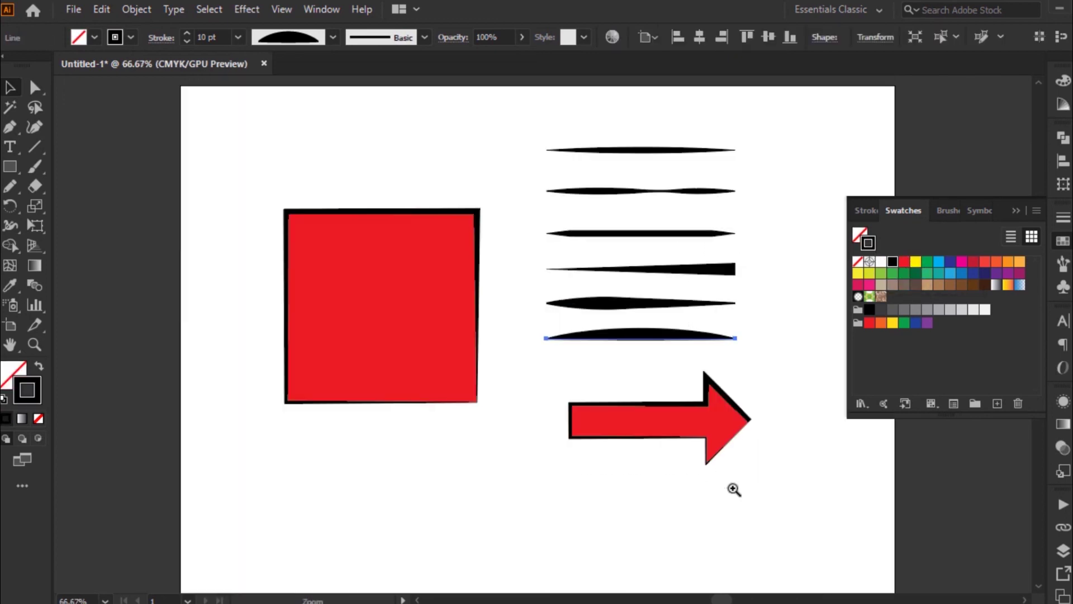
left_click(1016, 211)
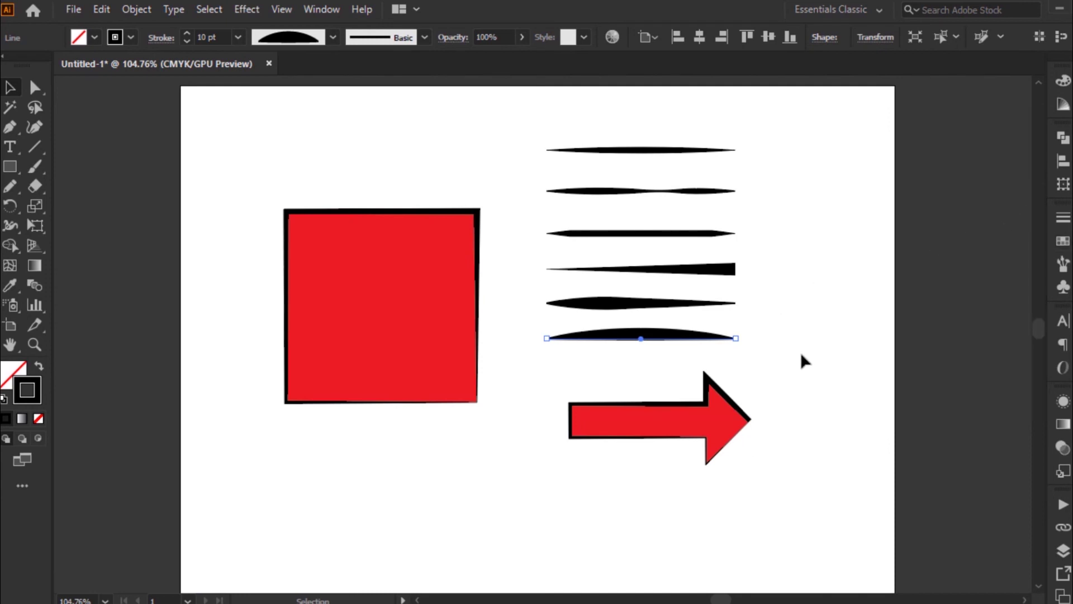
left_click(1064, 219)
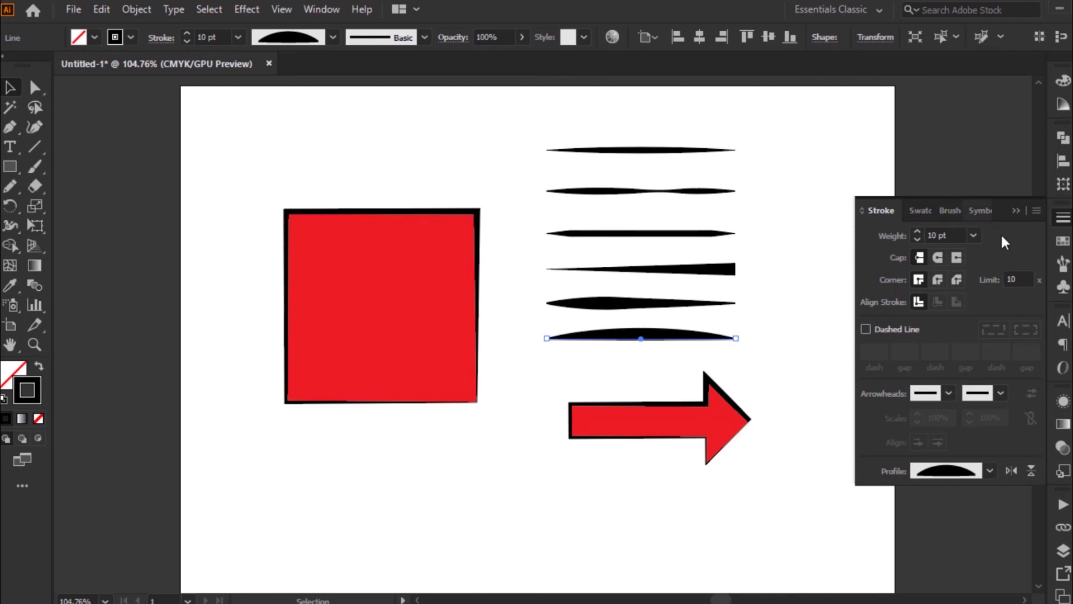
left_click(1038, 212)
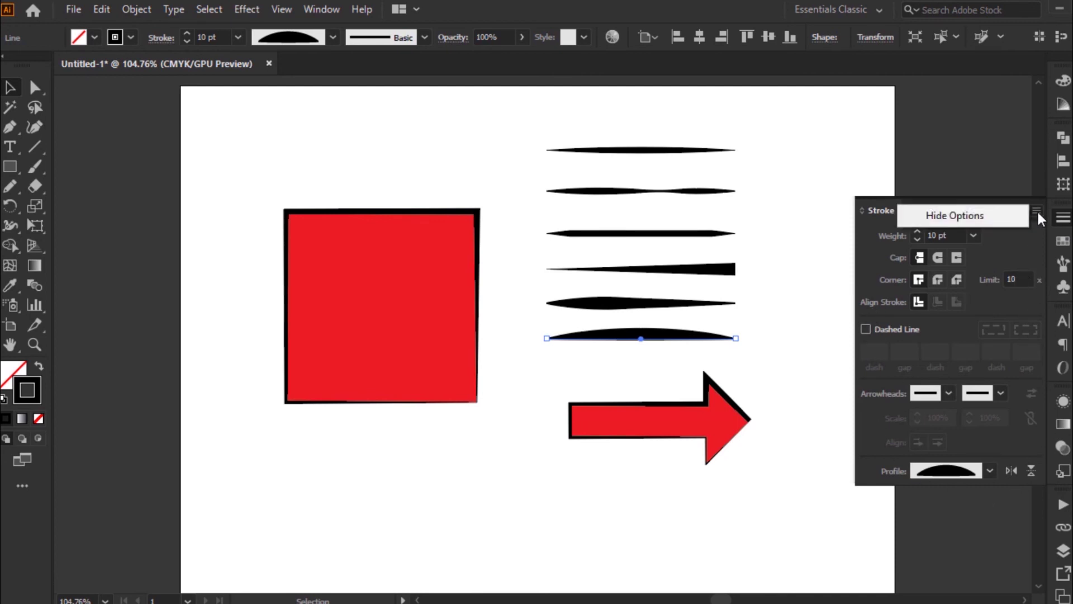
left_click(1021, 267)
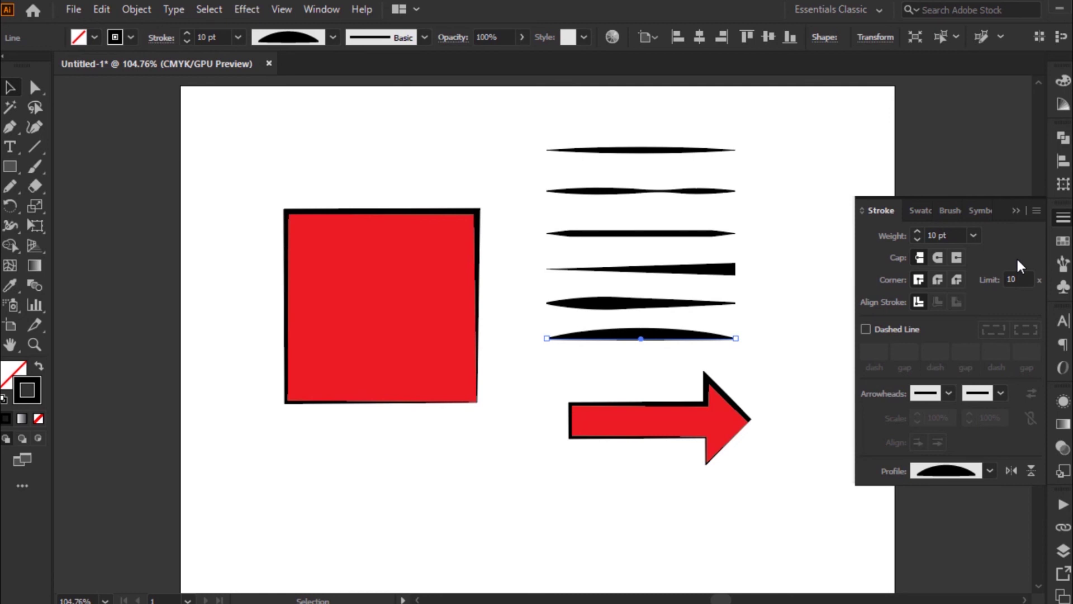